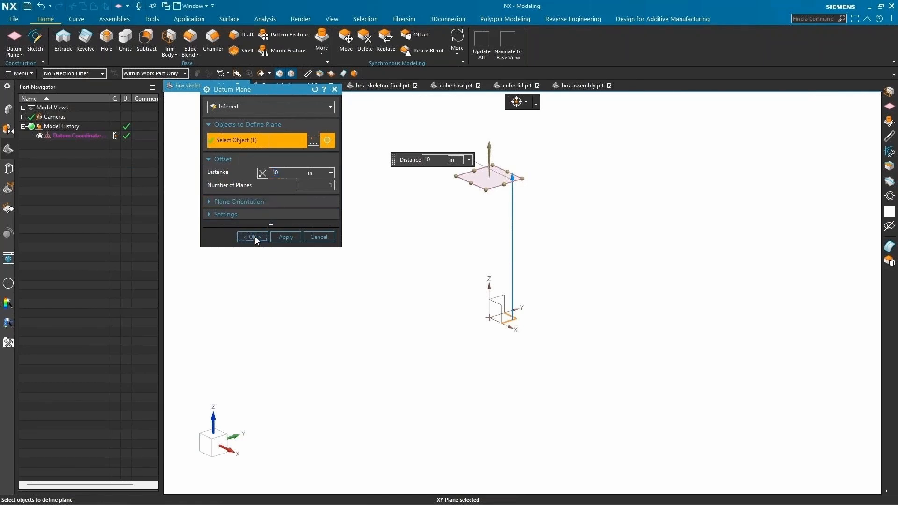
- Create a datum plane offset 10 in above the XY plane and rename it "Top plane"
left_click(252, 237)
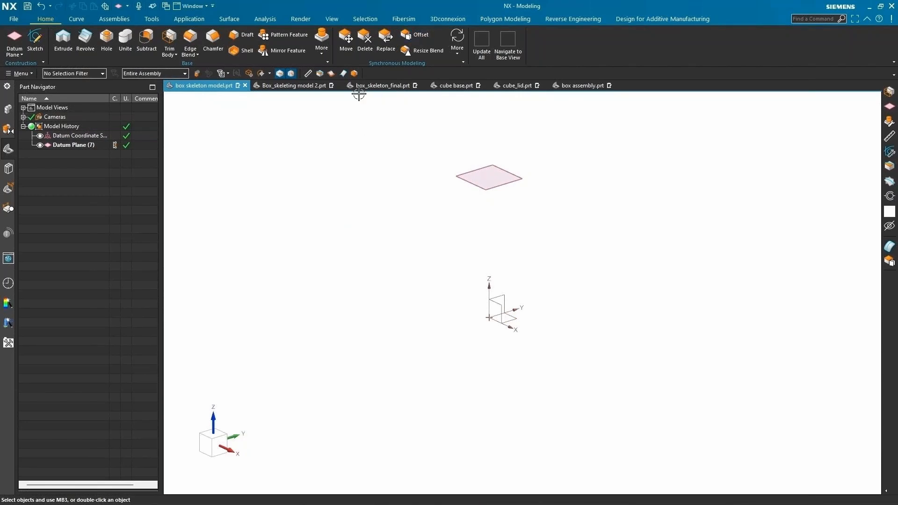
right_click(84, 147)
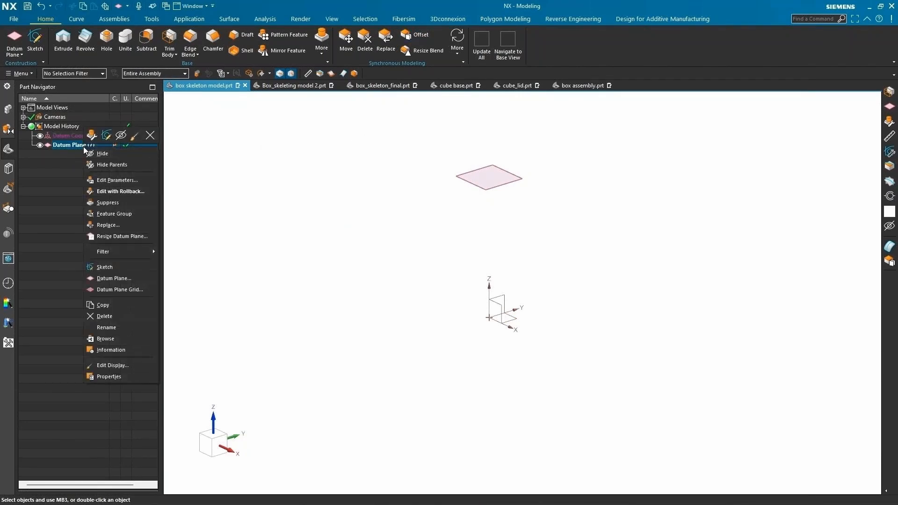
left_click(119, 329)
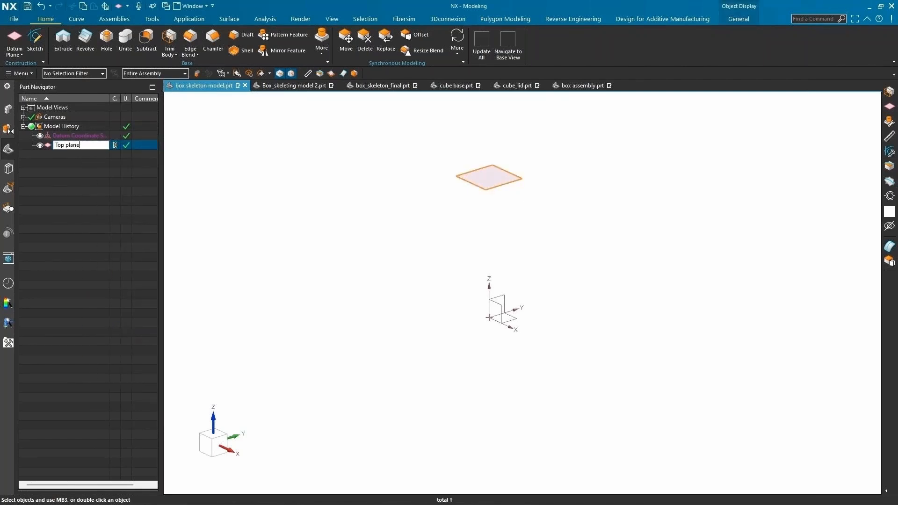
key("Return")
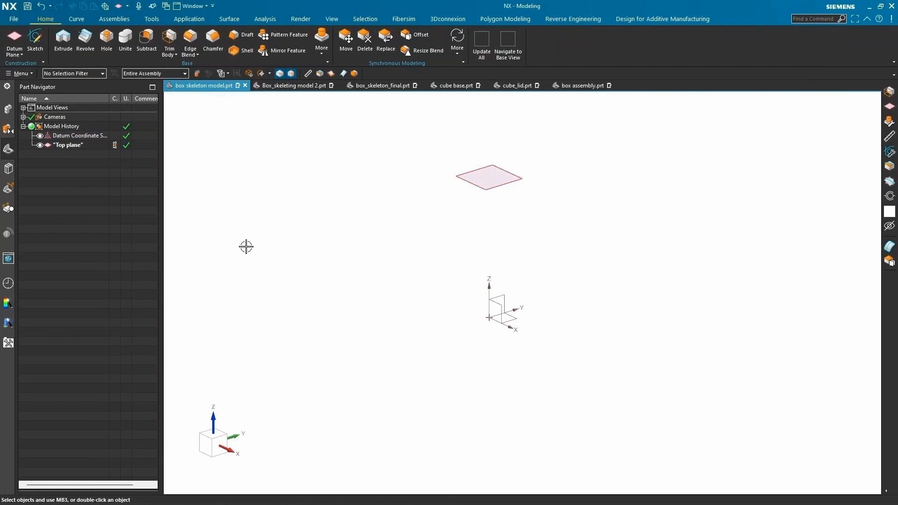
- Switch to Box_skeleting model 2.prt and inspect the offset definition of its Top plane
left_click(278, 87)
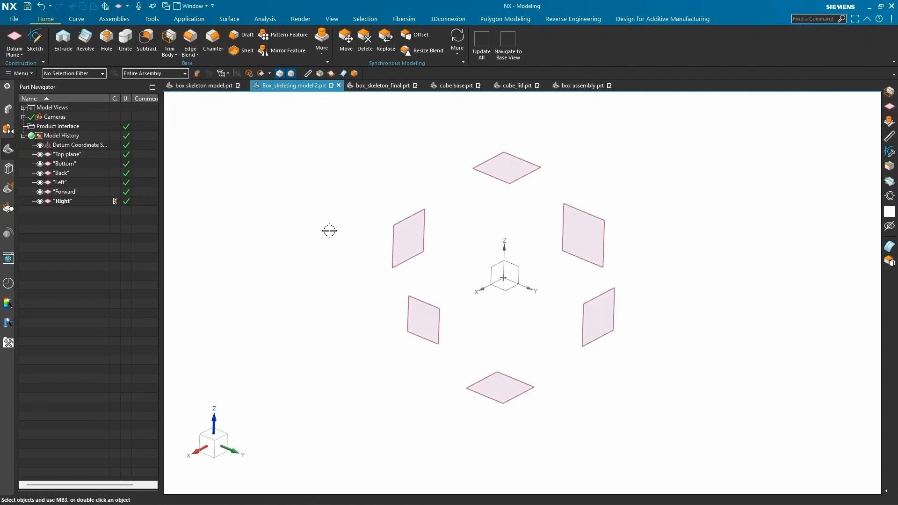
double_click(525, 175)
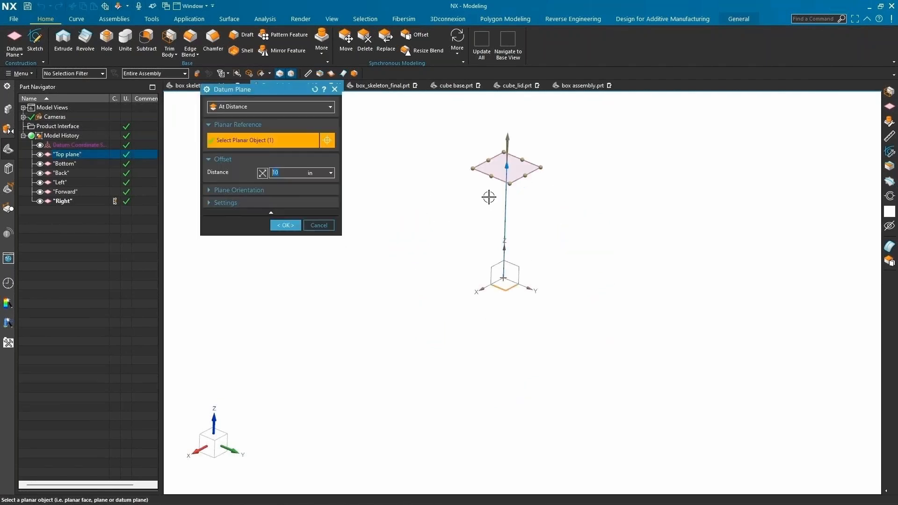
left_click(283, 223)
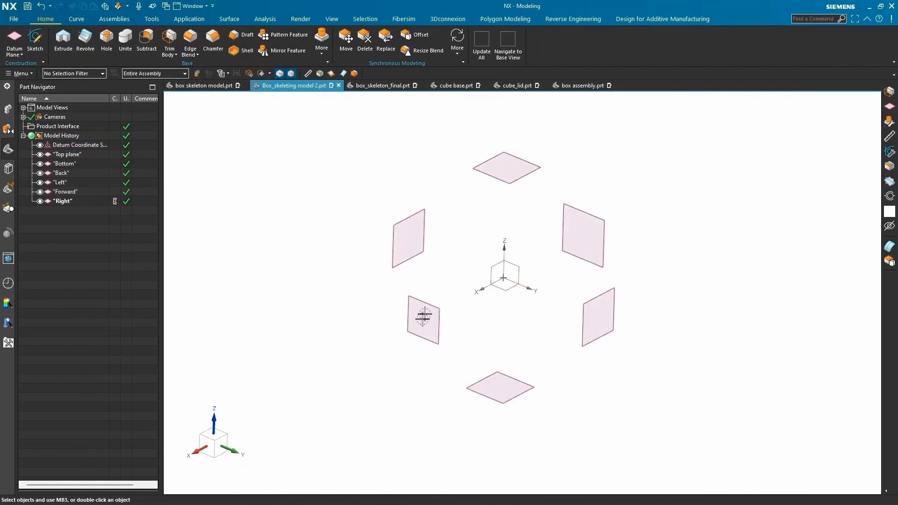
scroll(436, 326, "down", 2)
scroll(456, 308, "up", 2)
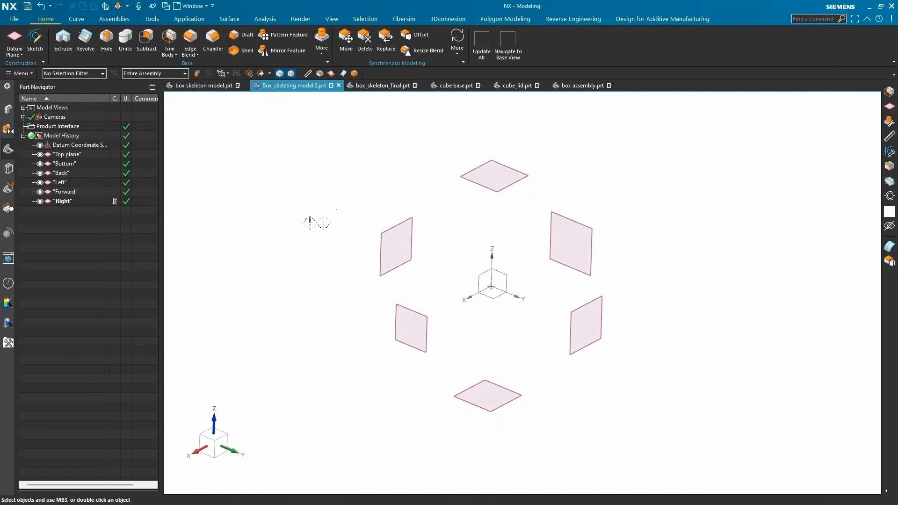
- Add the upper datum plane to the part's Product Interface as an Output object
left_click(114, 20)
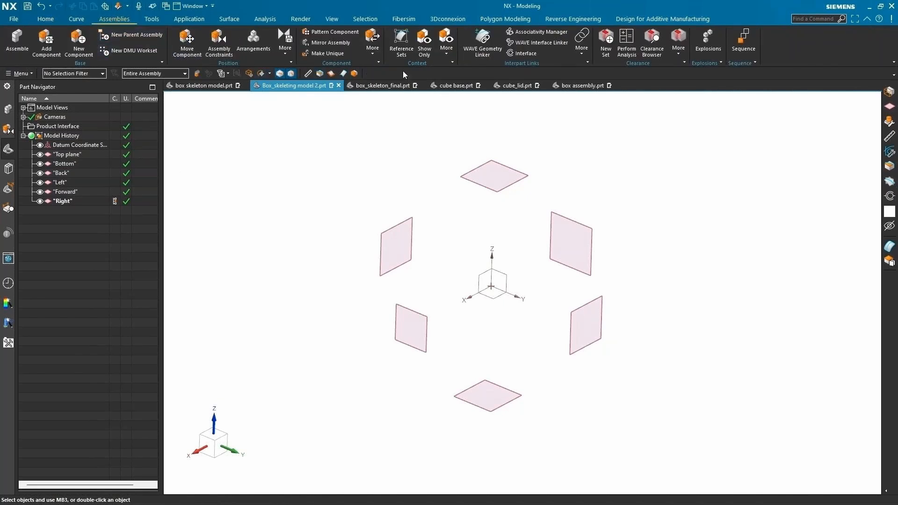
left_click(526, 53)
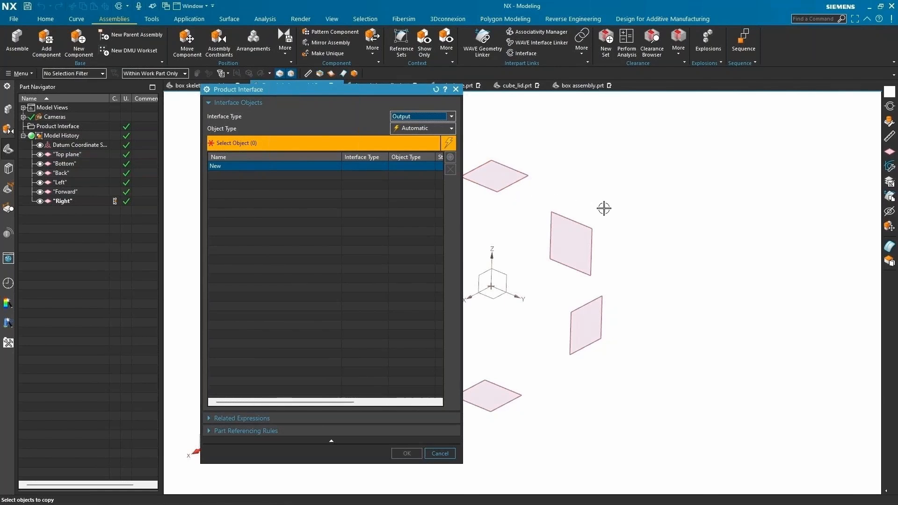
scroll(636, 210, "down", 2)
scroll(569, 206, "up", 2)
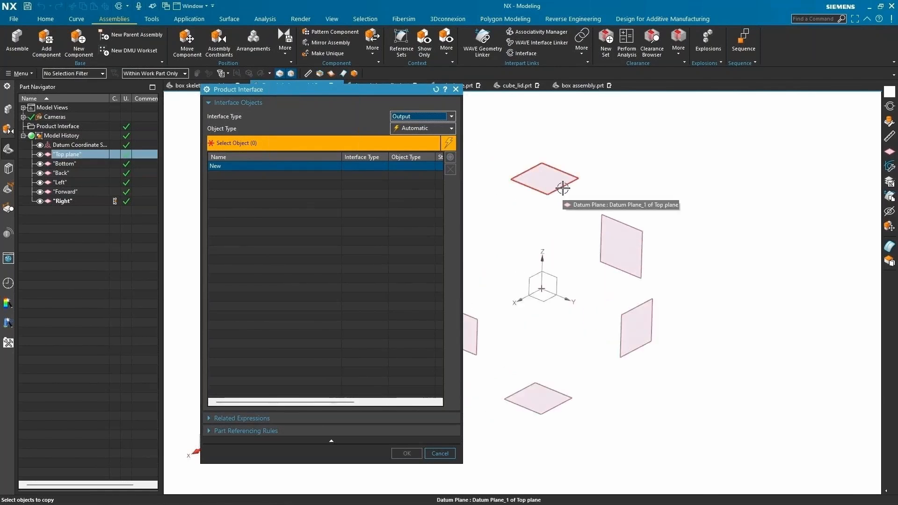
left_click(562, 188)
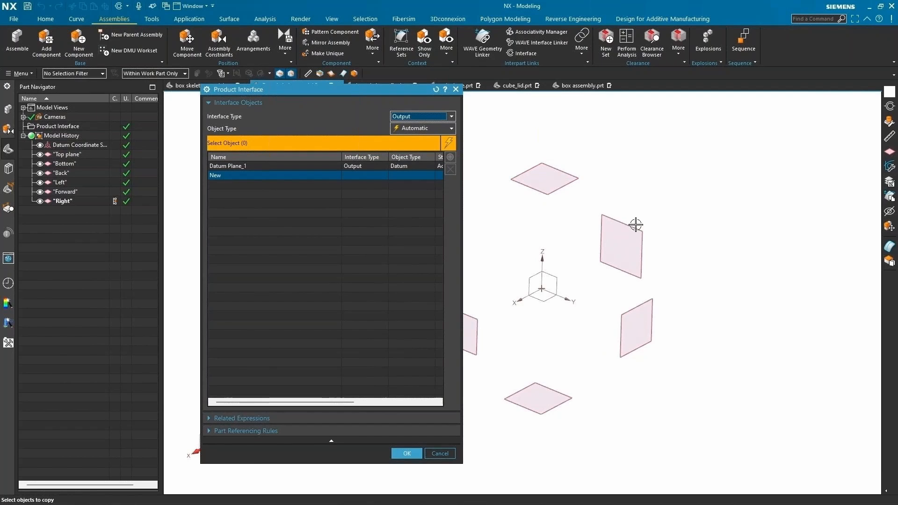
scroll(634, 225, "down", 1)
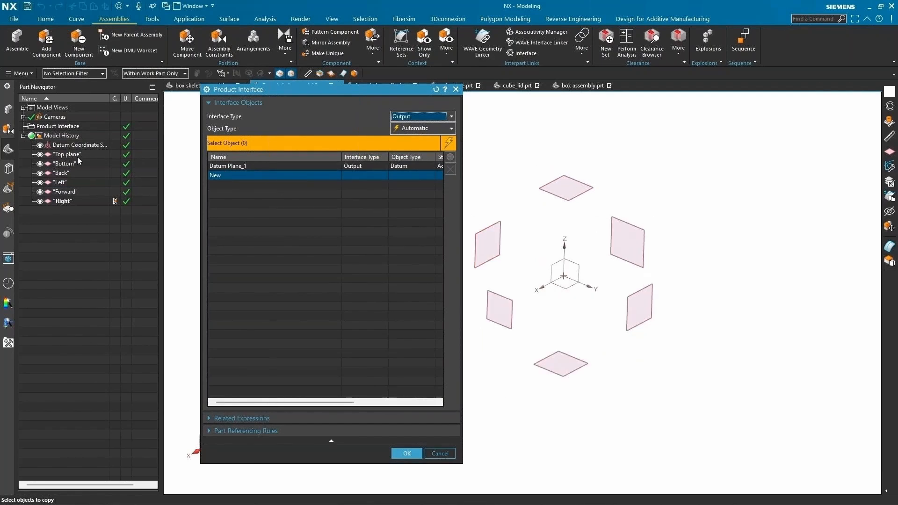
- Rename the new datum interface object "Top plane" in its interface properties and accept the Product Interface
left_click(258, 166)
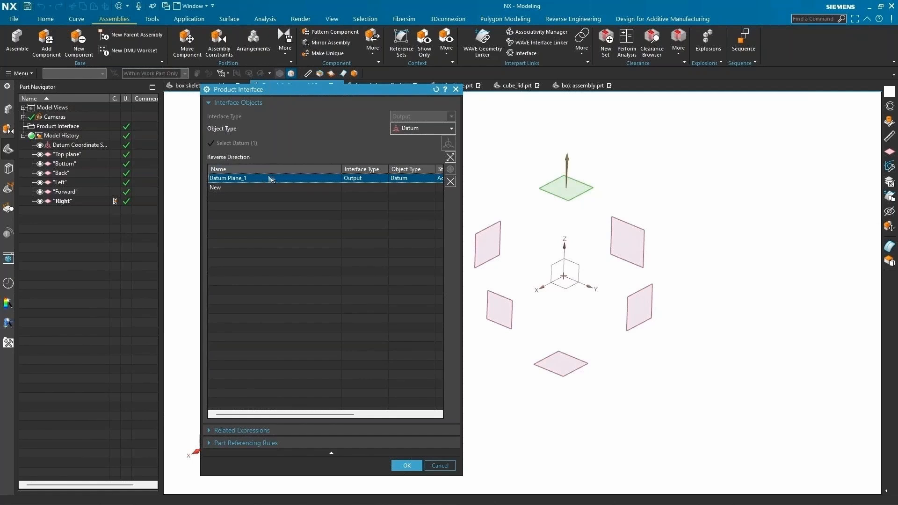
right_click(259, 181)
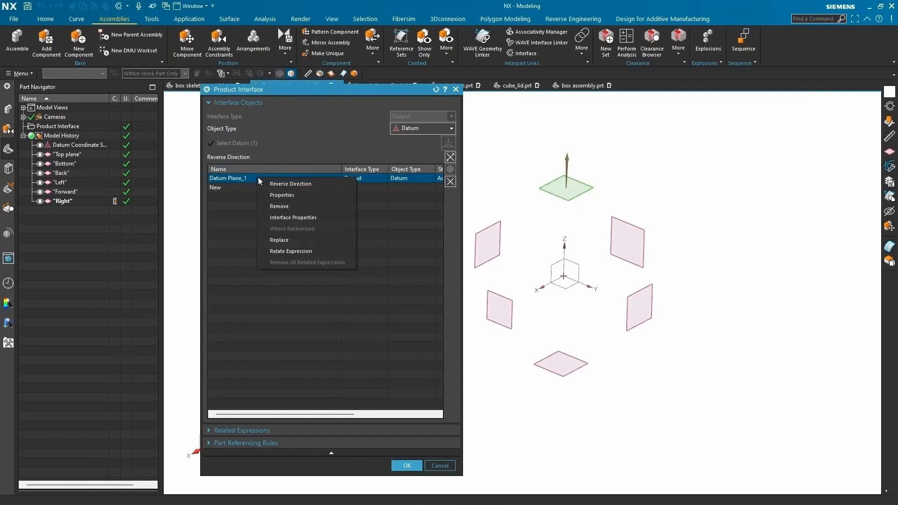
left_click(303, 217)
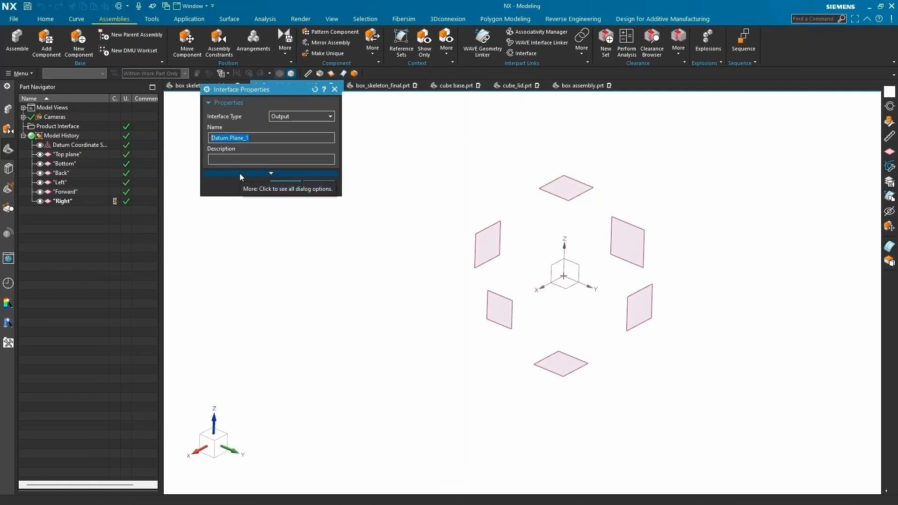
type("Top plane")
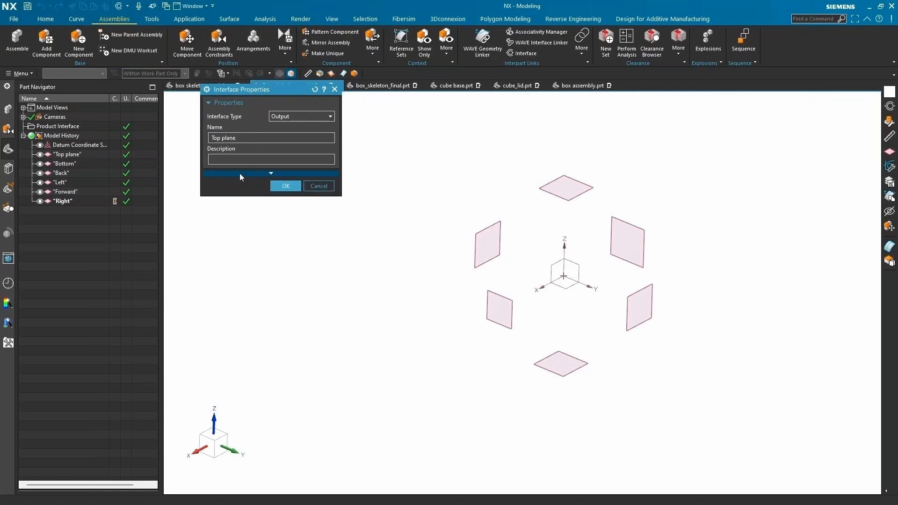
left_click(286, 184)
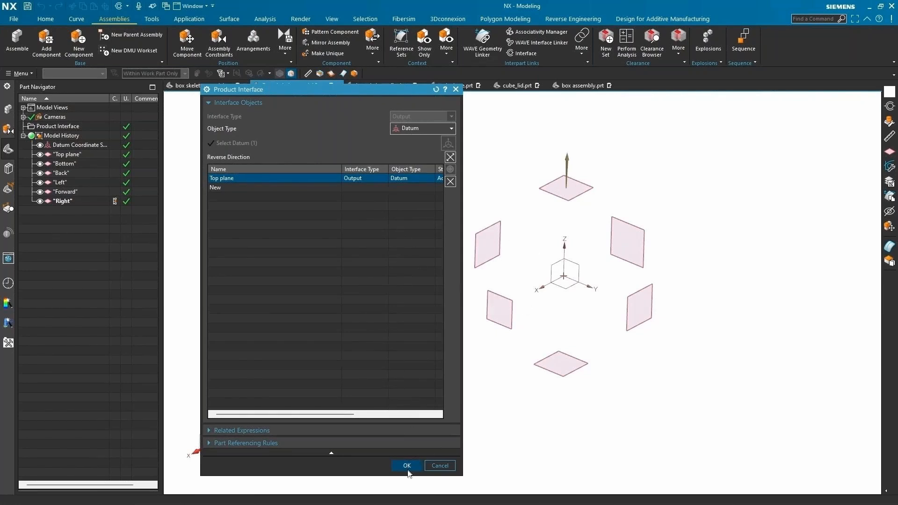
left_click(406, 465)
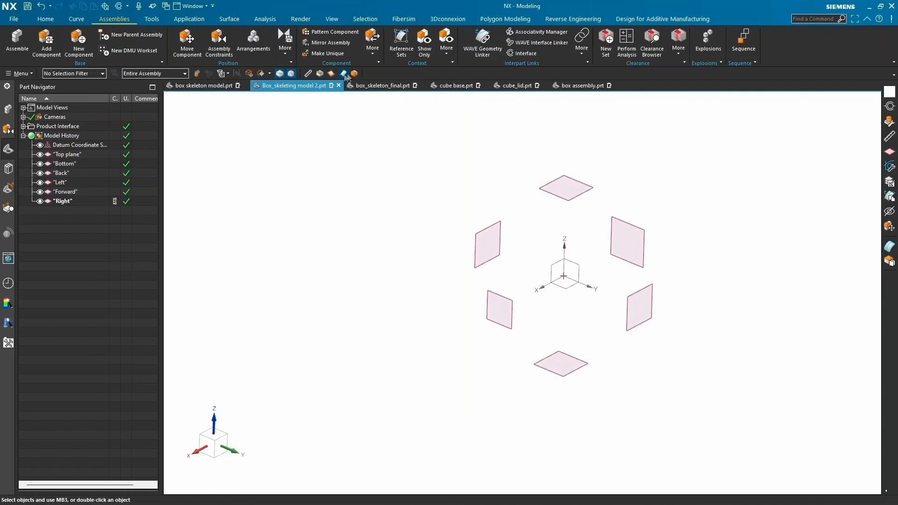
- Switch to box_skeleton_final.prt and review the output objects listed in its Product Interface
left_click(374, 86)
middle_click_drag(469, 319, 525, 287)
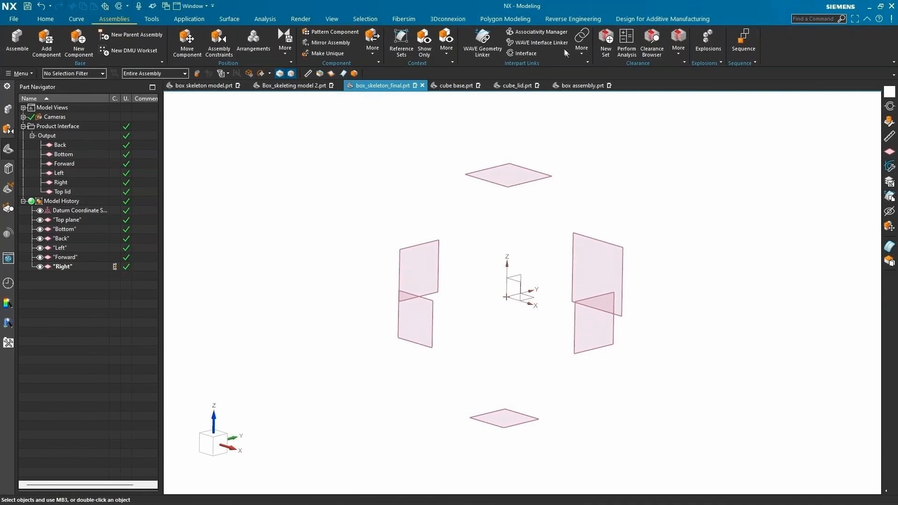
left_click(526, 53)
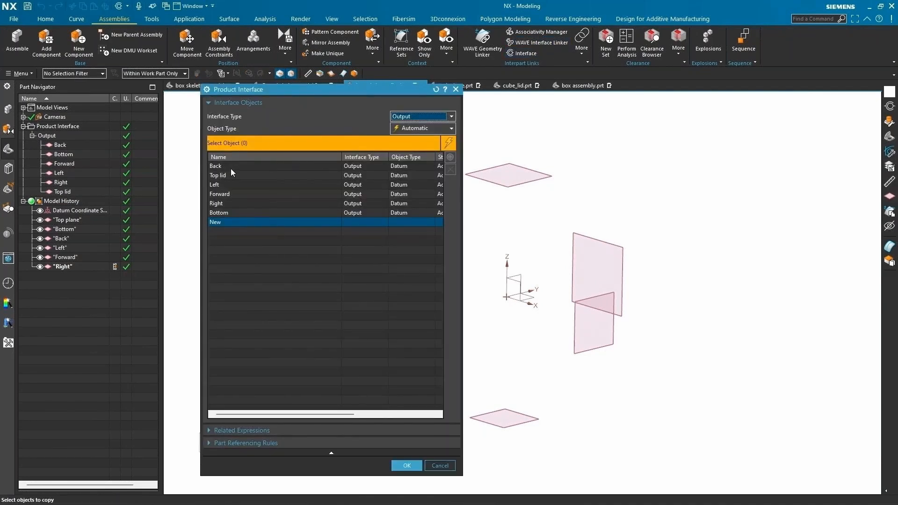
left_click(407, 466)
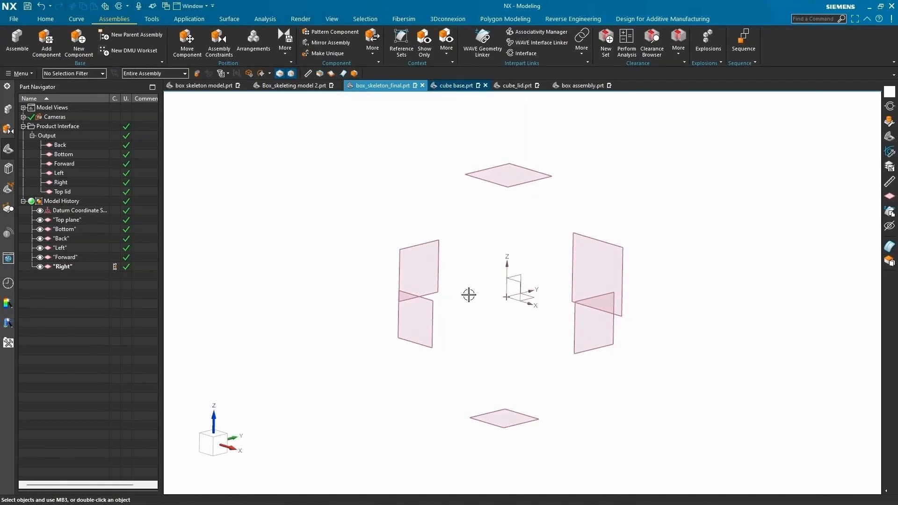
- In cube base.prt, use WAVE Interface Linker to link all datum interfaces from box_skeleton_final.prt: Back, Bottom, Forward, Left, Right and Top lid
left_click(444, 86)
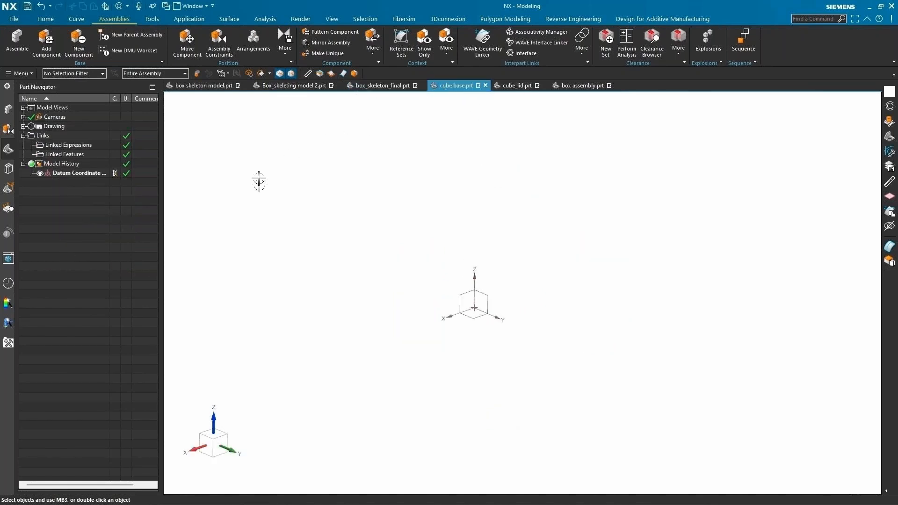
left_click(428, 276)
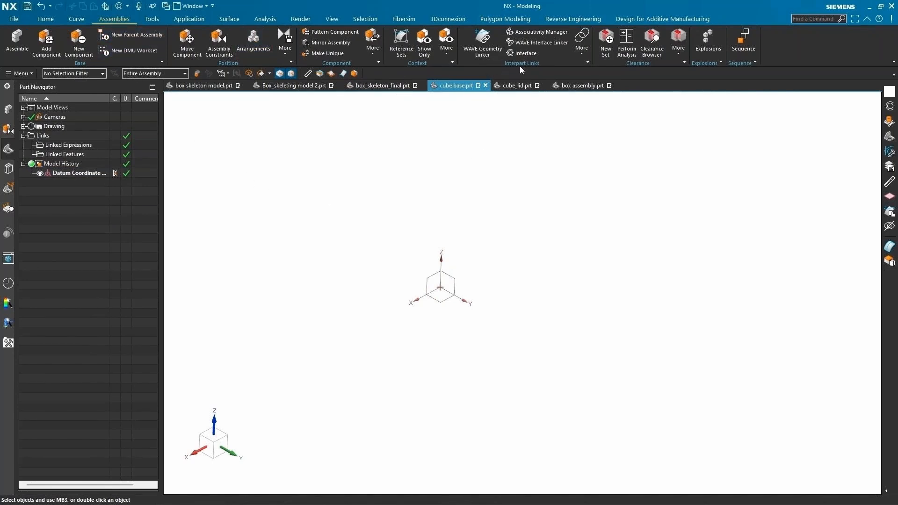
left_click(534, 43)
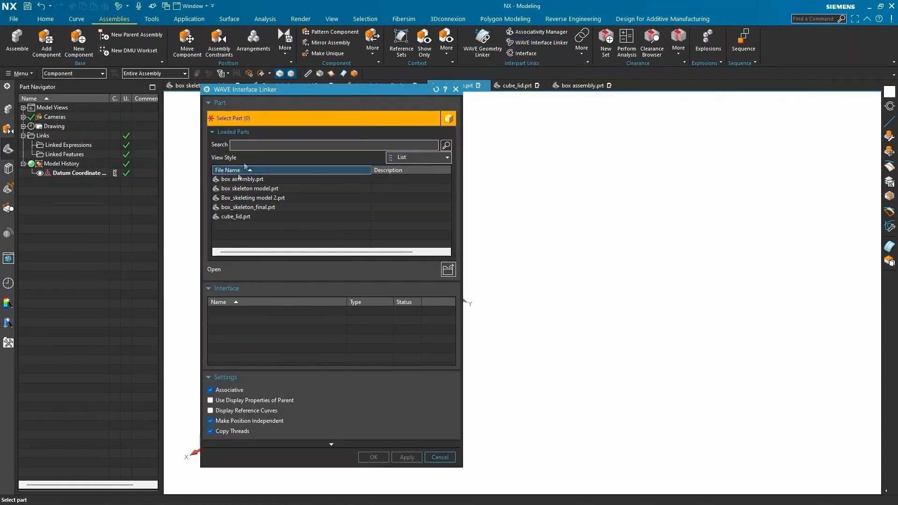
left_click_drag(280, 90, 296, 98)
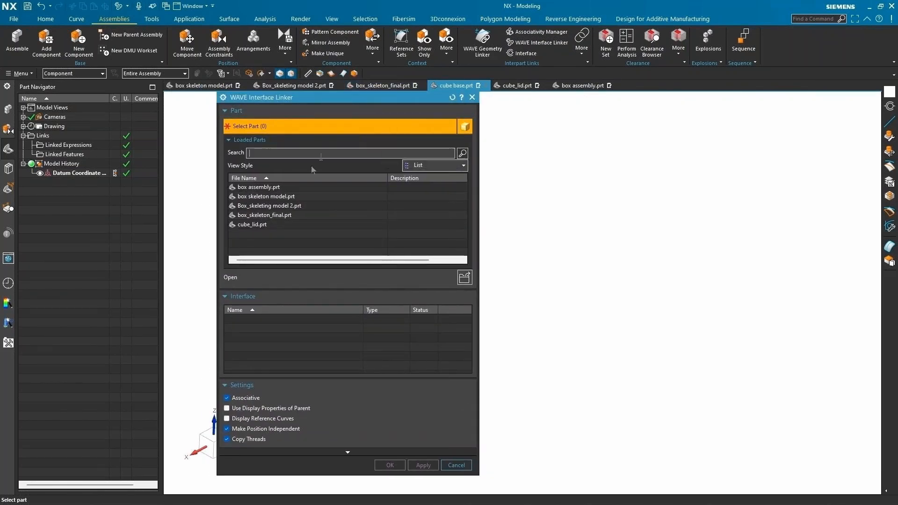
left_click(268, 216)
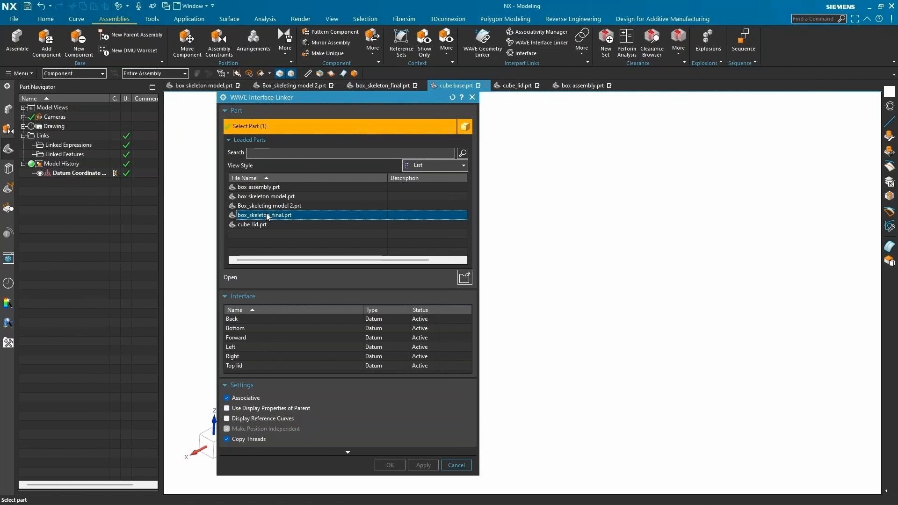
left_click(255, 321)
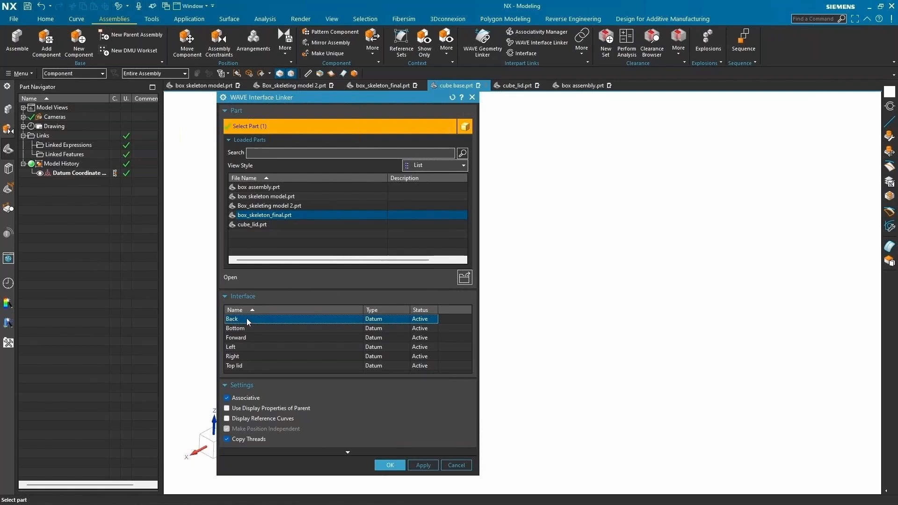
left_click(239, 367, "shift")
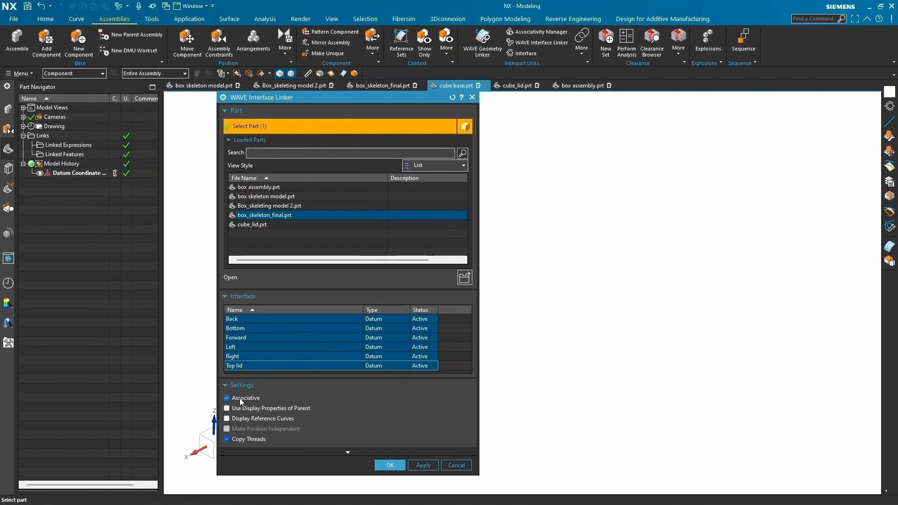
left_click(390, 464)
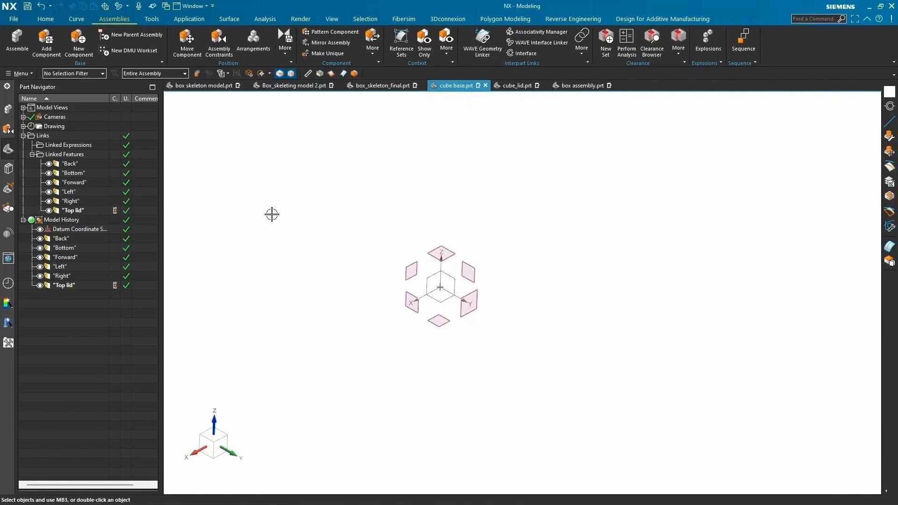
- Create a new sketch on the linked Bottom datum plane in cube base.prt
middle_click_drag(438, 296, 438, 258)
scroll(437, 302, "up", 5)
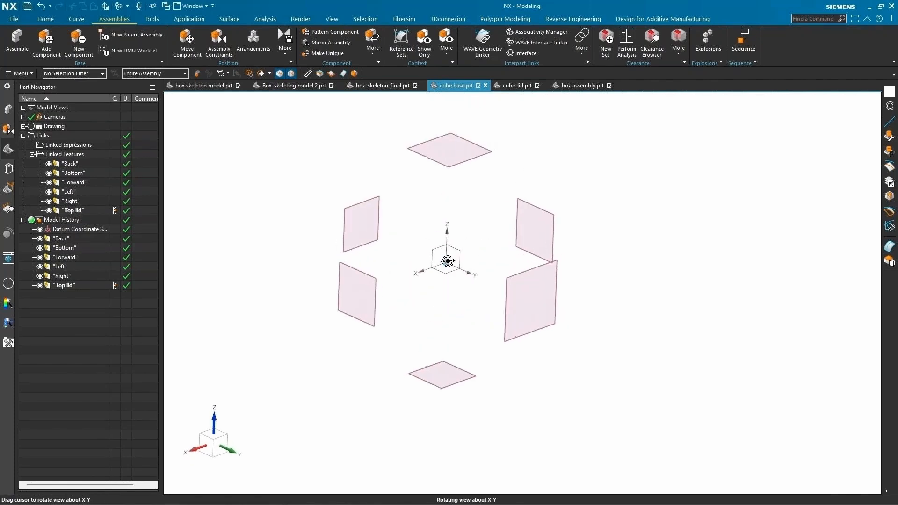
left_click(45, 19)
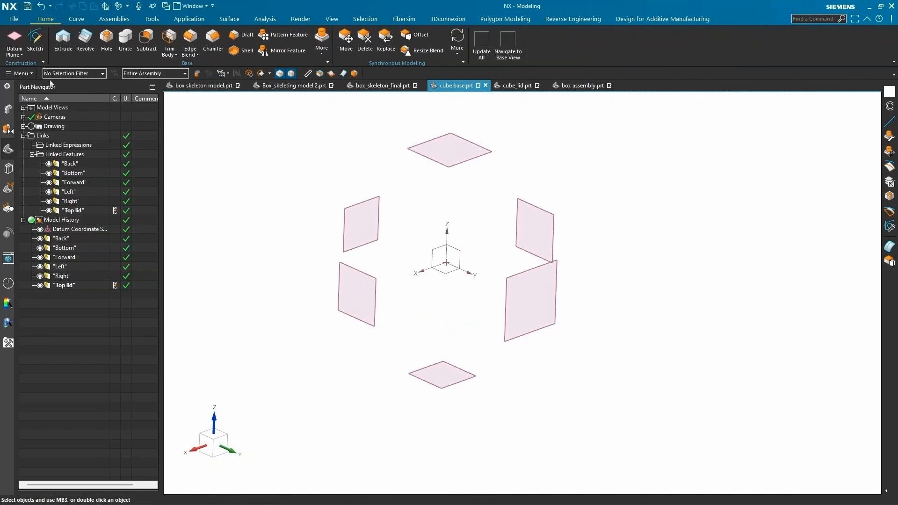
left_click(36, 41)
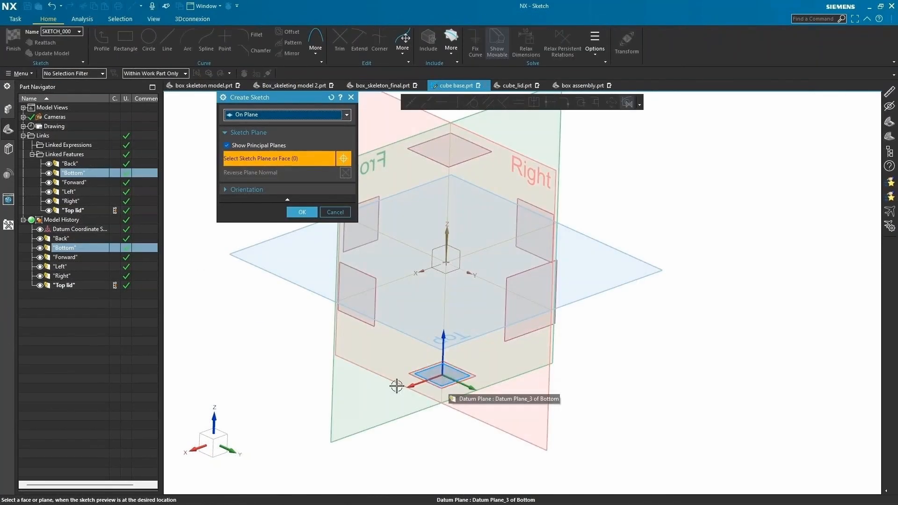
left_click(71, 249)
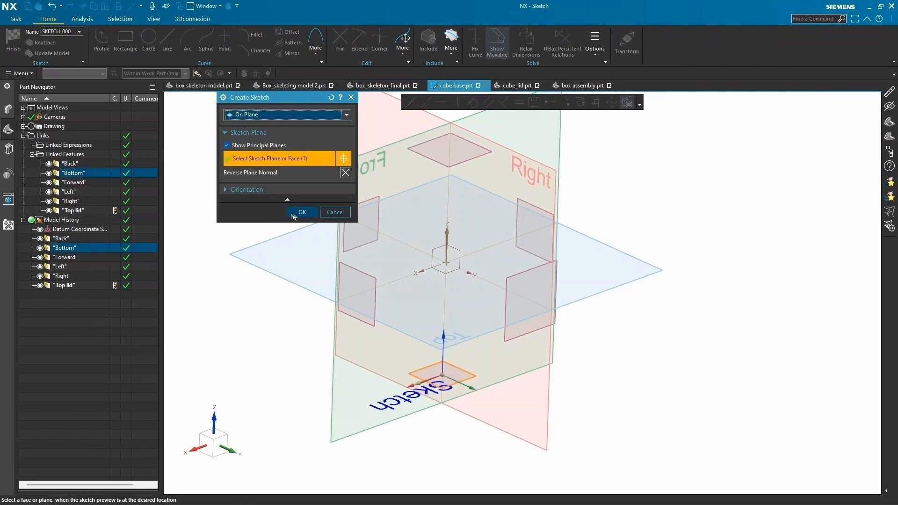
left_click(301, 213)
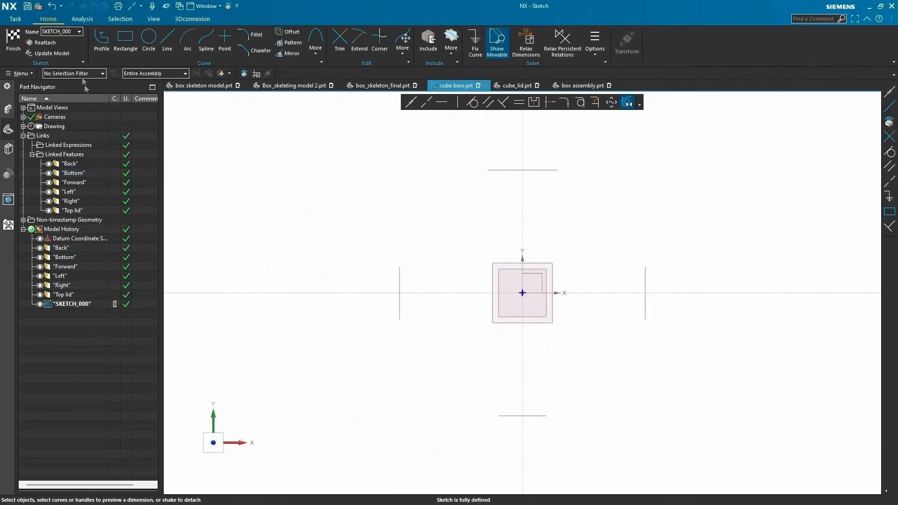
- Sketch a rectangle about 13.5 in high around the origin, inside the four surrounding datum planes
left_click(119, 44)
left_click(445, 221)
left_click(588, 387)
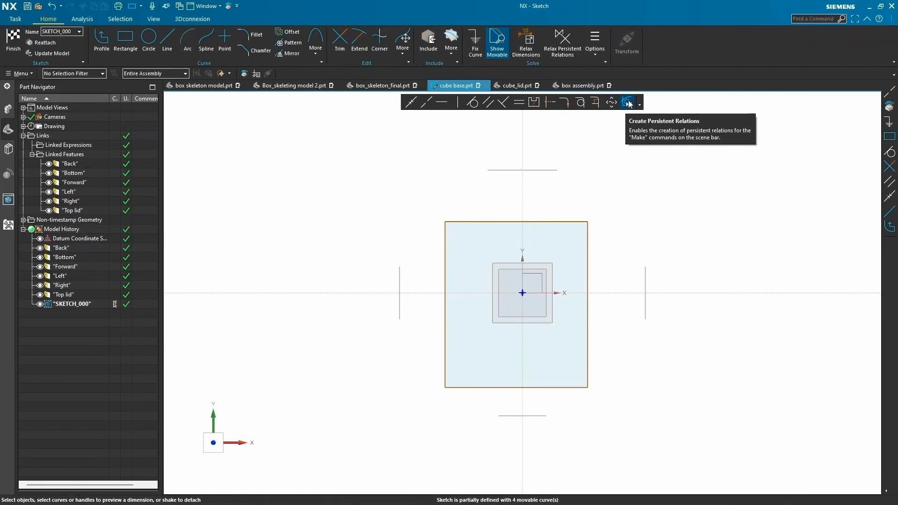
- Make the rectangle's right and upper edges collinear with the linked datum planes beside them
left_click(588, 241)
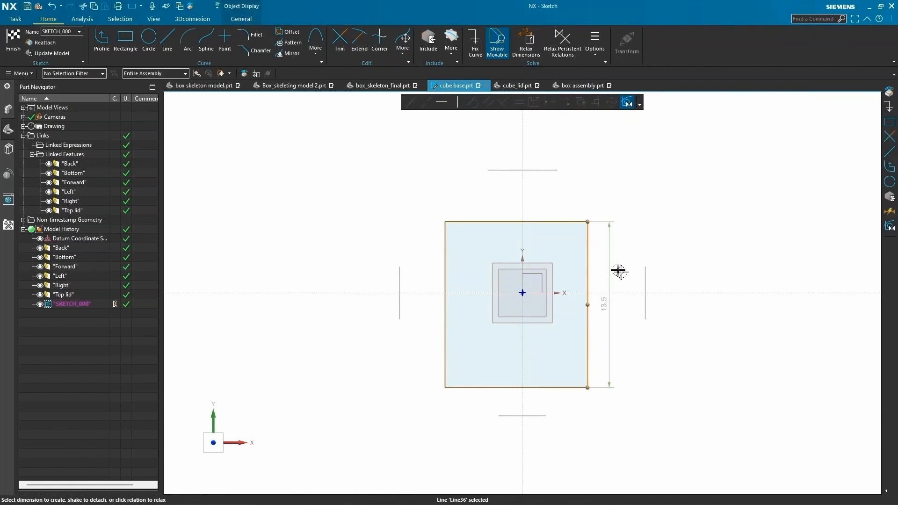
left_click(646, 278)
left_click(427, 104)
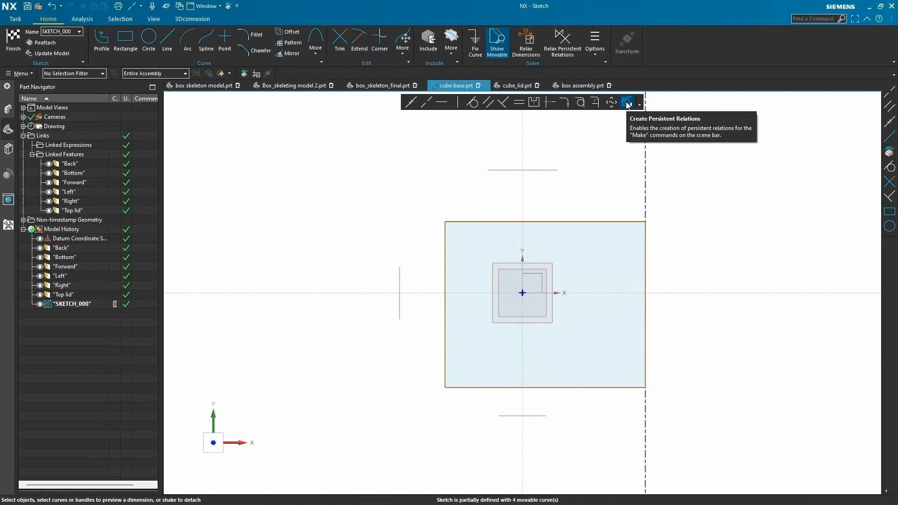
left_click(486, 220)
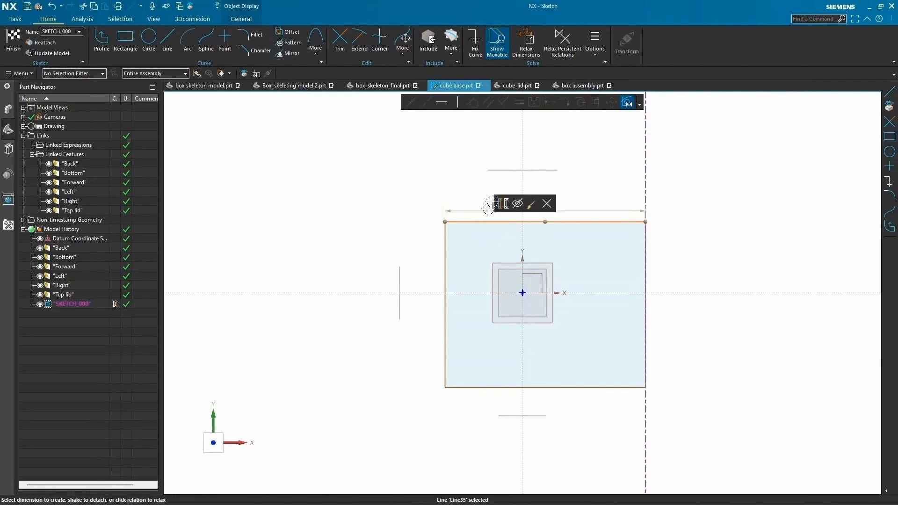
left_click(499, 168)
left_click(425, 100)
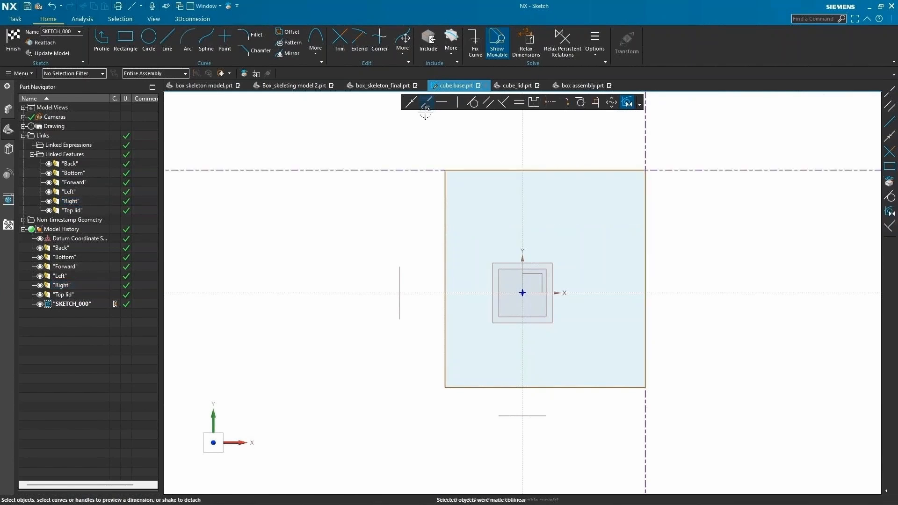
- Make the rectangle's left and lower edges collinear with their adjacent datum planes and finish the sketch
left_click(445, 238)
left_click(400, 283)
left_click(424, 103)
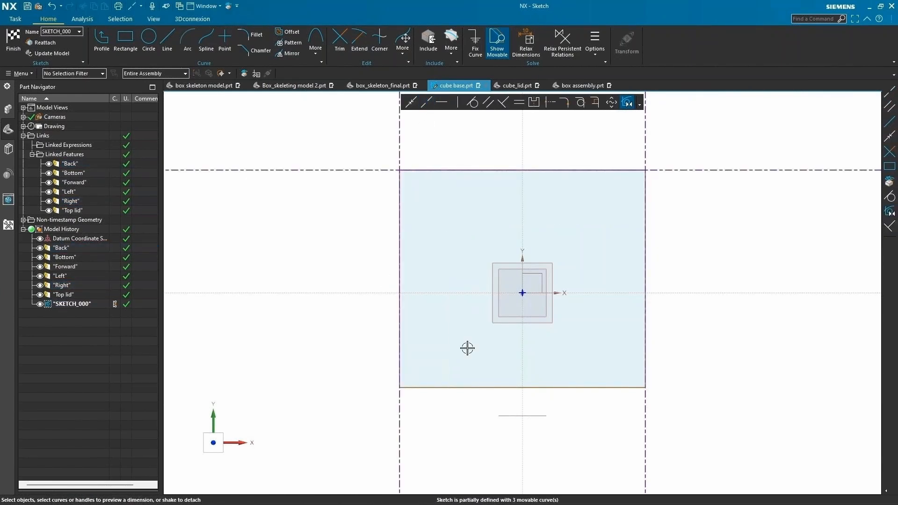
left_click(458, 387)
left_click(517, 414)
middle_click(503, 405)
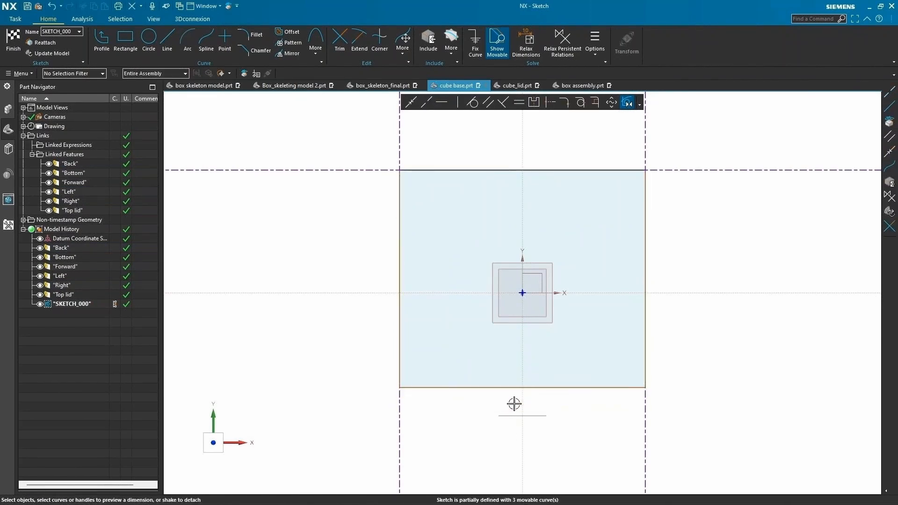
left_click(514, 388)
left_click(512, 415)
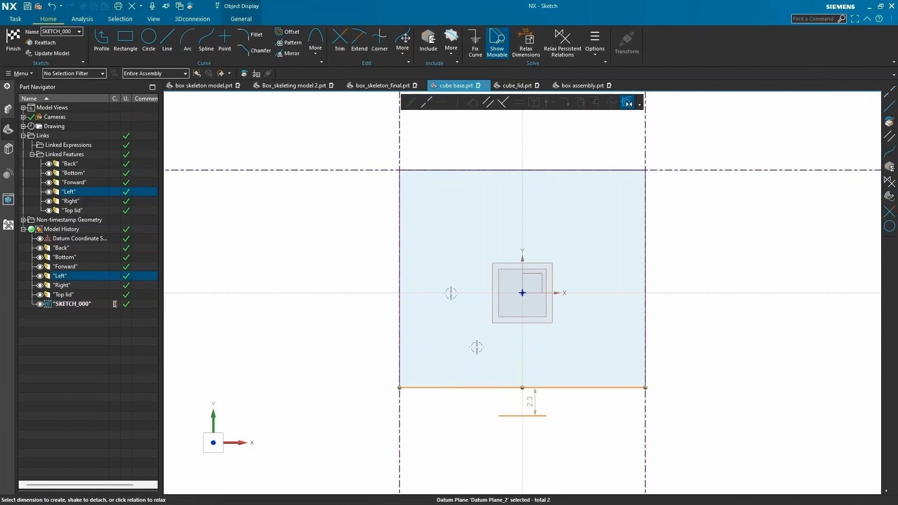
left_click(425, 104)
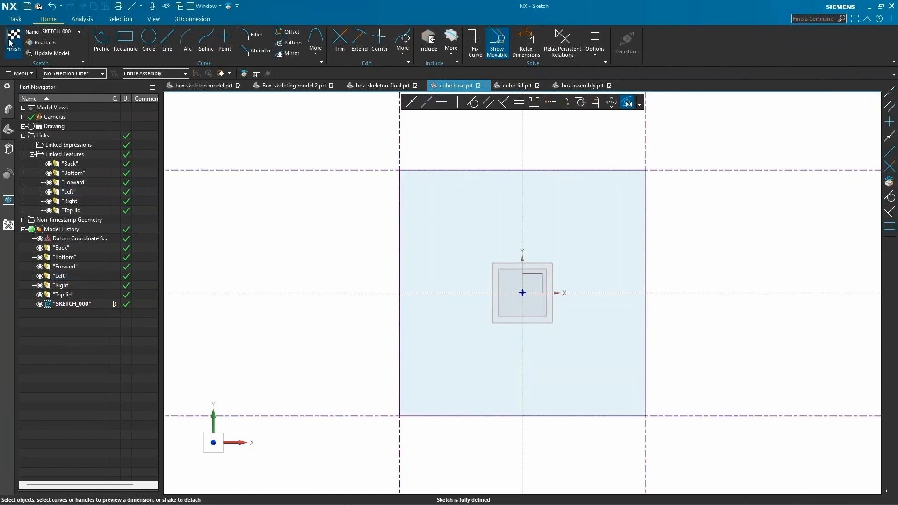
left_click(11, 41)
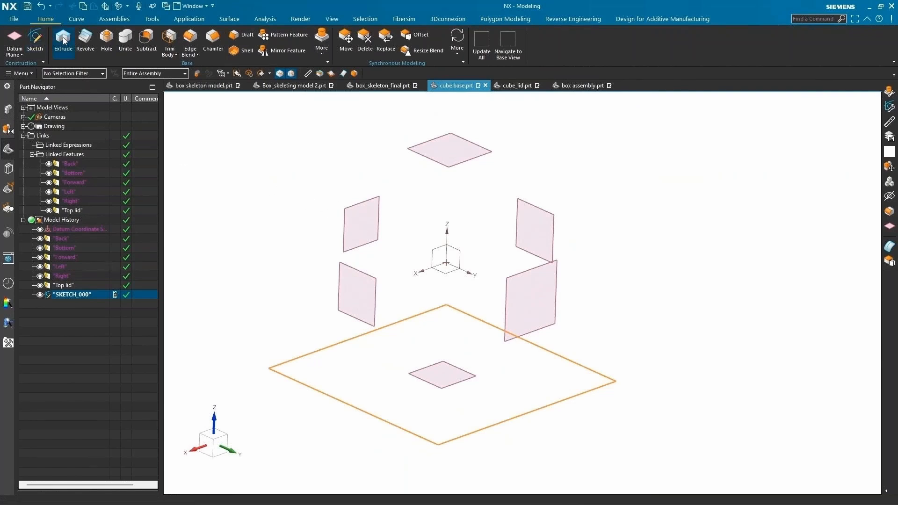
- Extrude the base sketch with the end limit Until Selected, up to the linked Top lid datum plane
left_click(64, 40)
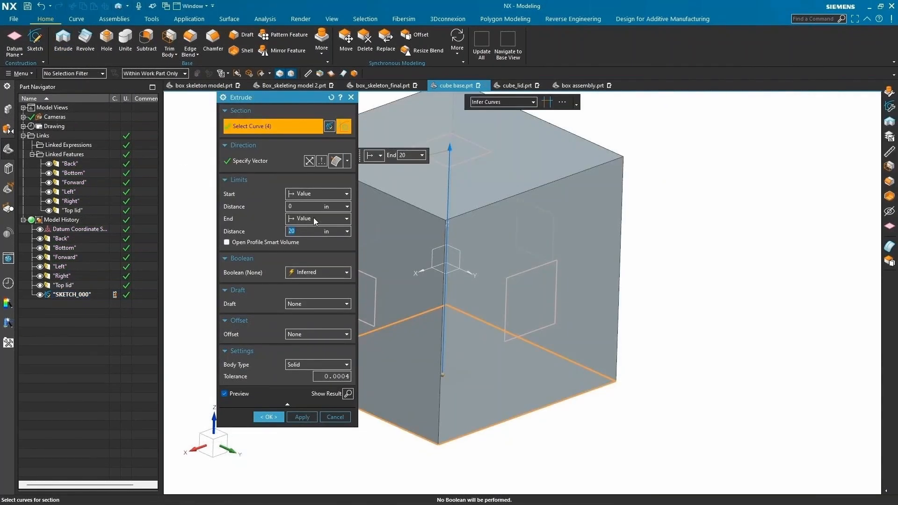
left_click(315, 221)
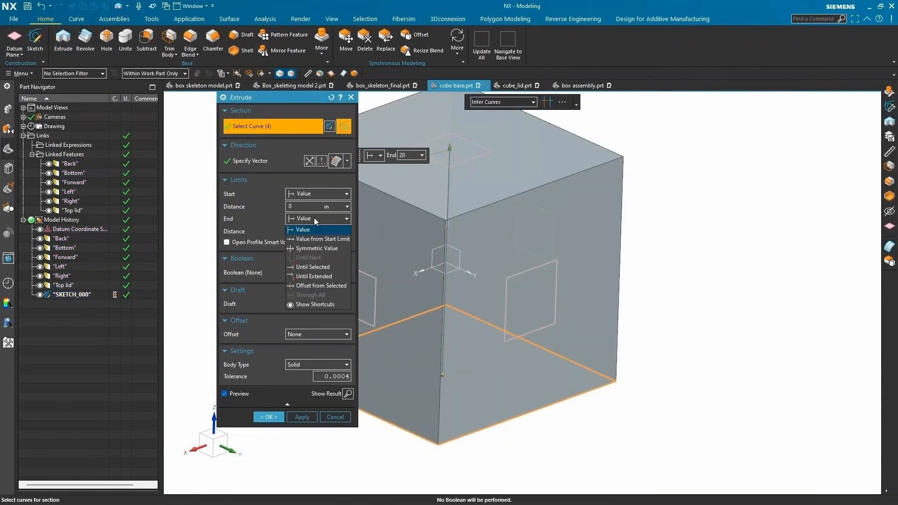
left_click(320, 269)
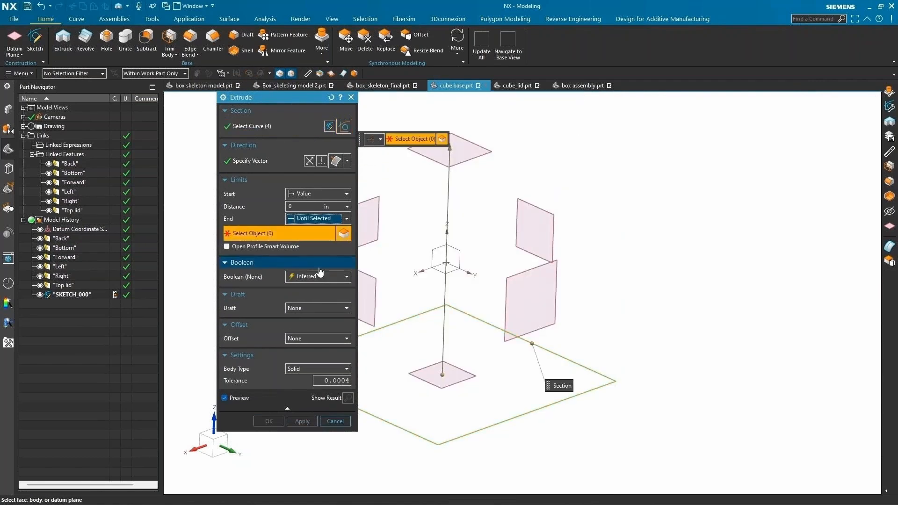
left_click(477, 155)
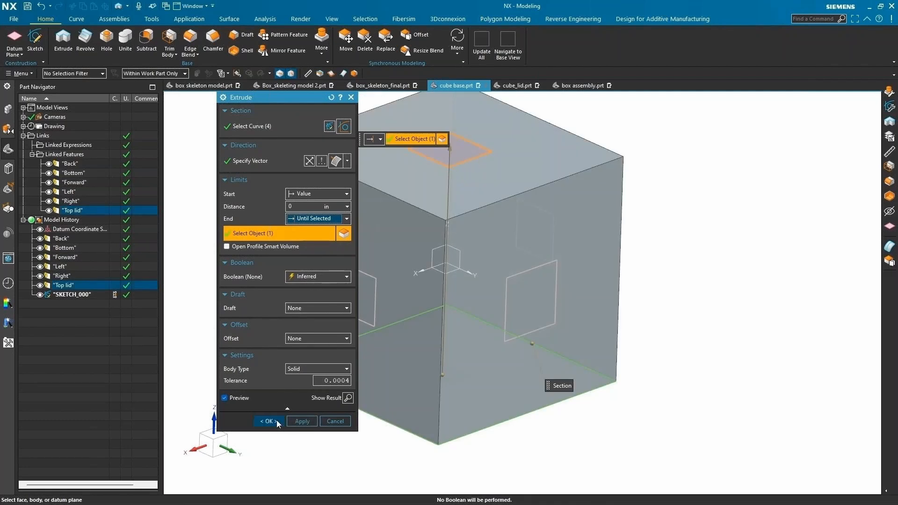
left_click(269, 422)
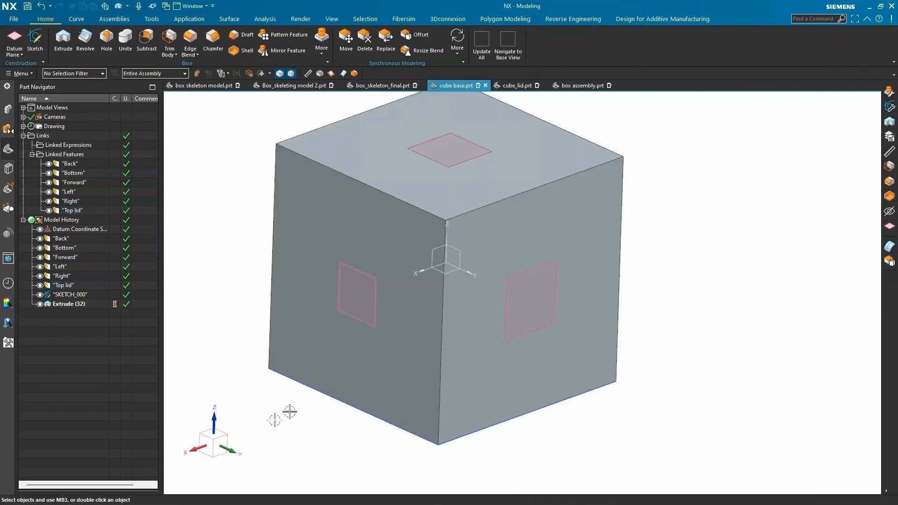
- Shell the extruded cube with an open top face and a 2 in wall thickness
scroll(287, 411, "down", 3)
middle_click_drag(513, 327, 468, 309)
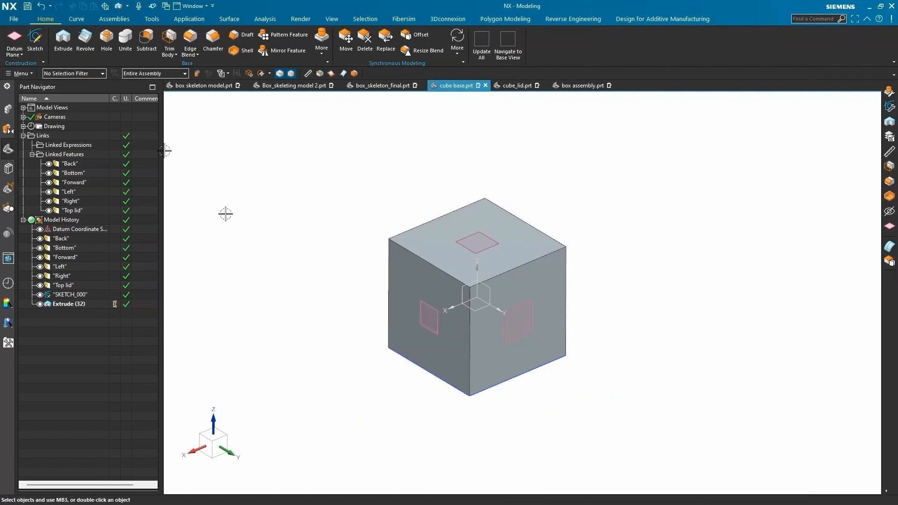
left_click(242, 54)
left_click(454, 260)
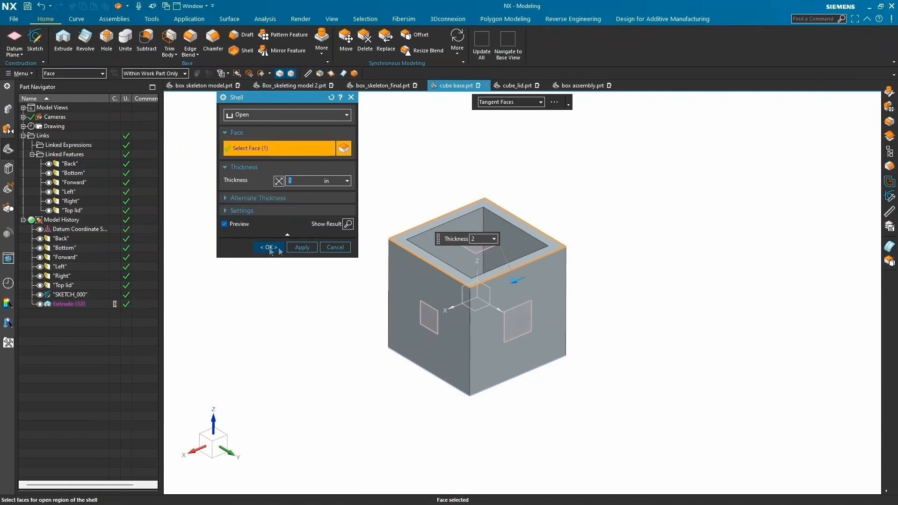
left_click(277, 248)
middle_click_drag(428, 290, 449, 274)
middle_click_drag(438, 151, 450, 176)
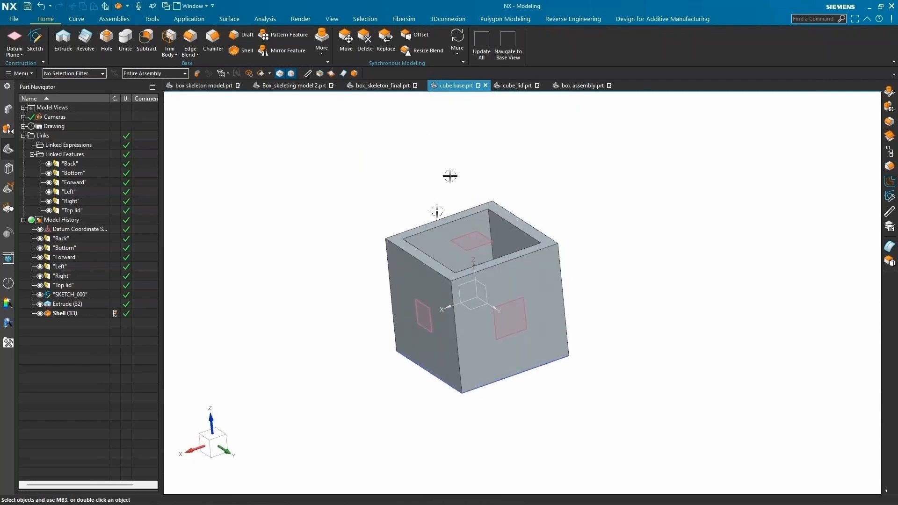
- Switch to cube_lid.prt and examine the lid plate and its datum planes from below and above
left_click(518, 86)
middle_click_drag(468, 286, 442, 247)
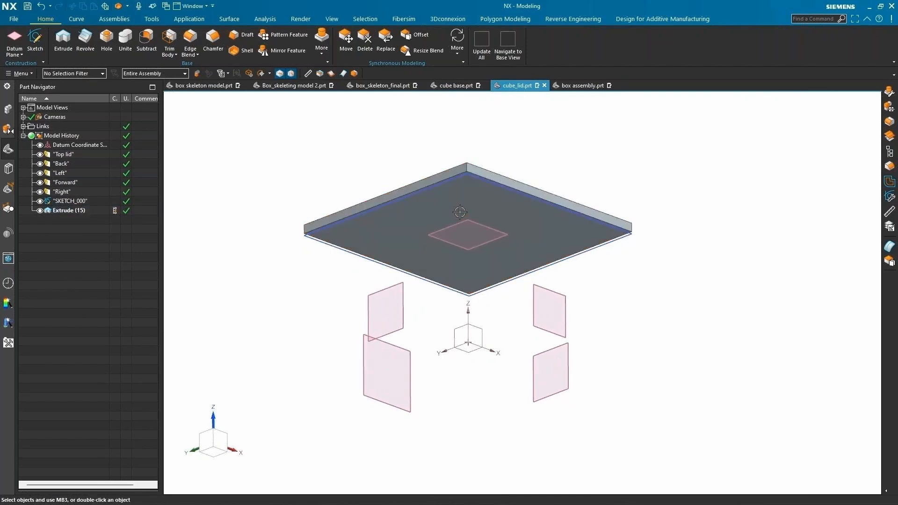
middle_click_drag(456, 209, 499, 234)
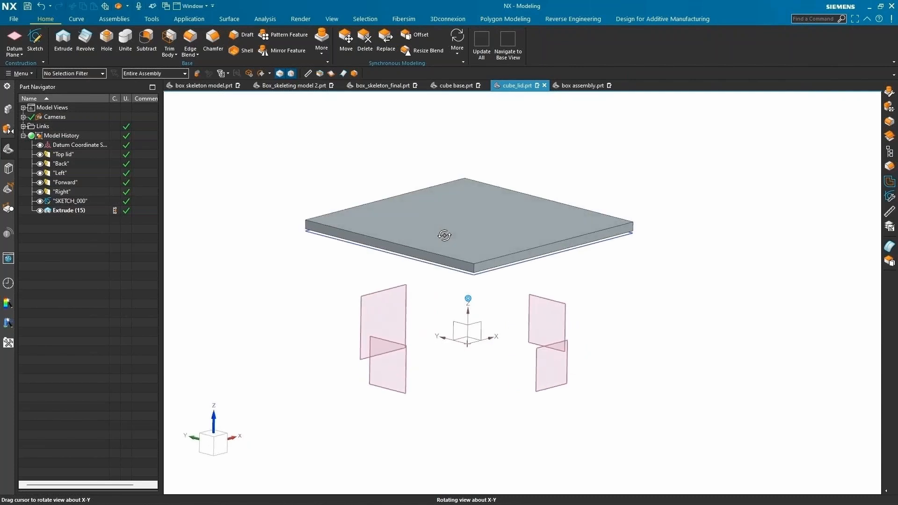
- Switch to box assembly.prt and add cube base.prt as a component with Absolute anchor at the WCS
left_click(580, 86)
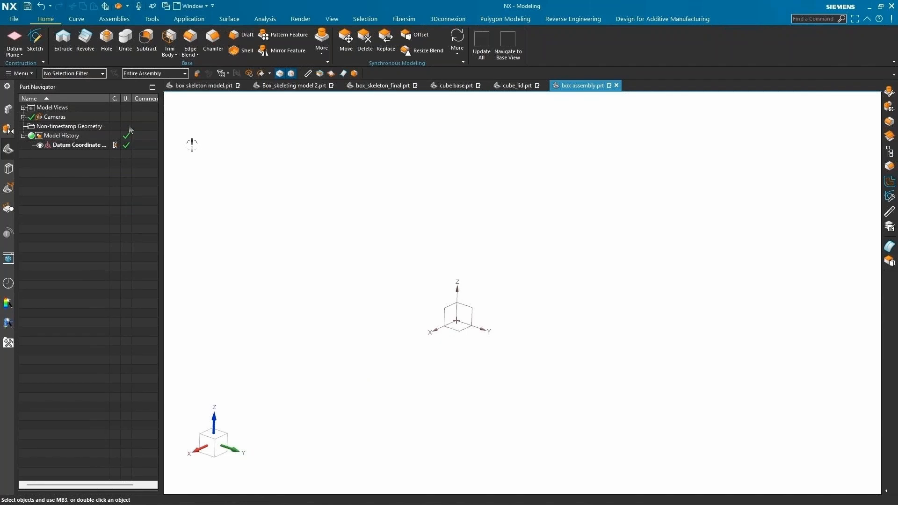
left_click(121, 20)
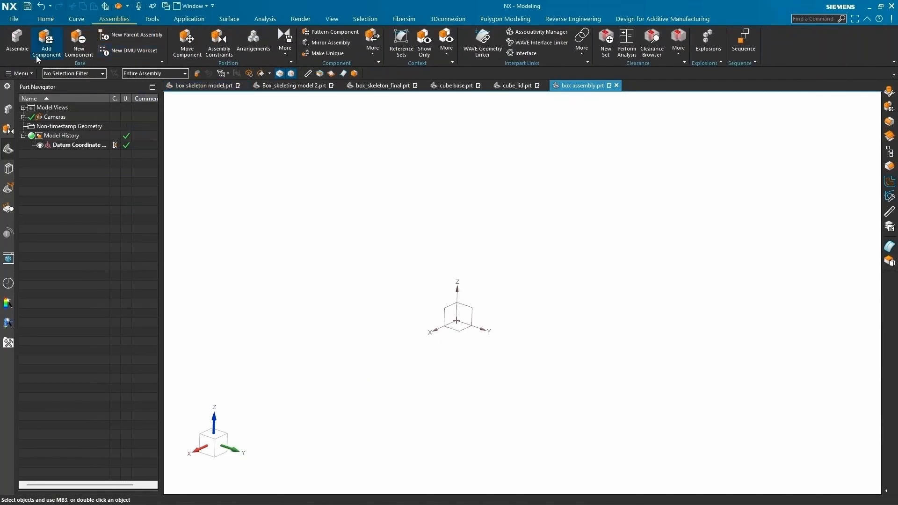
left_click(47, 43)
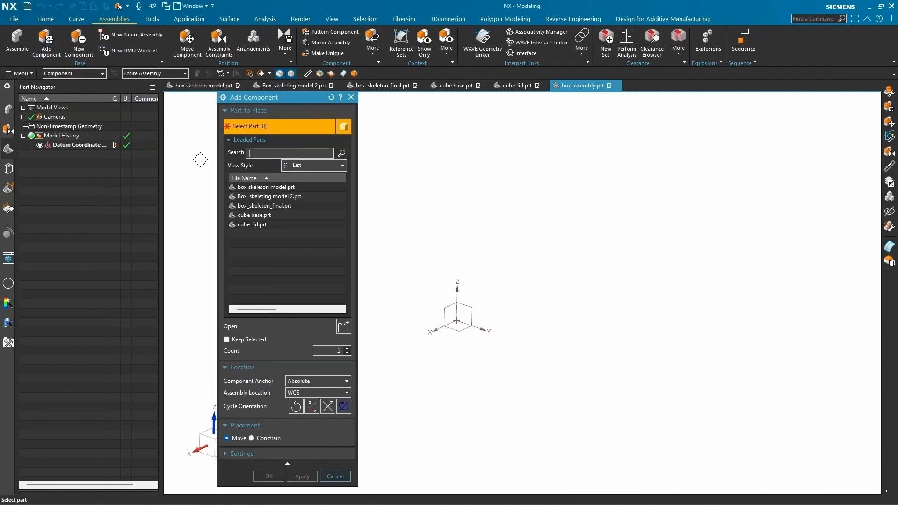
left_click(261, 216)
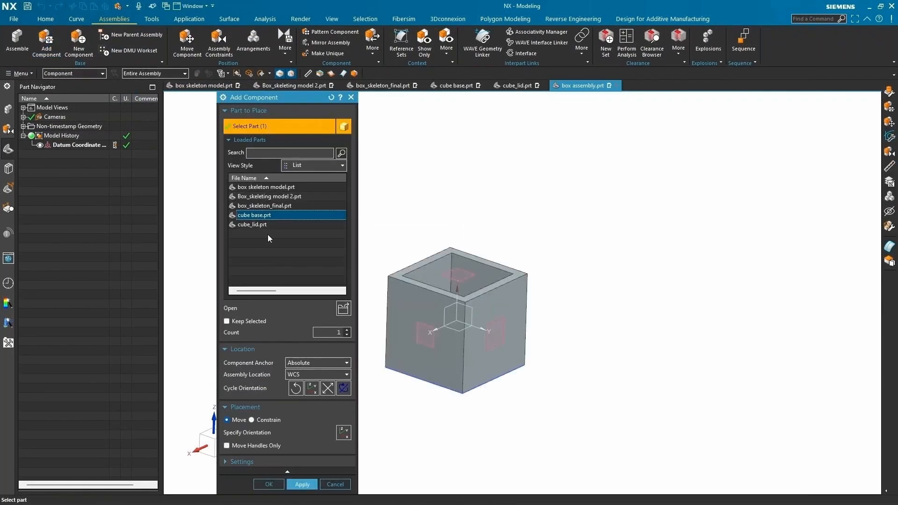
left_click(303, 484)
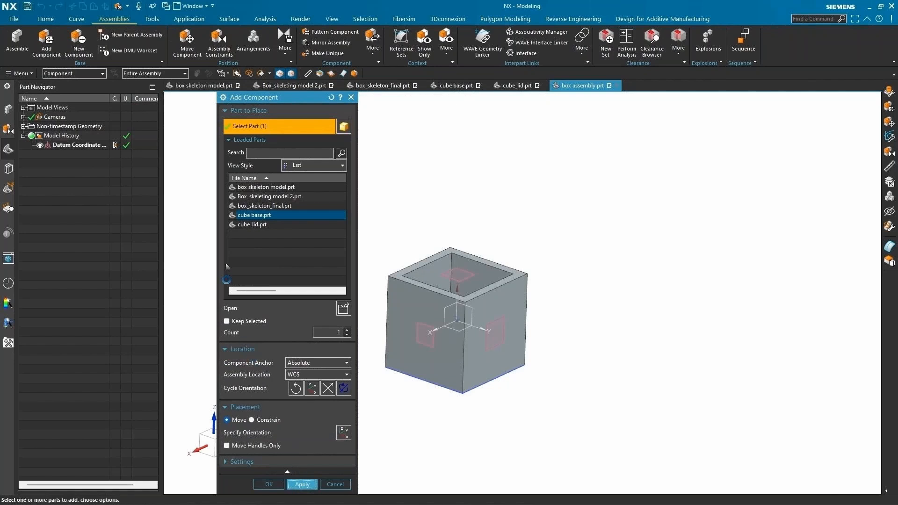
- Add cube_lid.prt to the assembly as a component placed at the WCS, and inspect the closed box
left_click(255, 225)
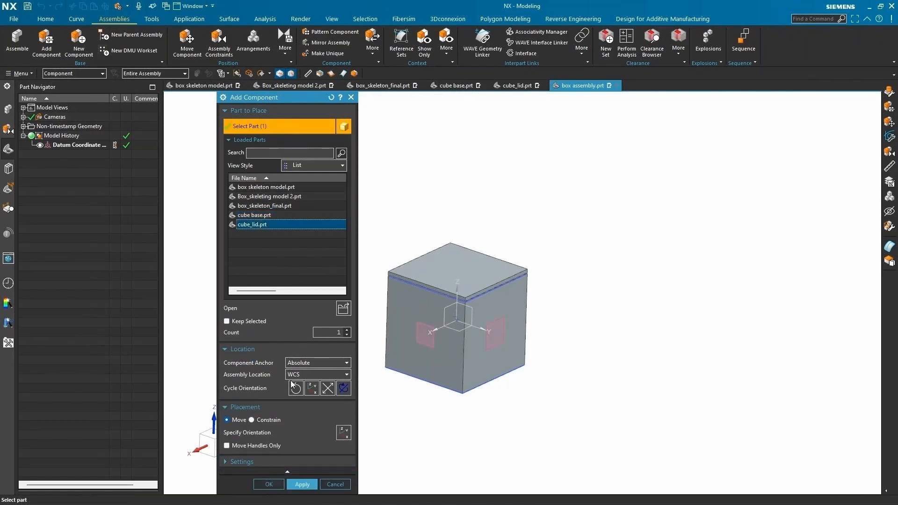
left_click(312, 375)
left_click(313, 383)
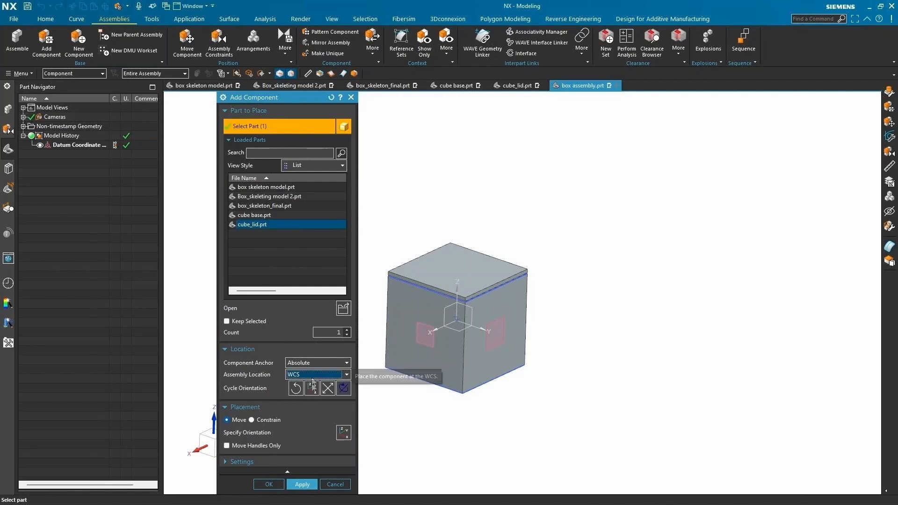
left_click(271, 485)
scroll(453, 337, "up", 3)
middle_click_drag(444, 343, 429, 302)
scroll(439, 334, "down", 5)
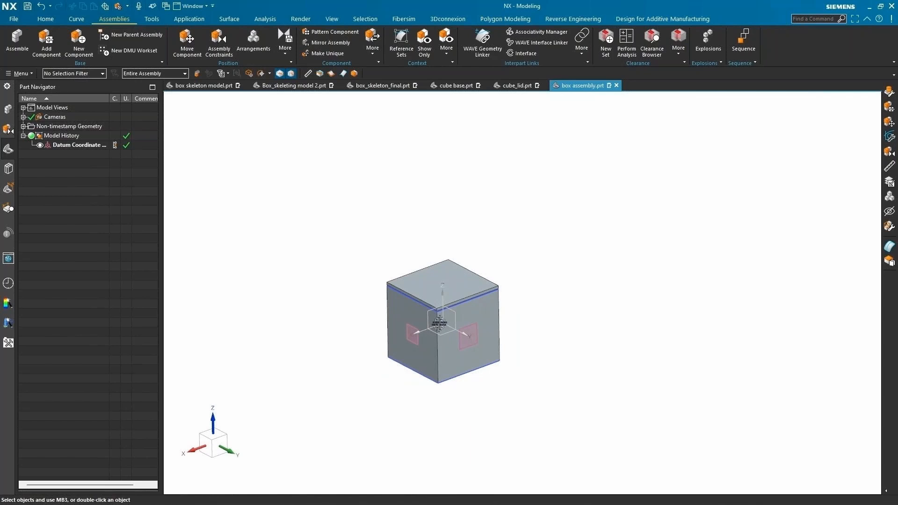
scroll(487, 262, "up", 5)
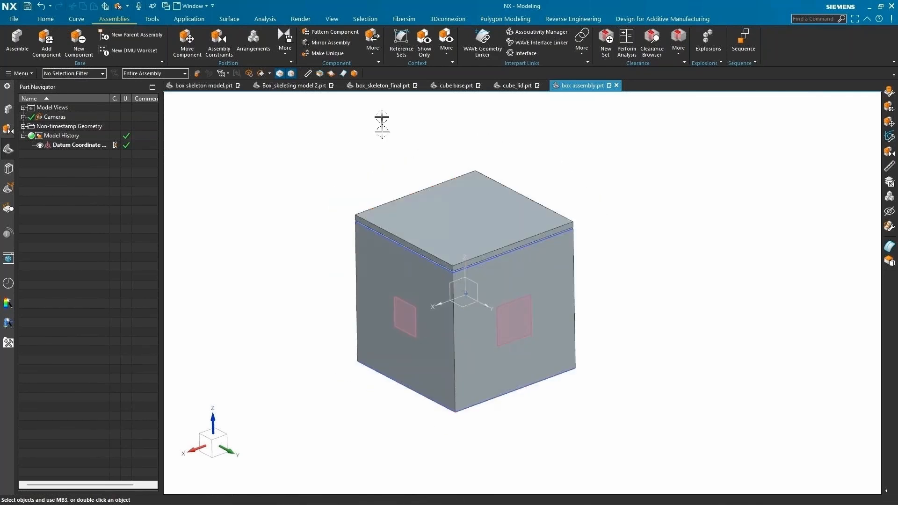
- Set the "Top plane" datum offset in box_skeleton_final.prt to 20 in, and return to box assembly.prt to check the box
left_click(381, 86)
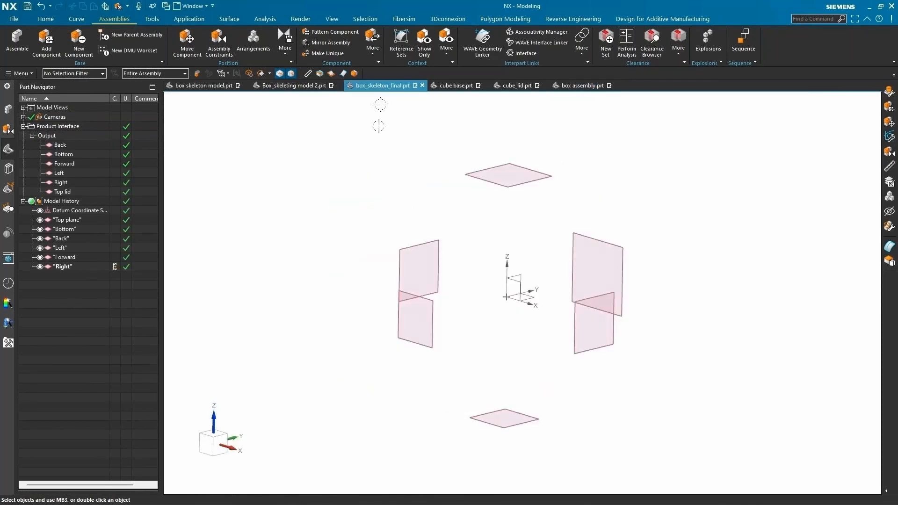
double_click(490, 182)
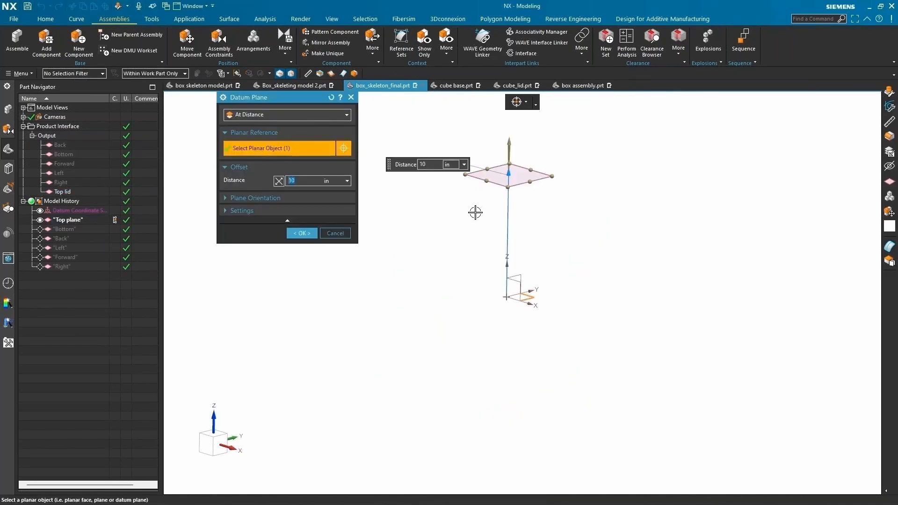
key("Return")
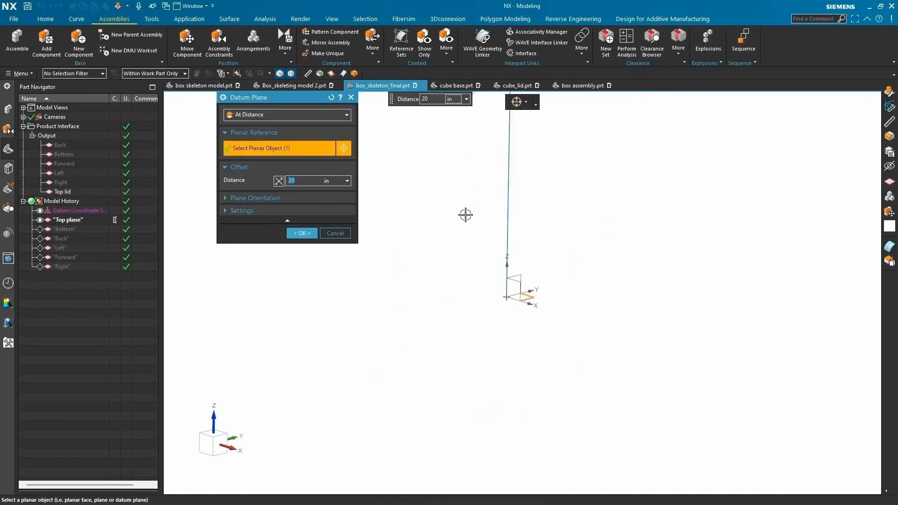
scroll(465, 214, "down", 3)
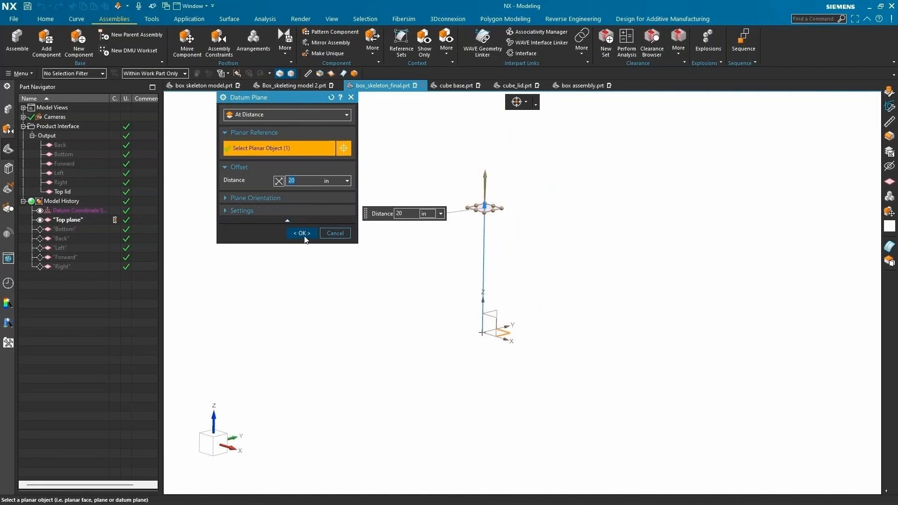
left_click(304, 233)
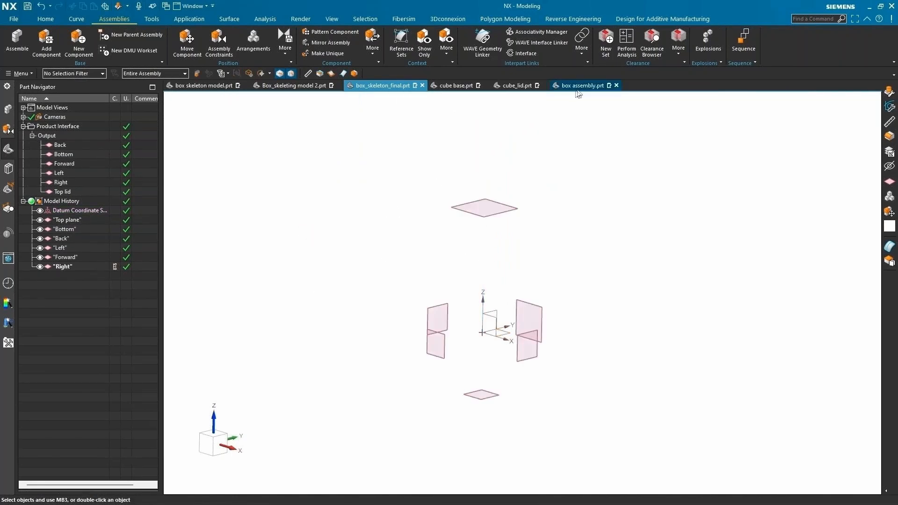
left_click(579, 89)
middle_click_drag(420, 307, 342, 299)
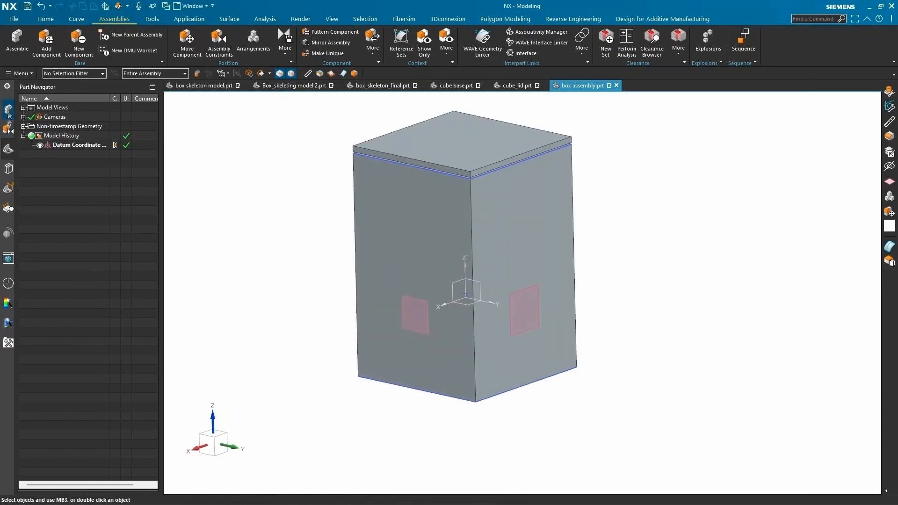
- Review the component structure of box assembly.prt, and view box_skeleton_final.prt and the linked features of cube base.prt
left_click(7, 108)
mouse_move(440, 247)
middle_mouse_down()
mouse_move(457, 236)
mouse_move(442, 244)
middle_mouse_up()
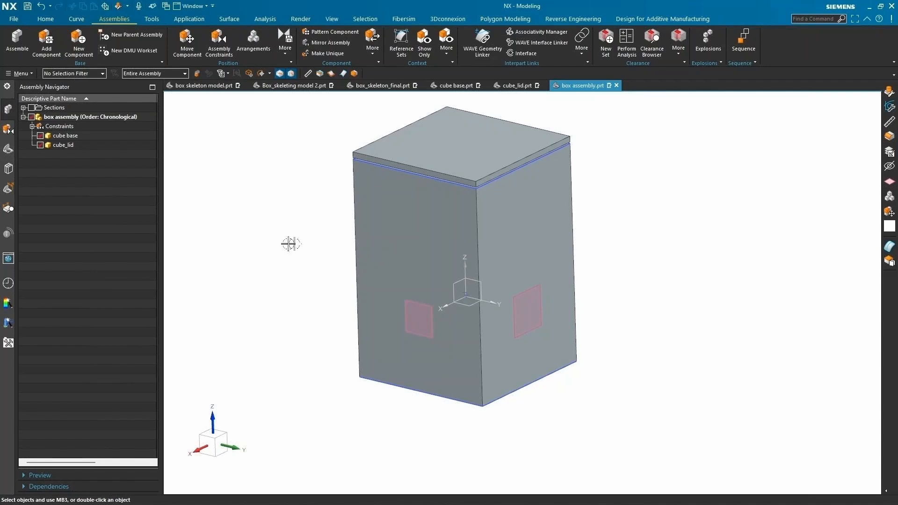
middle_click_drag(433, 206, 441, 201)
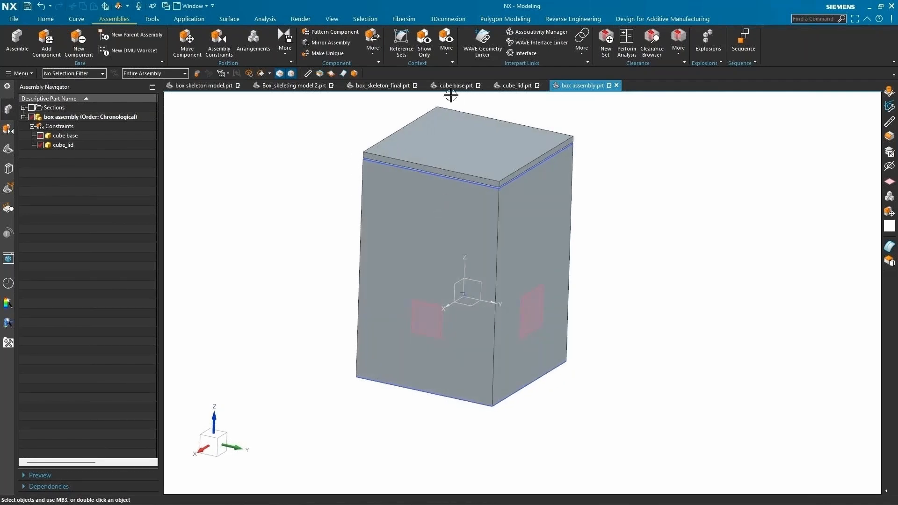
left_click(385, 84)
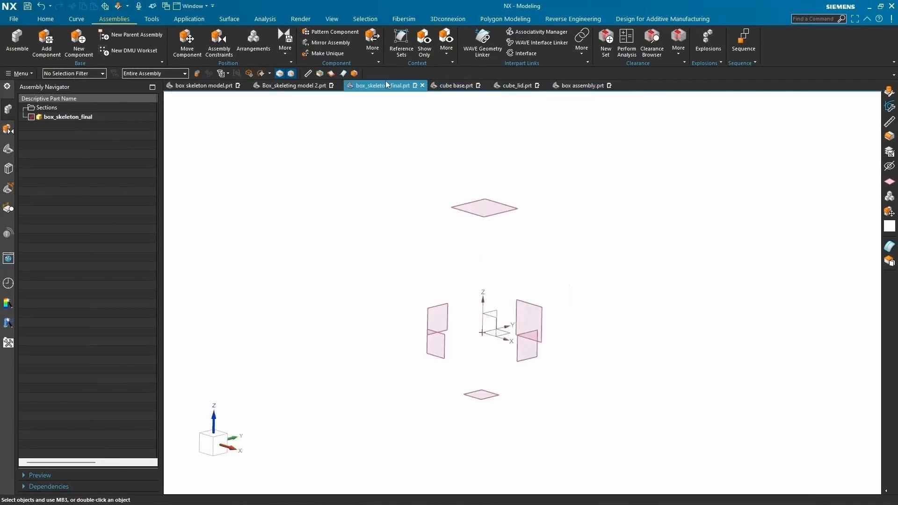
left_click(459, 86)
left_click(9, 149)
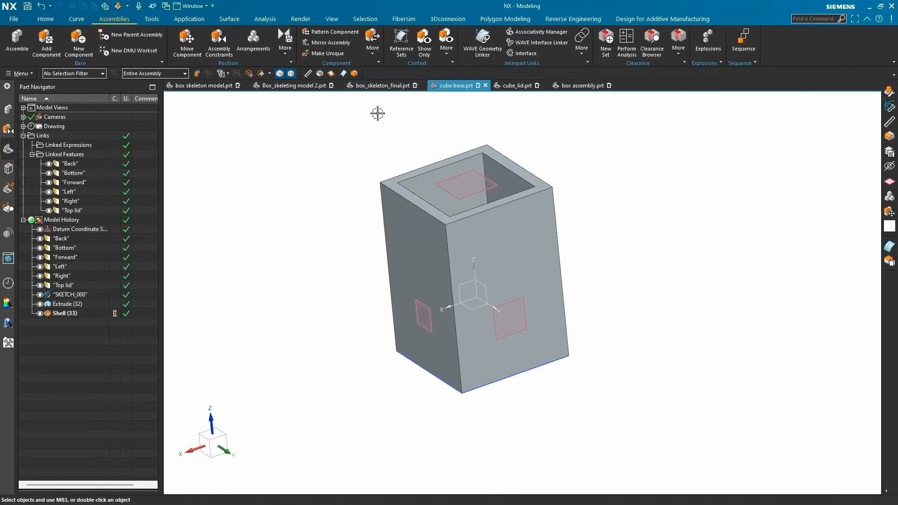
- Delete the "Bottom" output from the product interface of box_skeleton_final.prt, accepting the removal despite its references in other parts
left_click(383, 86)
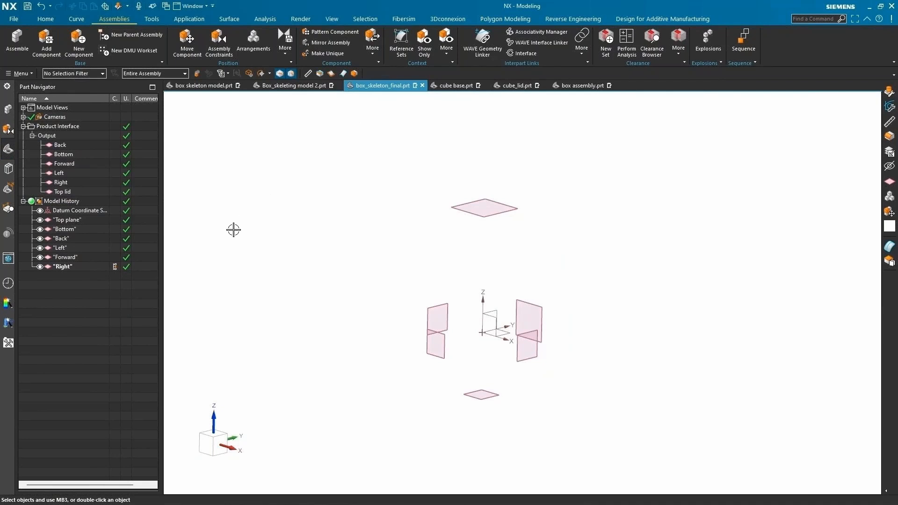
left_click(77, 154)
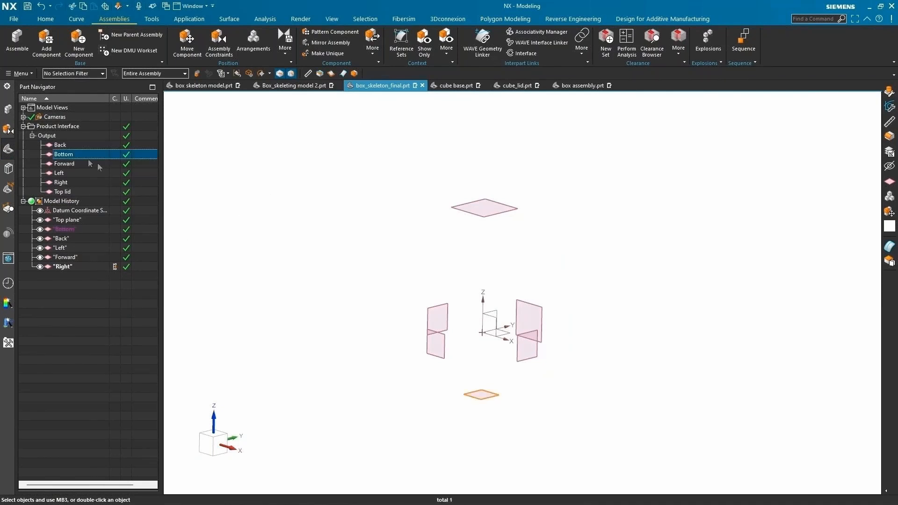
key("Delete")
left_click(401, 268)
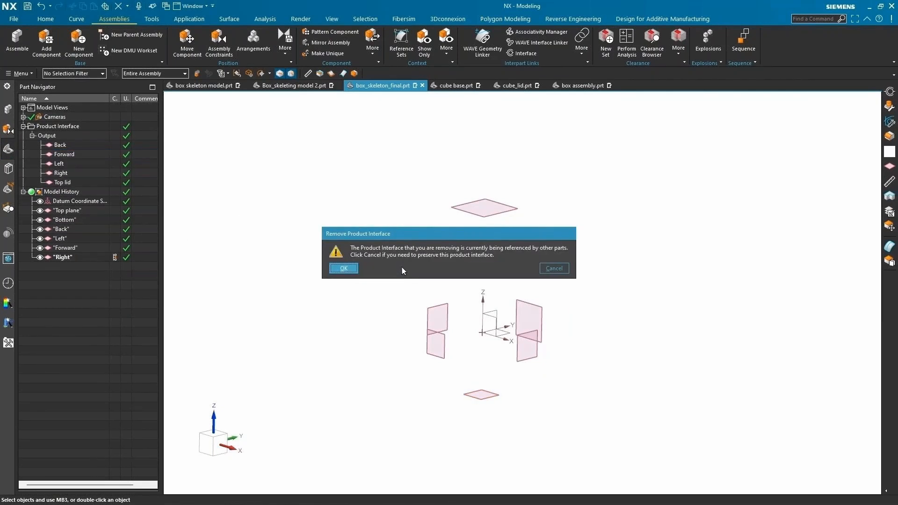
left_click(341, 269)
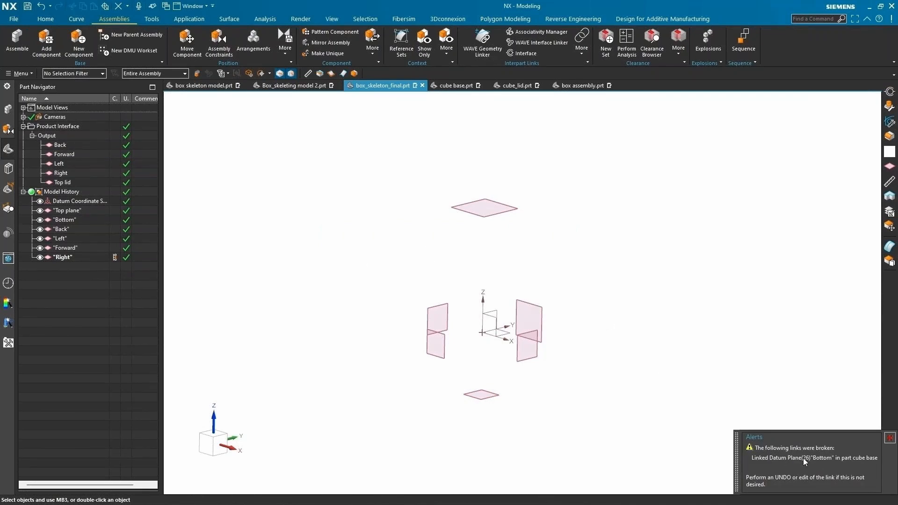
- Switch to cube base.prt and inspect the link status of its "Bottom" plane and the solid
left_click(455, 86)
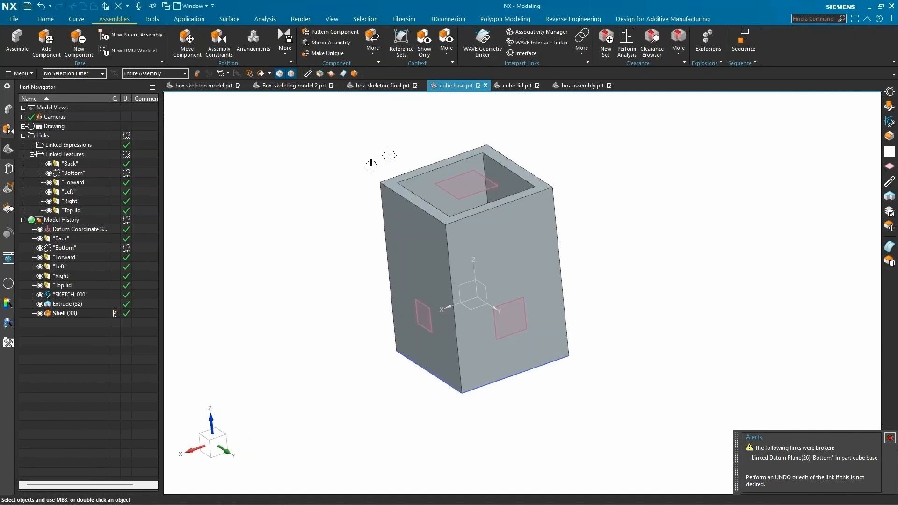
middle_click_drag(434, 279, 360, 281)
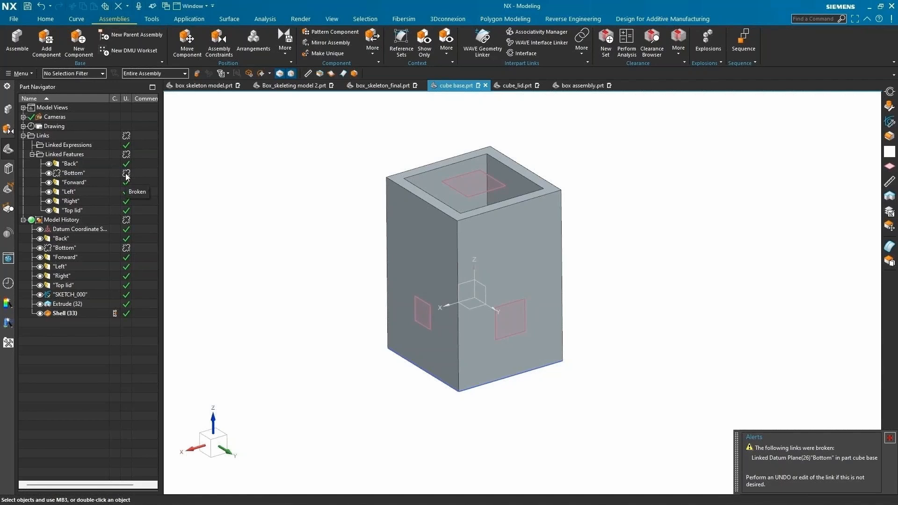
middle_click_drag(367, 241, 408, 248)
- Add the skeleton's bottom datum plane to the product interface of box_skeleton_final.prt as an output named "Bottom plane"
left_click(378, 87)
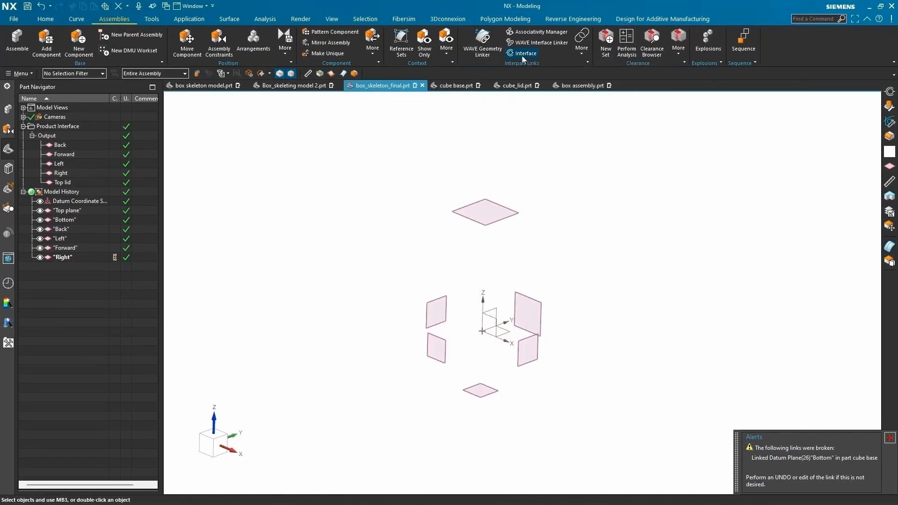
left_click(525, 55)
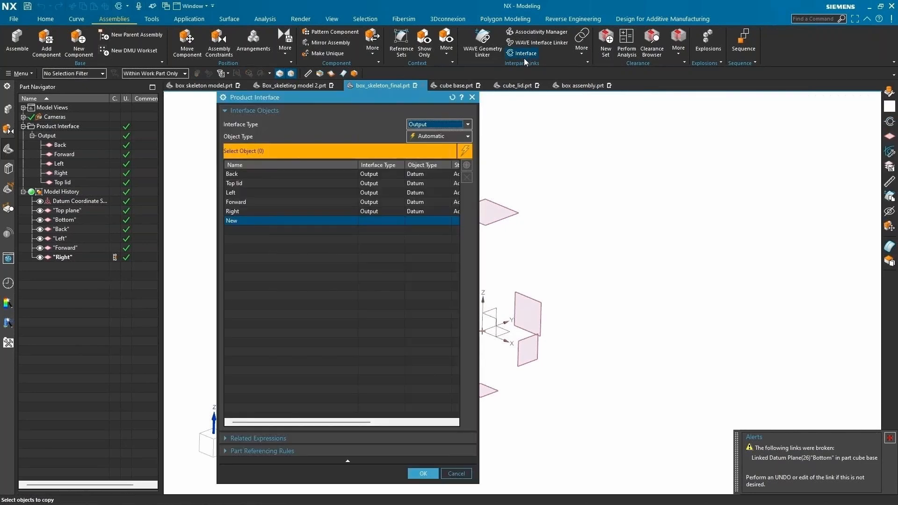
key("ctrl+f")
left_click(537, 350)
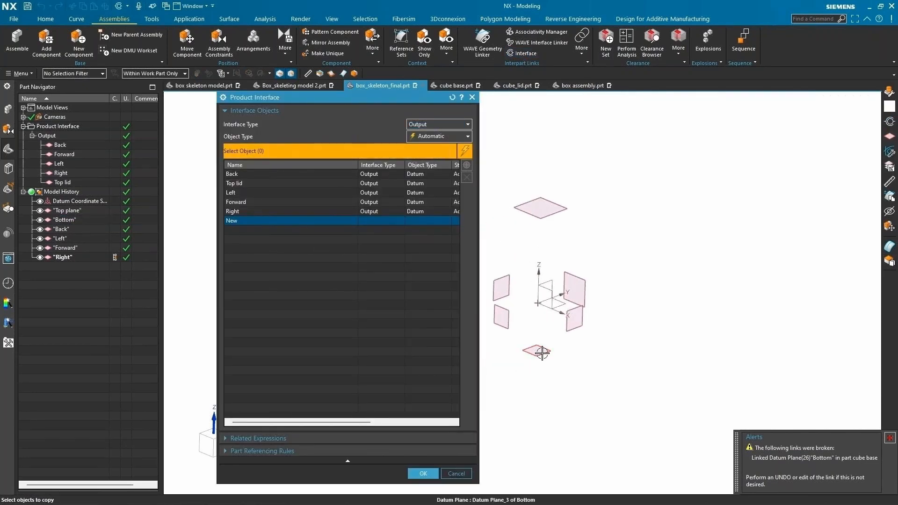
right_click(258, 222)
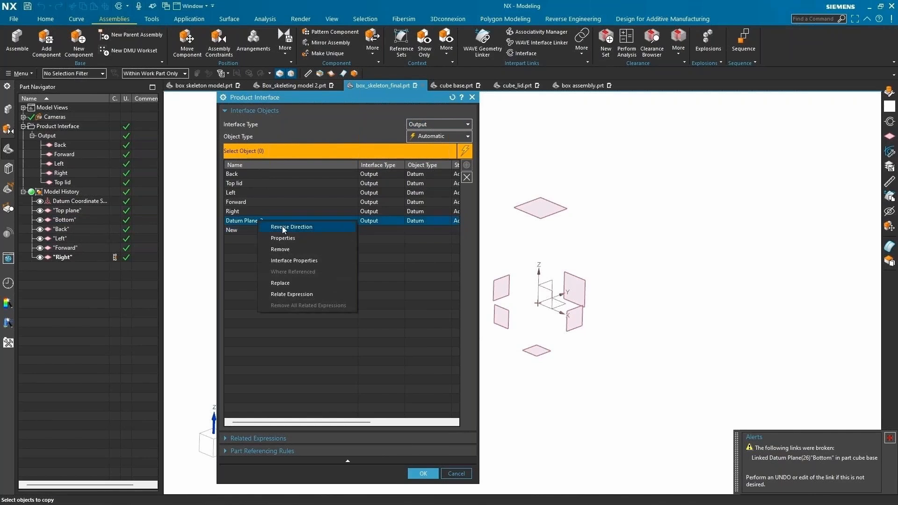
left_click(299, 261)
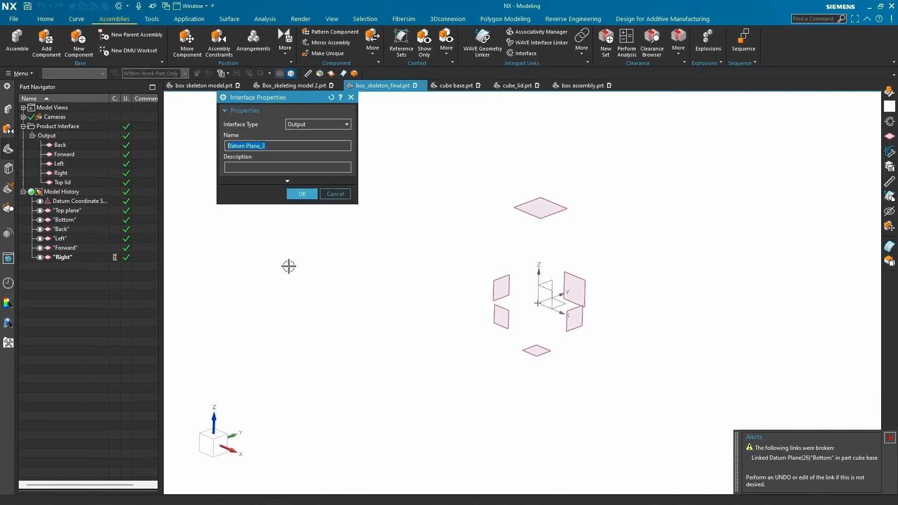
type("Botto")
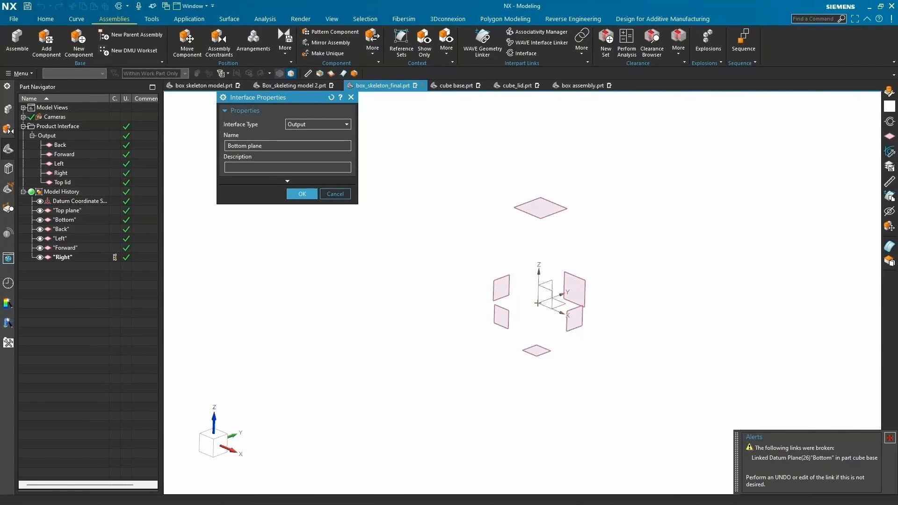
left_click(302, 193)
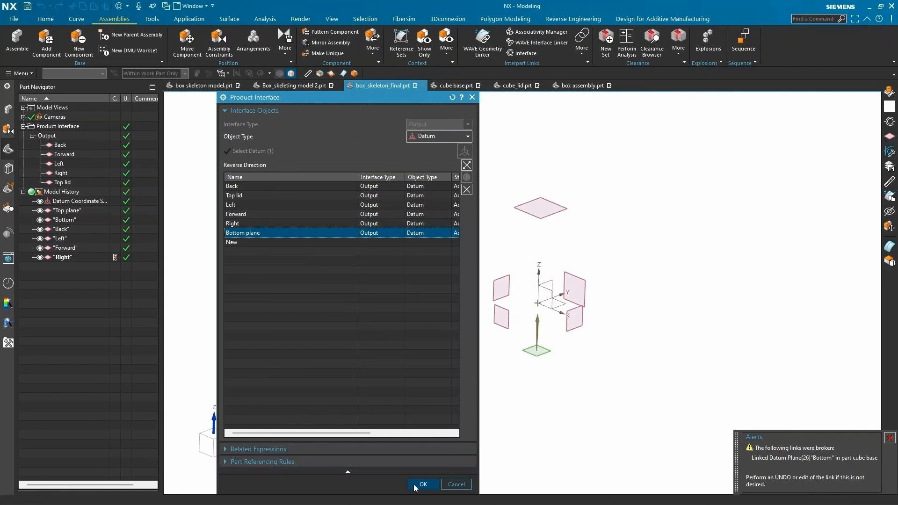
left_click(421, 484)
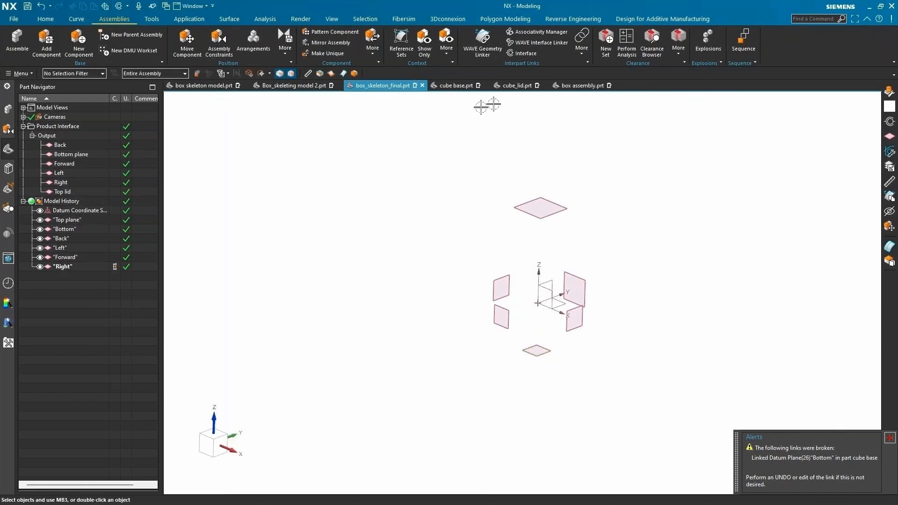
- Relink the "Bottom" datum in cube base.prt to the "Bottom plane" interface object of box_skeleton_final.prt with the WAVE Geometry Linker
left_click(457, 86)
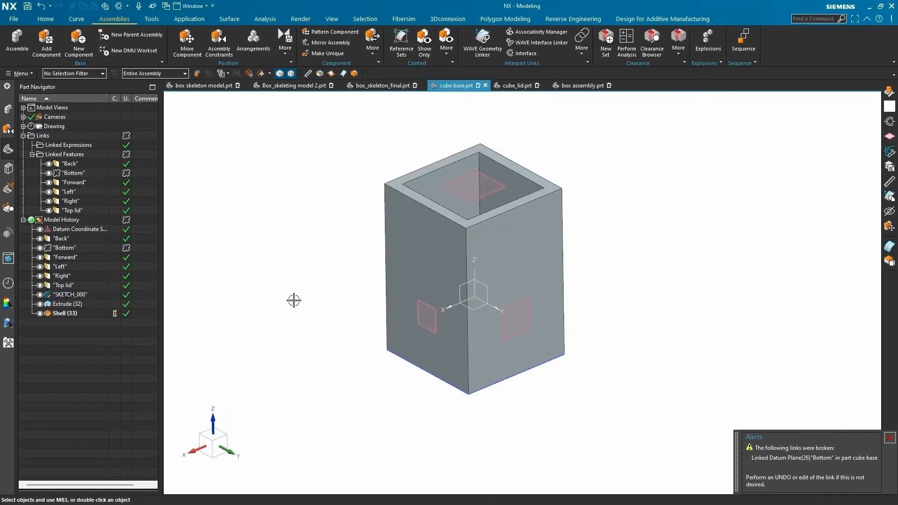
double_click(97, 249)
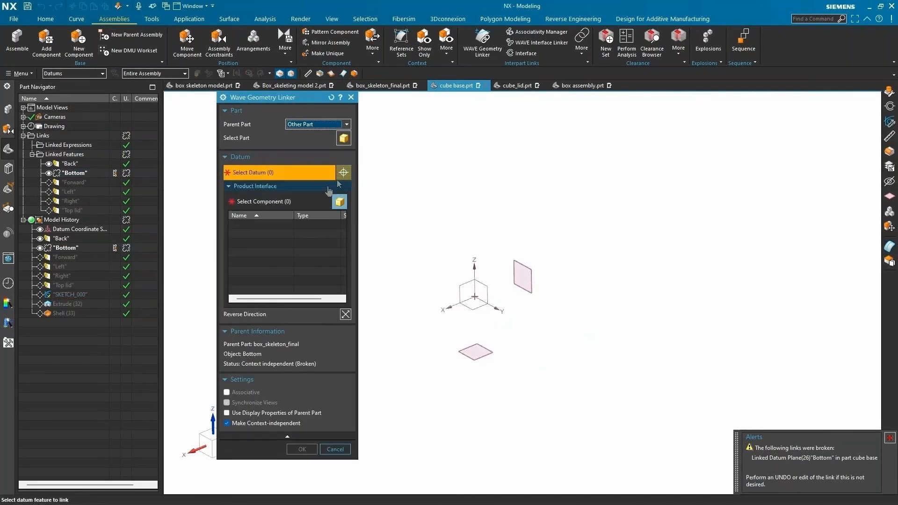
left_click(343, 138)
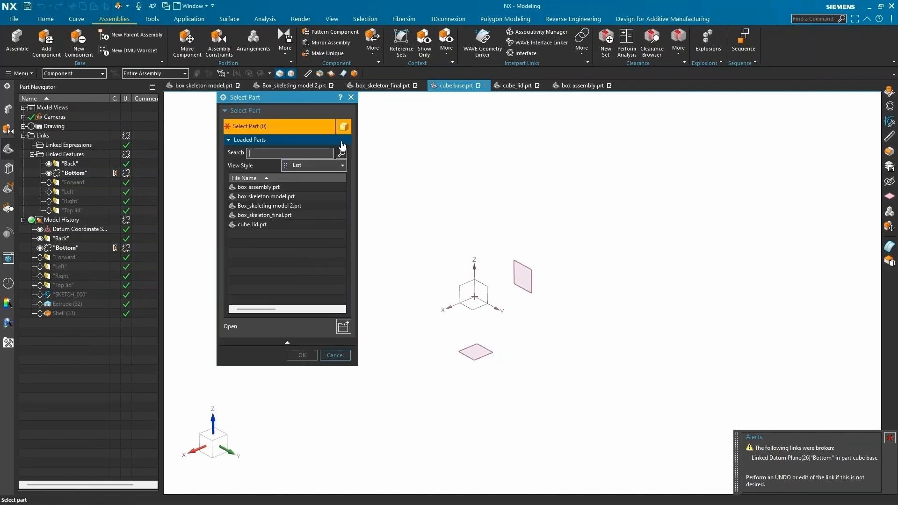
left_click(280, 216)
left_click(302, 355)
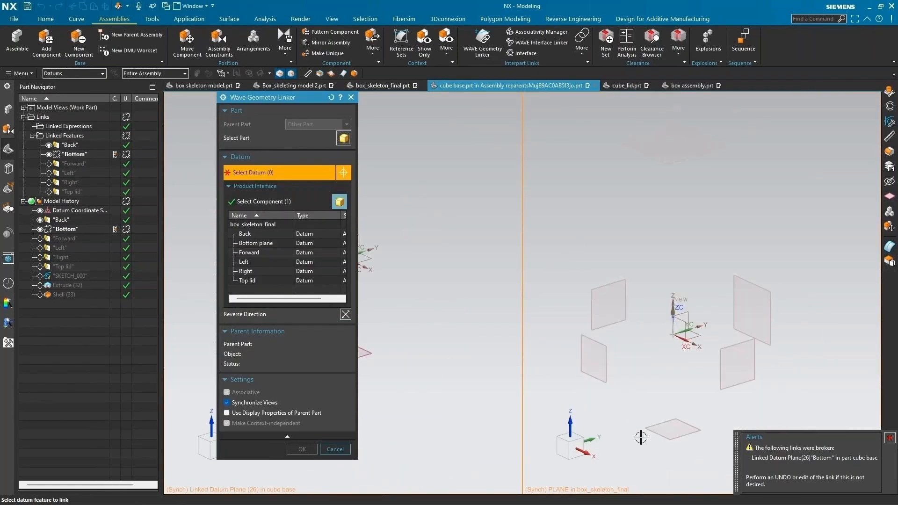
left_click(265, 243)
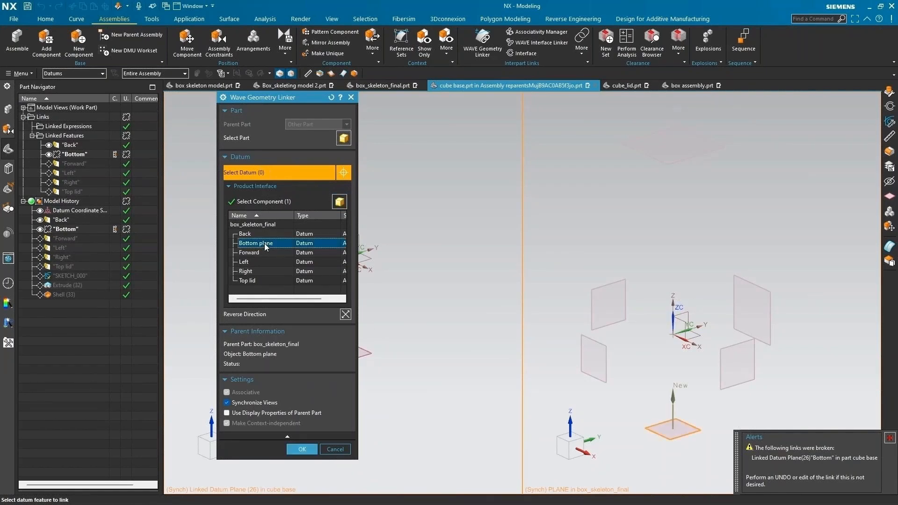
left_click(303, 450)
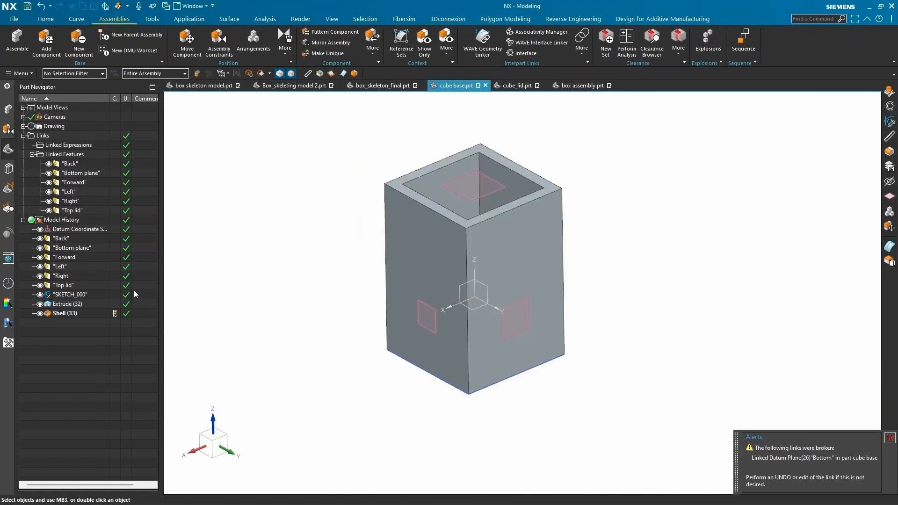
- Inspect the relinked base, and switch to box assembly.prt to check the closed box
mouse_move(438, 333)
middle_mouse_down()
mouse_move(443, 327)
mouse_move(441, 345)
middle_mouse_up()
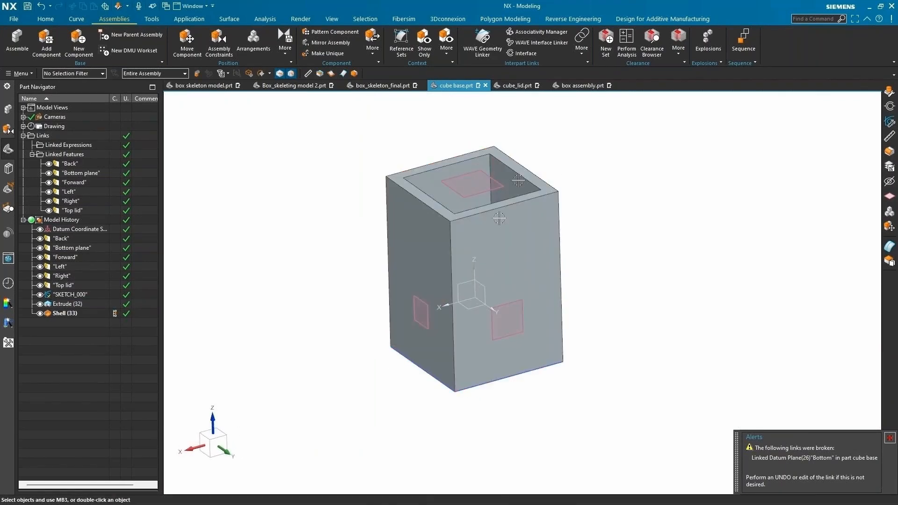
left_click(582, 87)
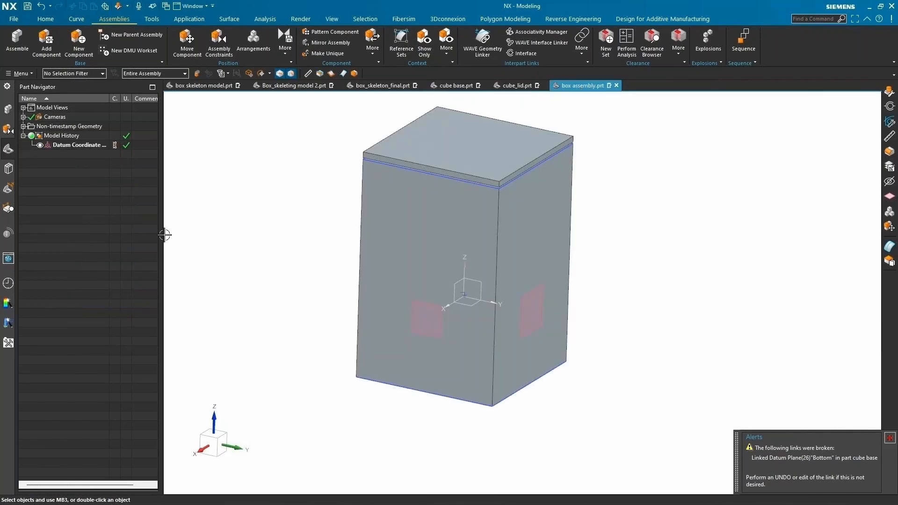
middle_click_drag(413, 293, 385, 286)
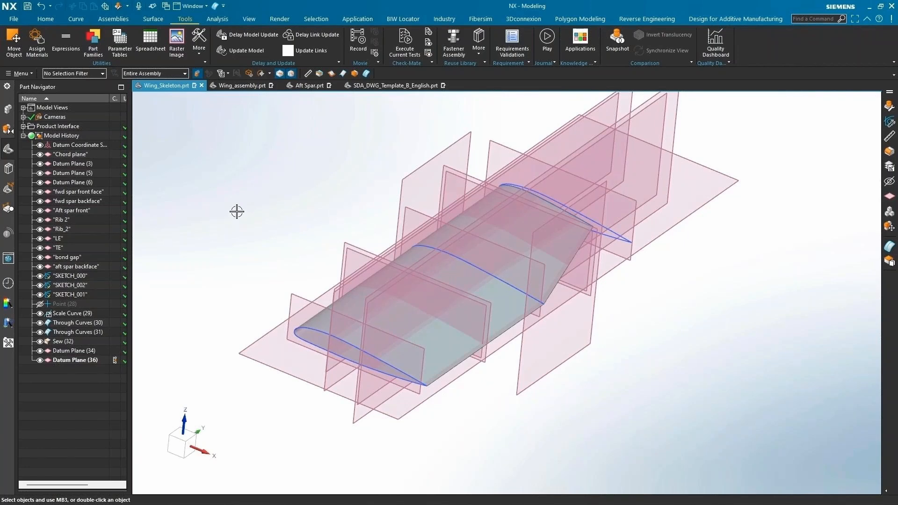
- Switch to Wing_assembly.prt and examine the wing's skin, spars and ribs
left_click(240, 88)
left_click(295, 200)
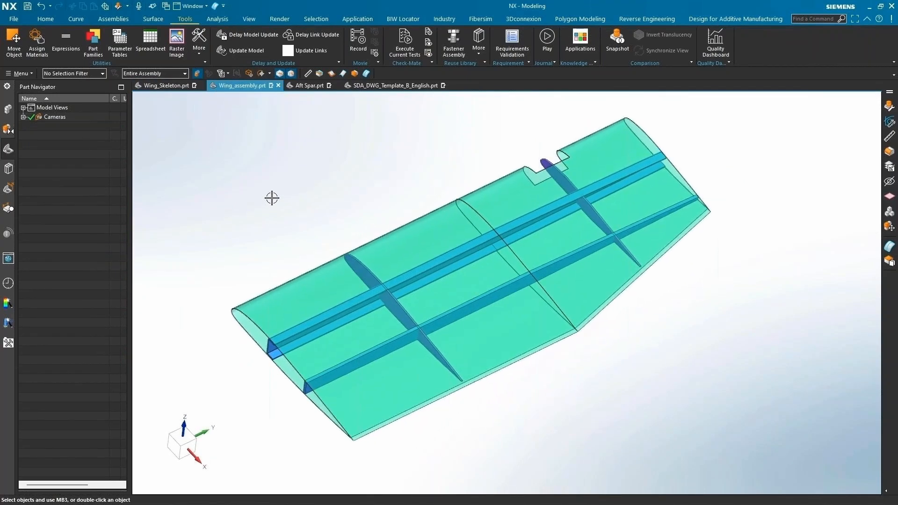
left_click(268, 198)
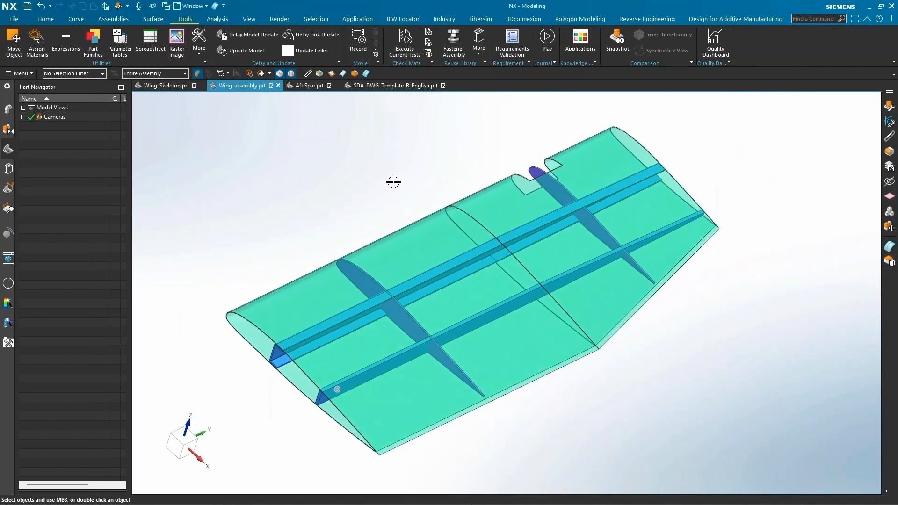
- In Wing_Skeleton.prt, set the offset distance of Datum Plane (6), the wing tip plane, to 100 in
left_click(154, 86)
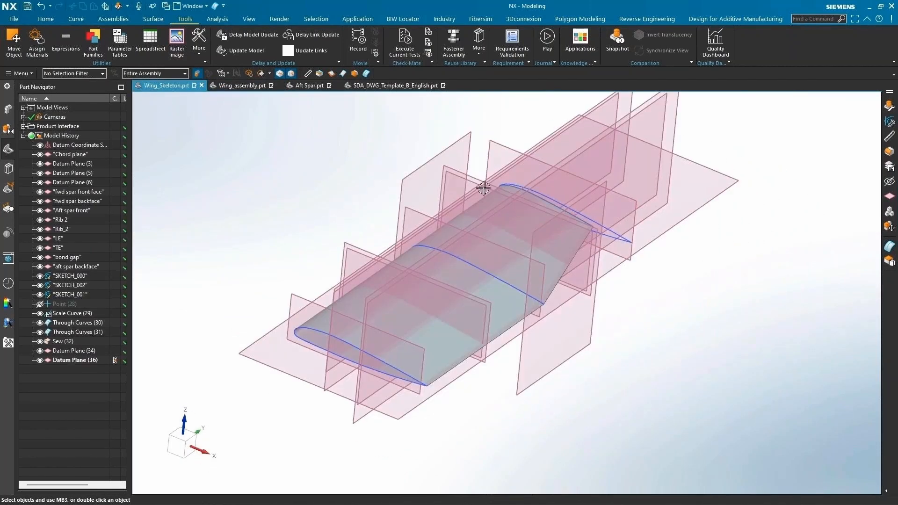
double_click(521, 167)
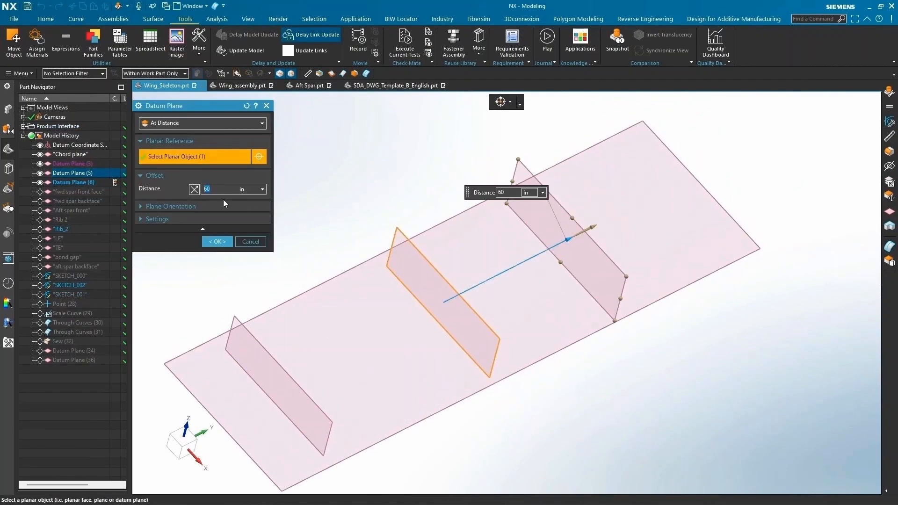
type("100")
left_click(218, 242)
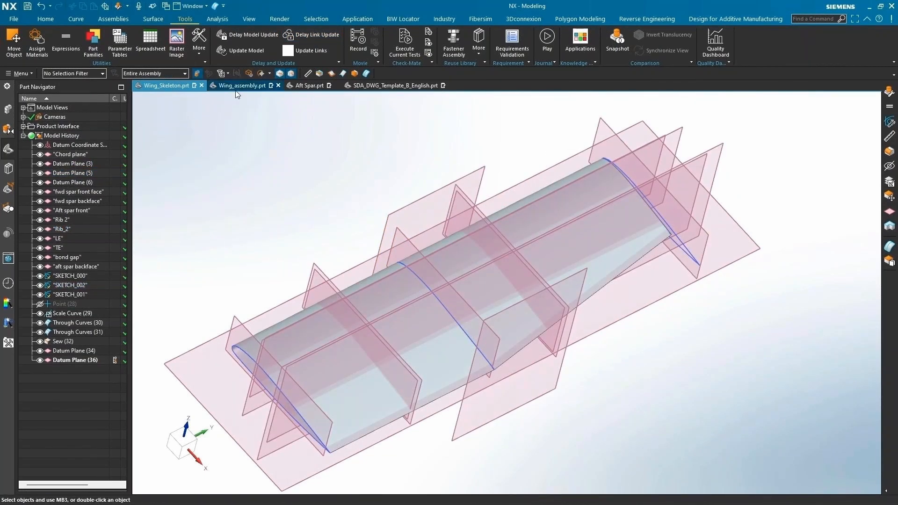
- Check the wing and its leading-edge cutout around the outer rib in Wing_assembly.prt, and return to Wing_Skeleton.prt
left_click(239, 86)
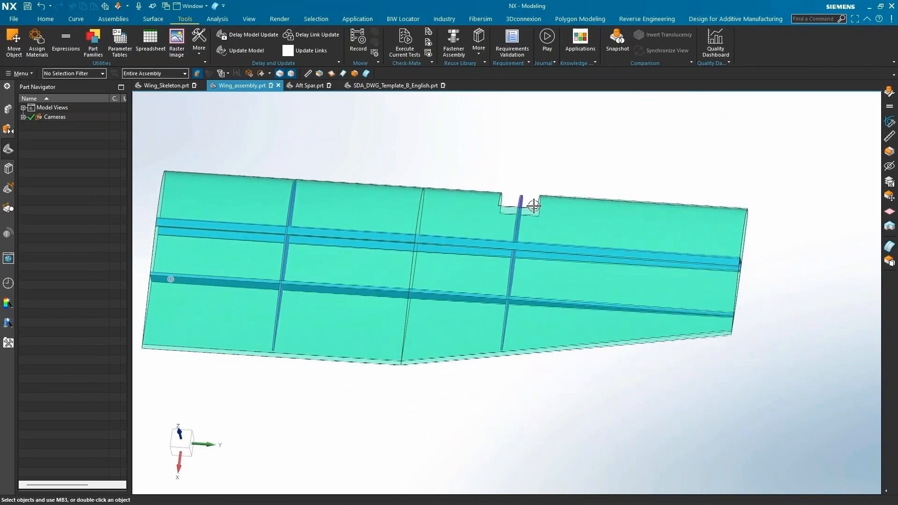
scroll(536, 194, "up", 4)
scroll(494, 184, "down", 1)
scroll(495, 184, "down", 2)
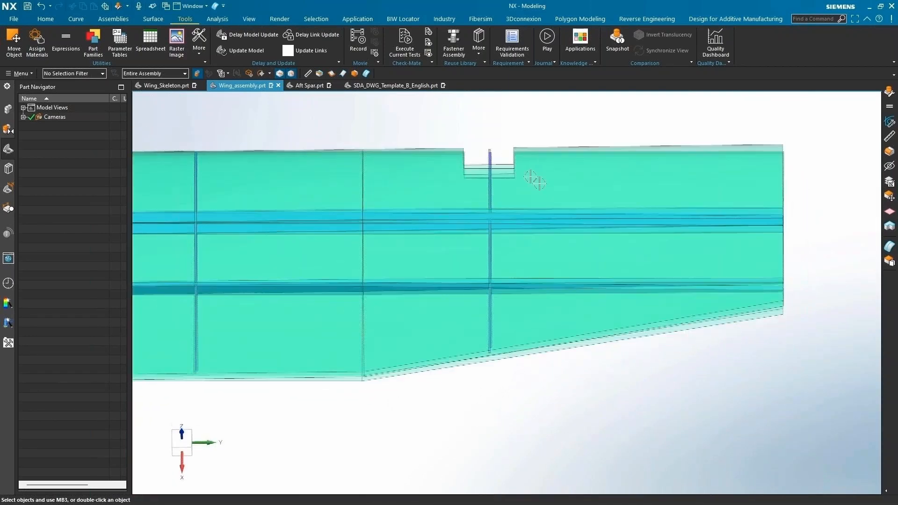
left_click(148, 87)
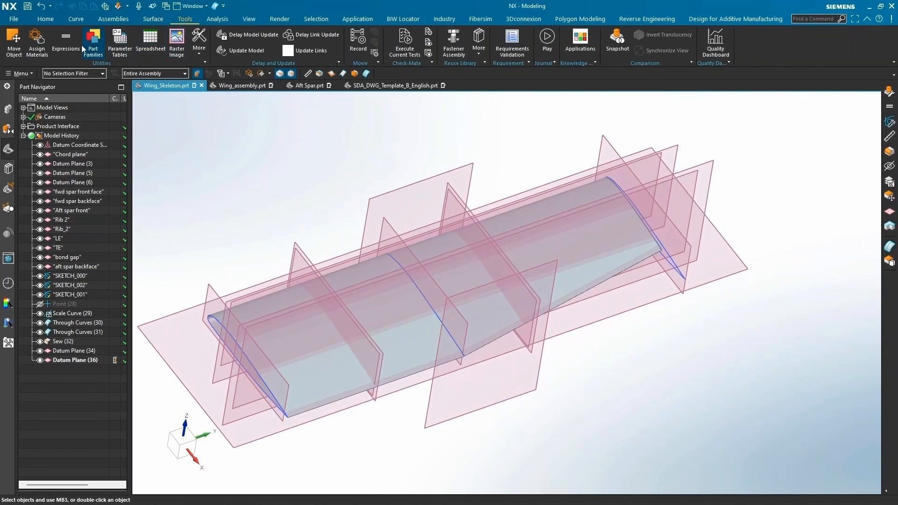
- Open the expressions of Wing_Skeleton.prt and filter them to Datum Plane (6), the wing tip plane
left_click(65, 45)
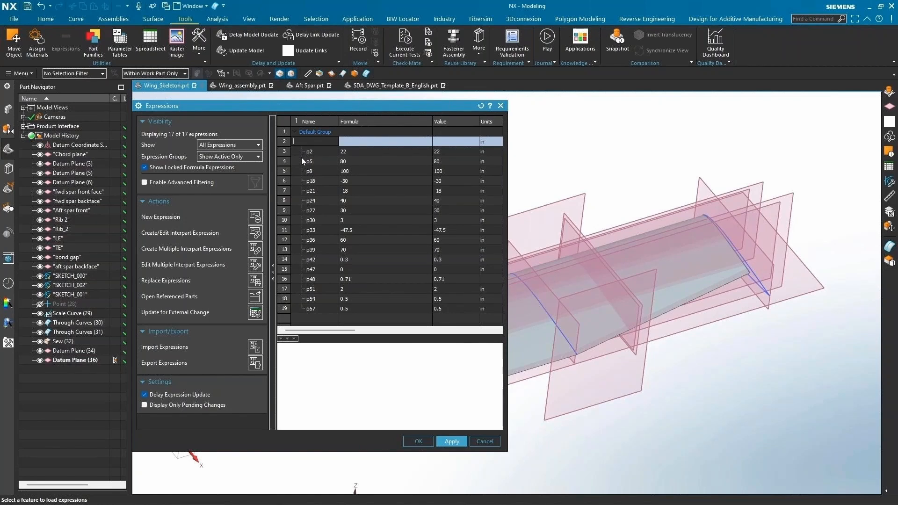
scroll(606, 183, "down", 5)
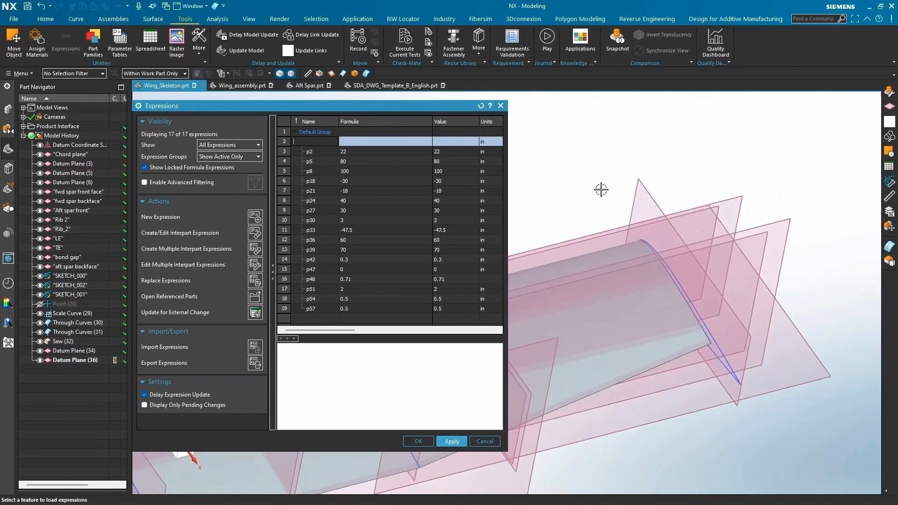
scroll(600, 192, "up", 3)
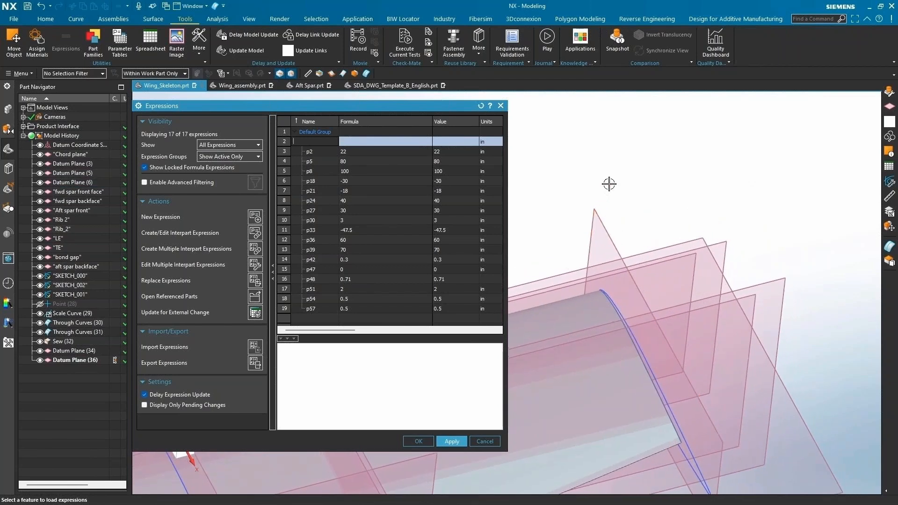
scroll(608, 183, "up", 3)
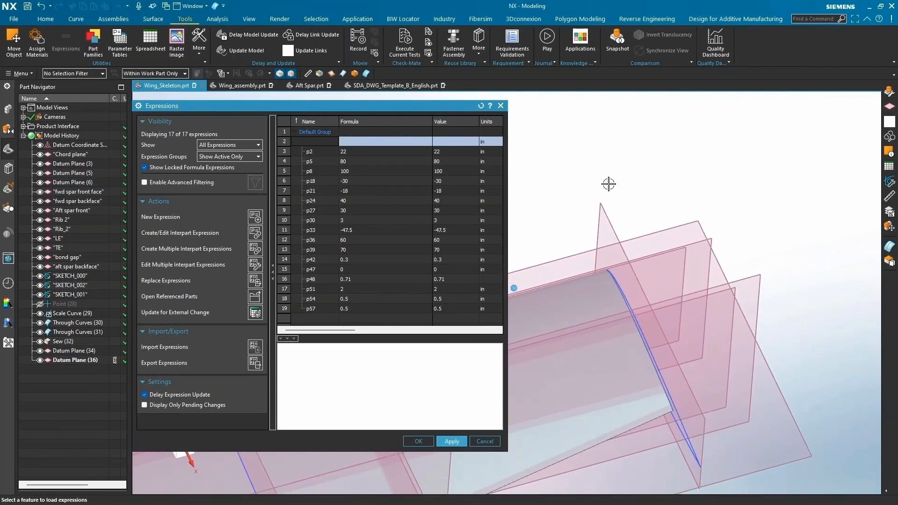
scroll(652, 202, "down", 3)
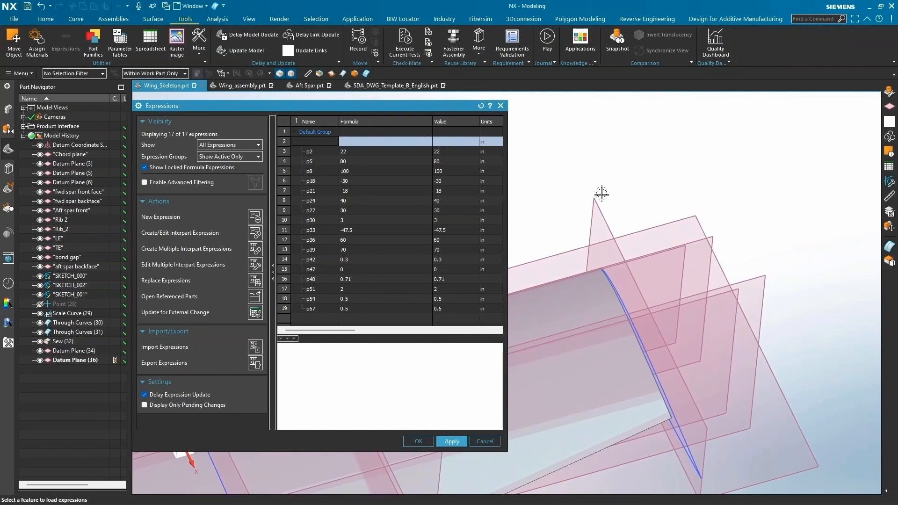
left_click(602, 211)
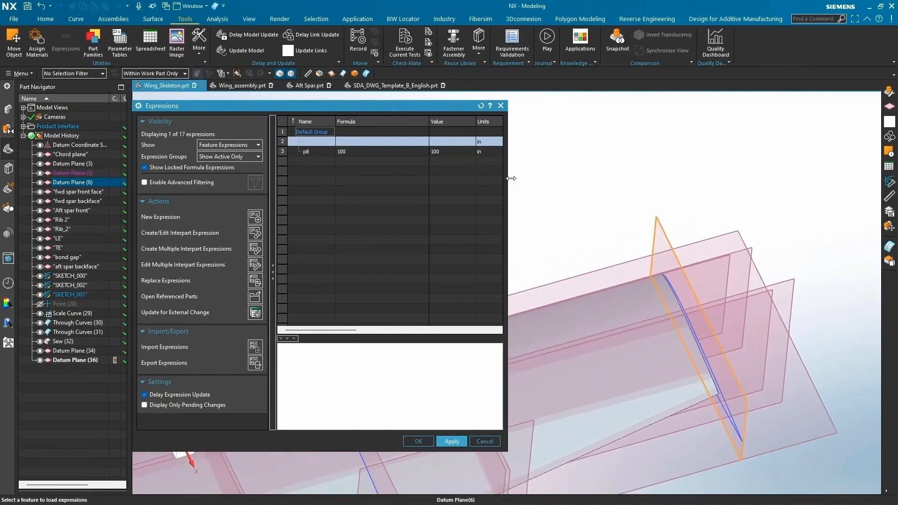
- Set the formula of the Rib_2 plane's offset expression p27 to p8/2, half the wing tip plane's offset
scroll(592, 276, "up", 4)
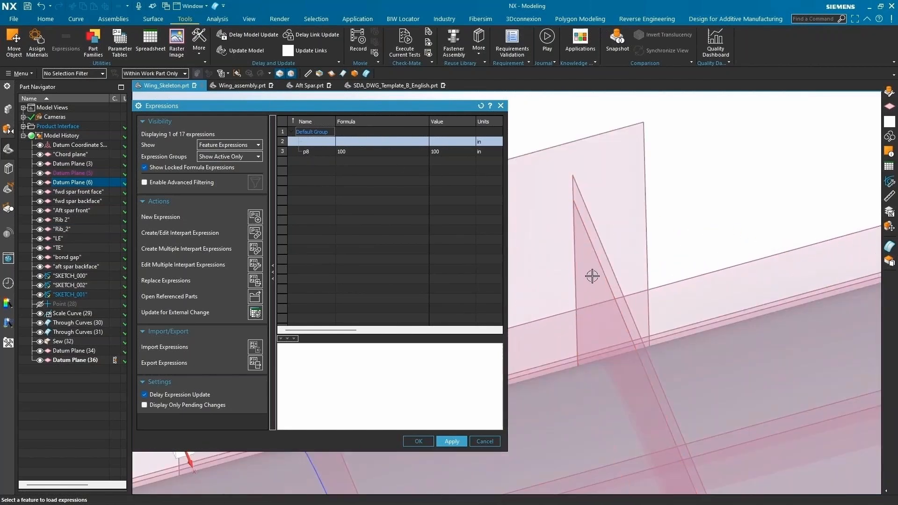
left_click(588, 256)
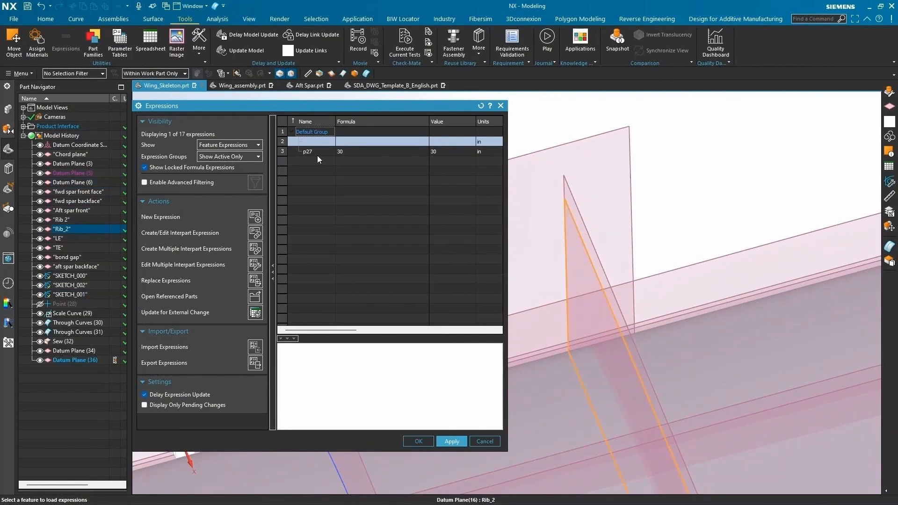
left_click(350, 151)
double_click(350, 151)
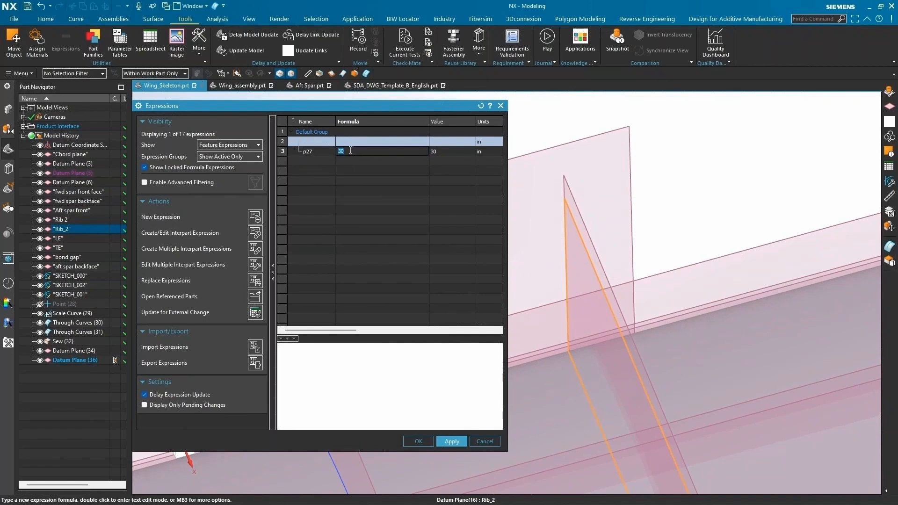
type("p")
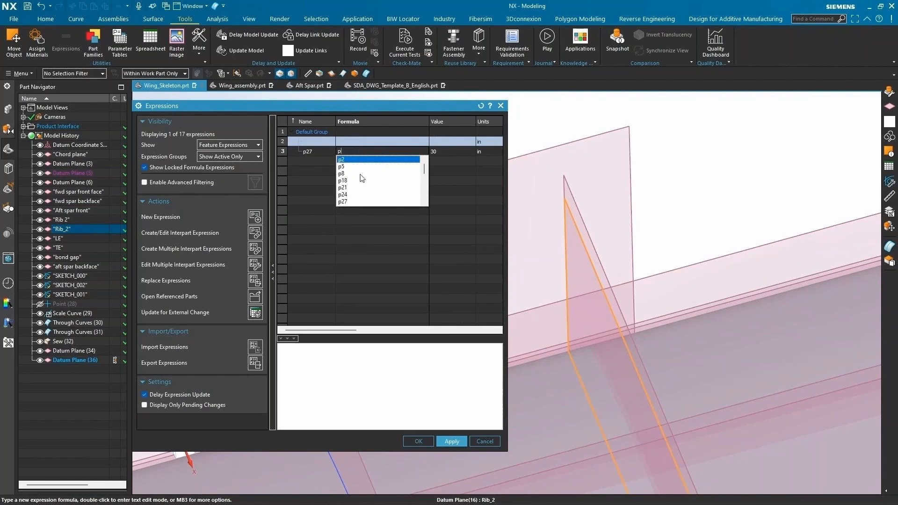
scroll(361, 177, "down", 2)
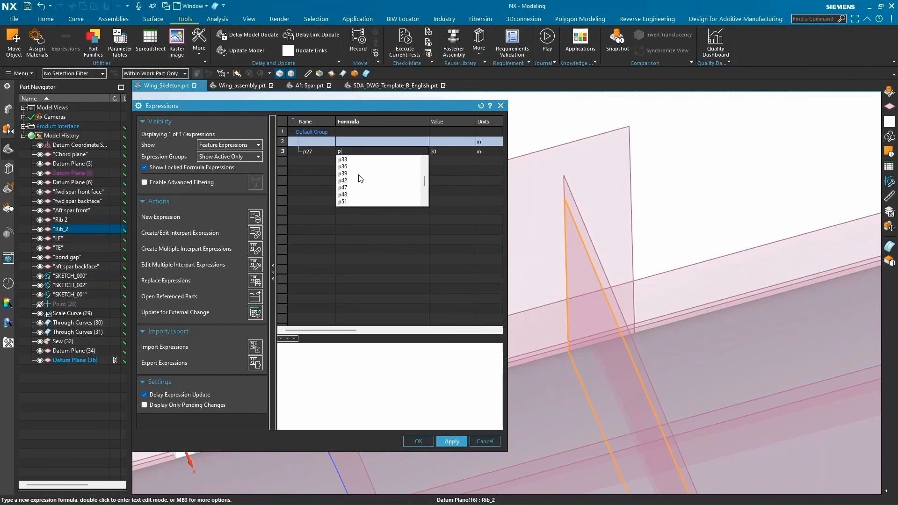
scroll(361, 178, "up", 4)
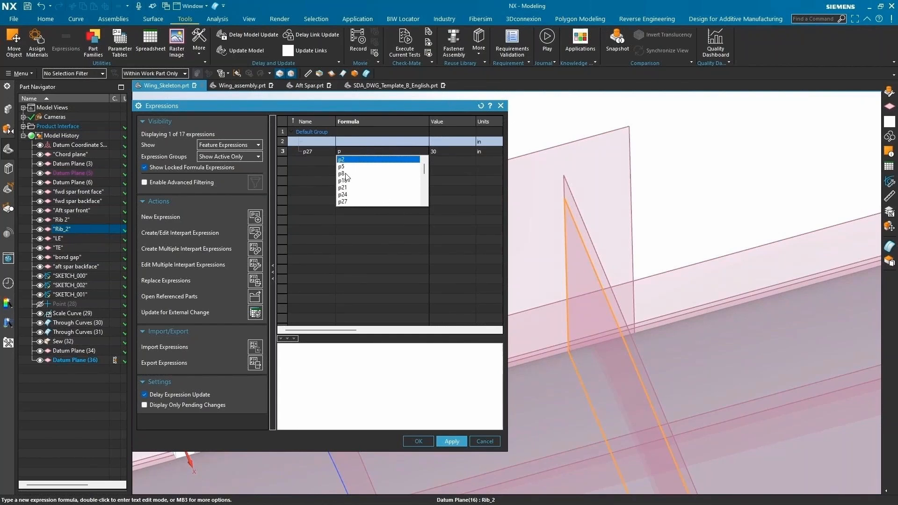
left_click(345, 174)
type("/2")
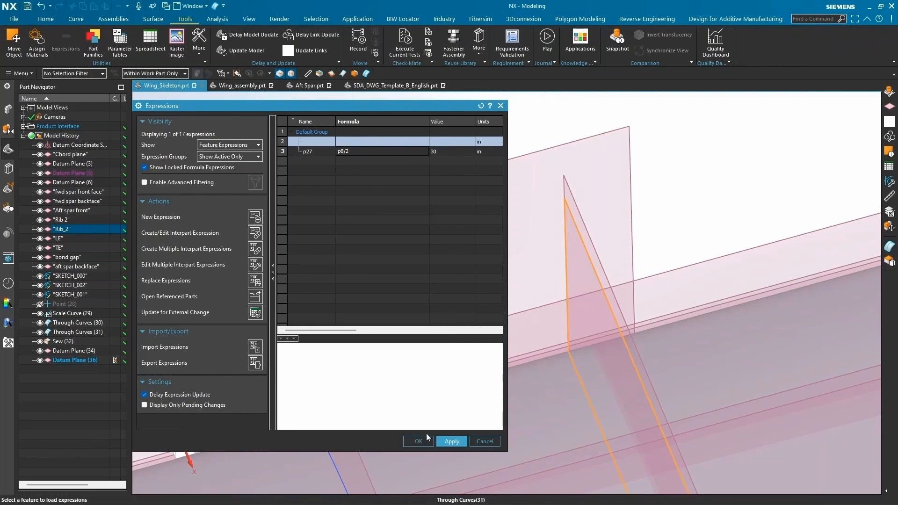
key("Return")
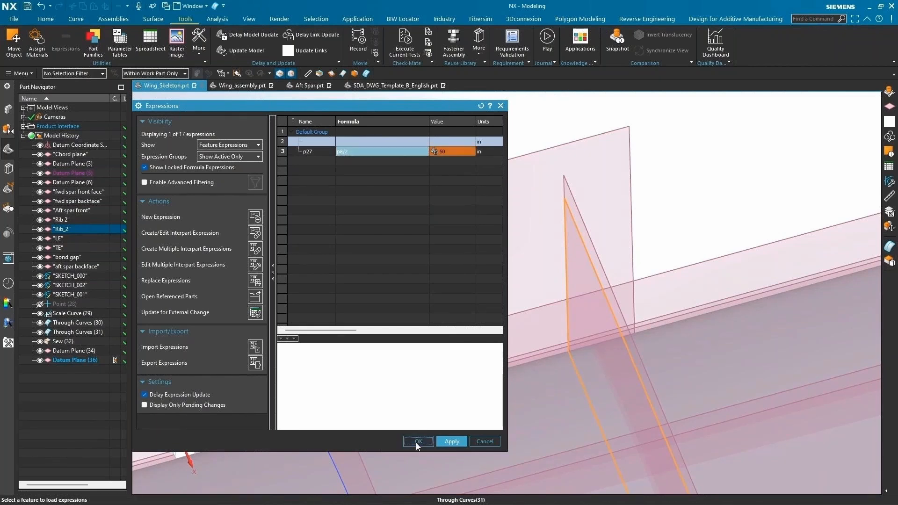
left_click(417, 441)
key("ctrl+f")
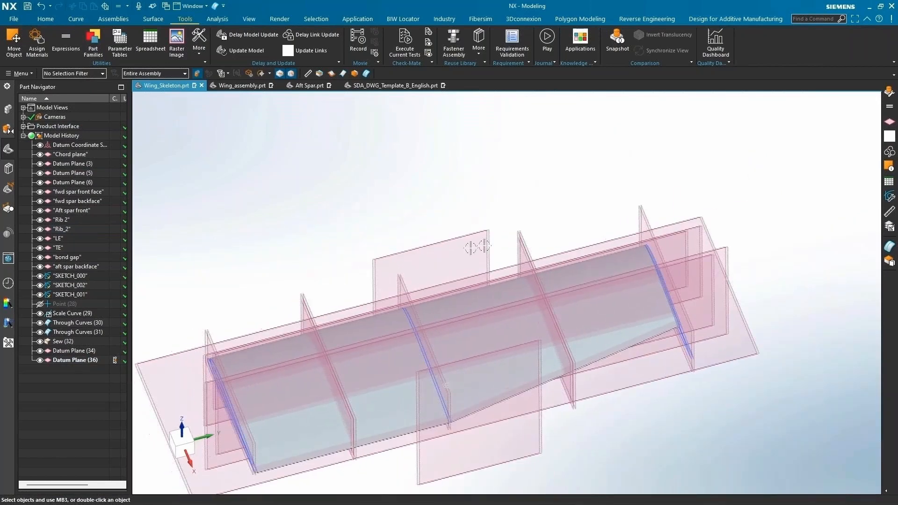
- Switch to Wing_assembly.prt and check the rib positions along the wing and at the leading-edge cutout
left_click(242, 86)
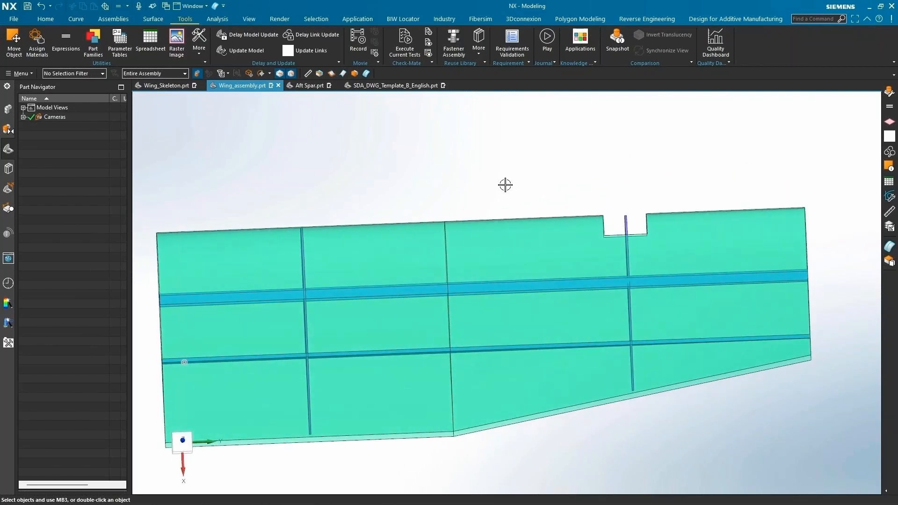
left_click(486, 190)
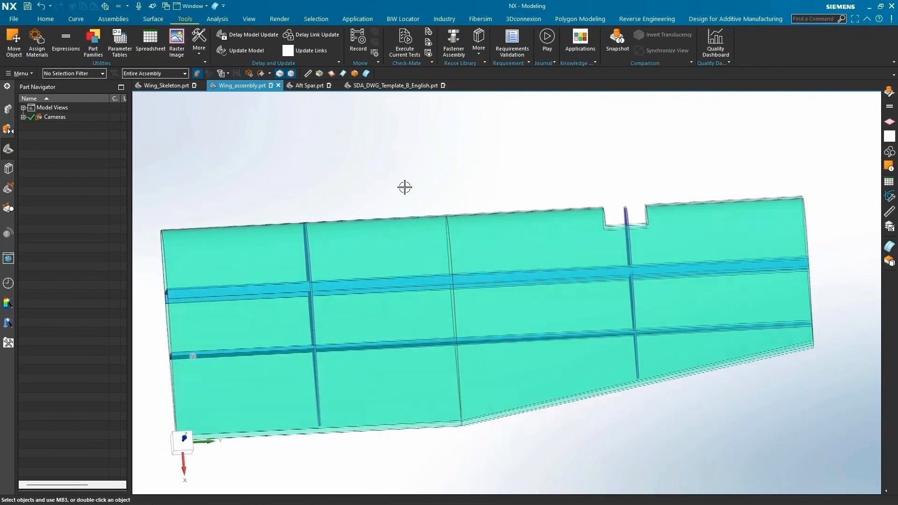
left_click(404, 186)
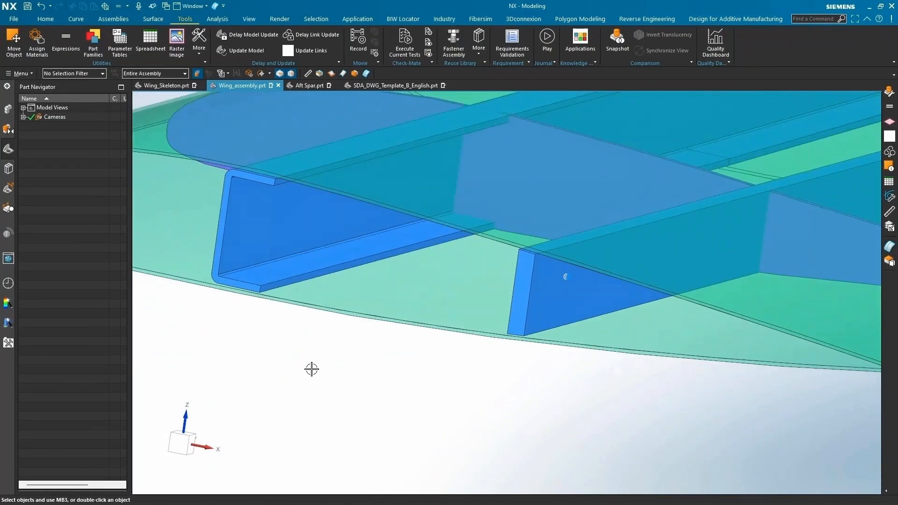
- Examine the inboard ends of the forward and aft spars and how they fit against the wing skin
left_click(277, 263)
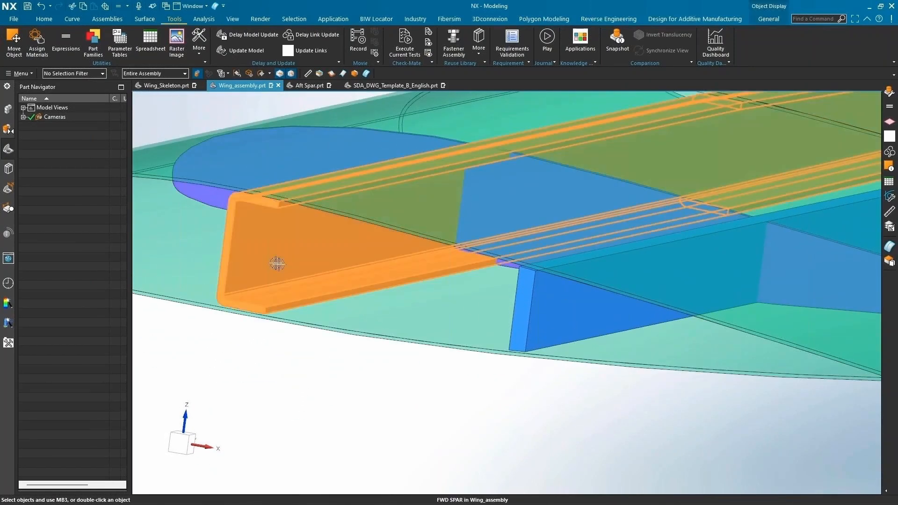
left_click(526, 350)
key("Escape")
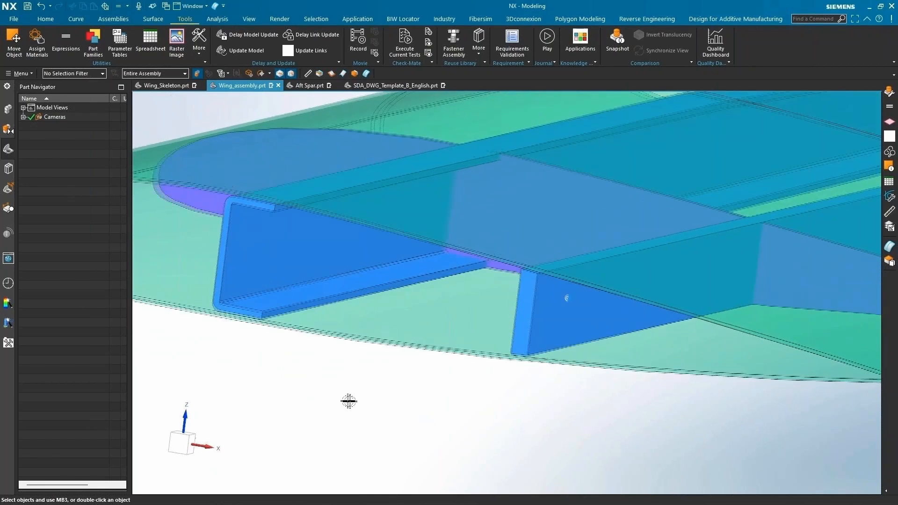
middle_click_drag(465, 368, 441, 401)
scroll(556, 300, "up", 4)
scroll(581, 257, "down", 4)
scroll(447, 332, "down", 1)
middle_click_drag(448, 332, 435, 332)
scroll(435, 332, "down", 2)
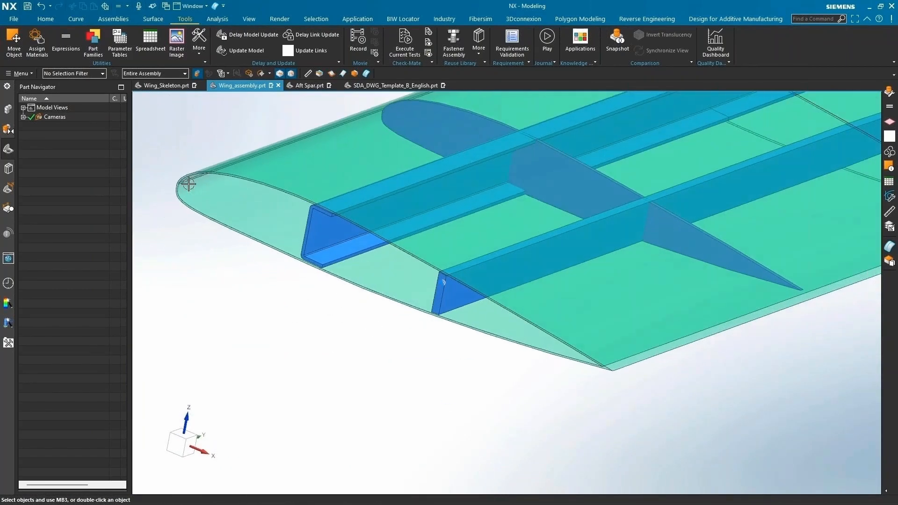
- Return to Wing_Skeleton.prt and create an expression named bondgap with the formula 0.35 in inches
left_click(166, 85)
middle_click_drag(238, 155, 284, 170)
left_click(284, 170)
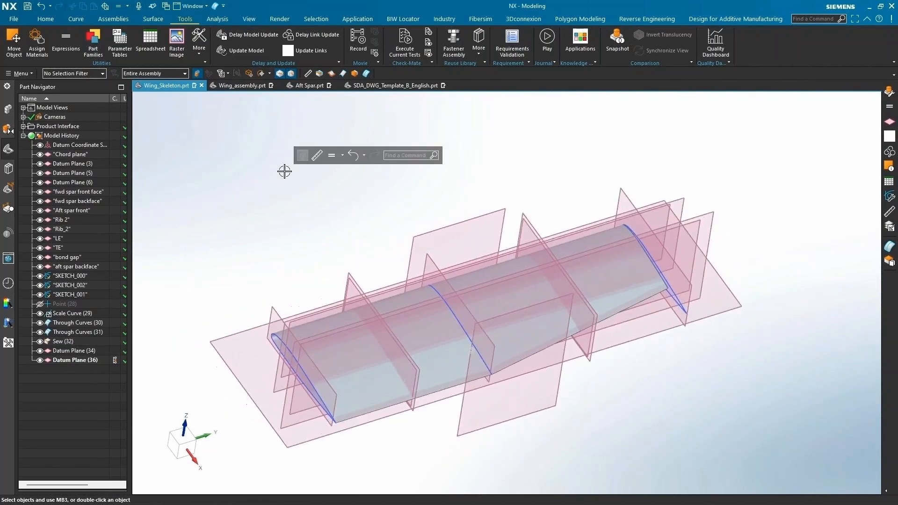
left_click(65, 40)
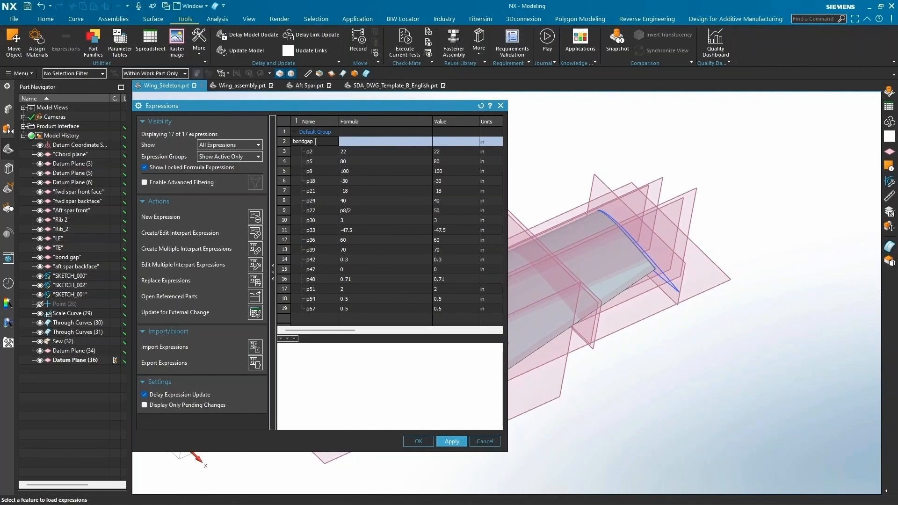
left_click(360, 141)
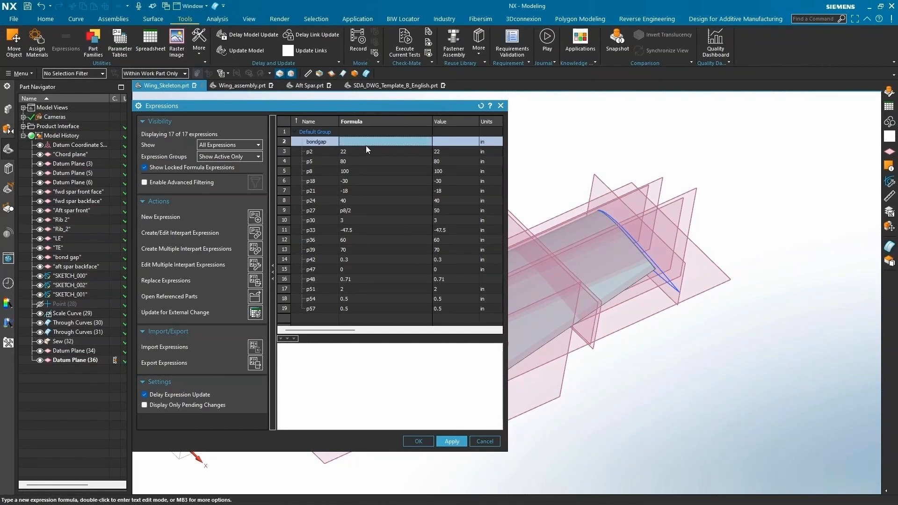
type("0")
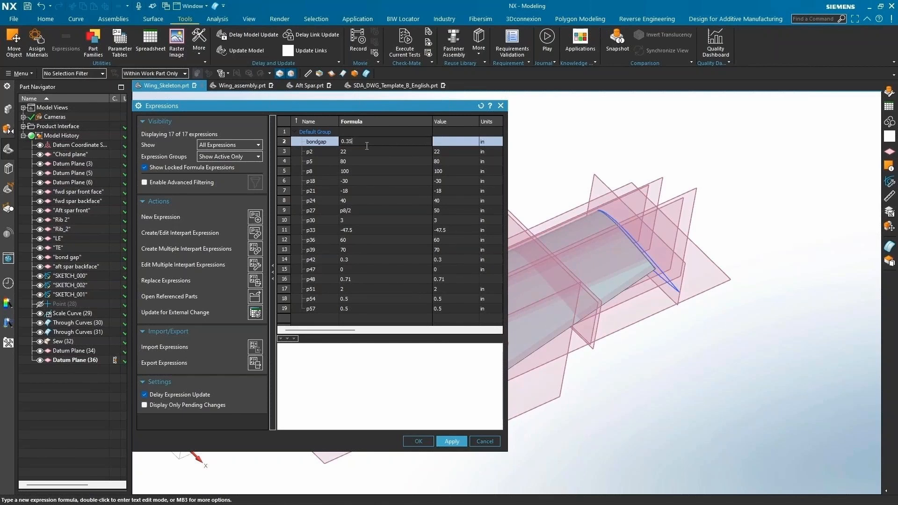
type(".35")
key("Return")
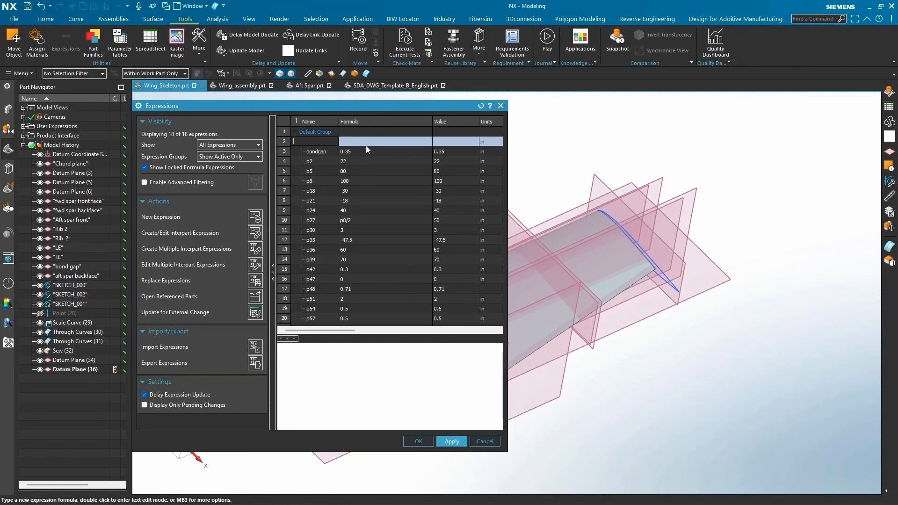
left_click(419, 442)
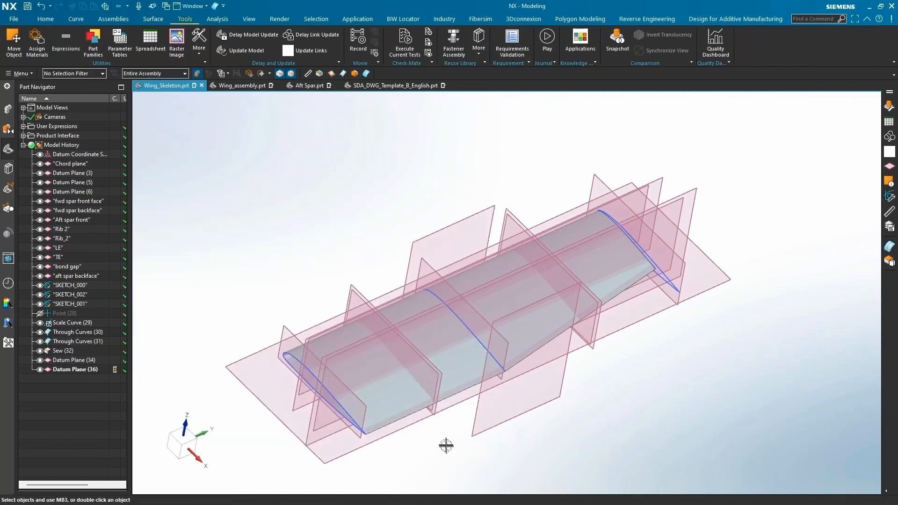
- Switch to Wing_assembly.prt and open the aft spar part in its own window
left_click(229, 86)
middle_click_drag(382, 423, 418, 332)
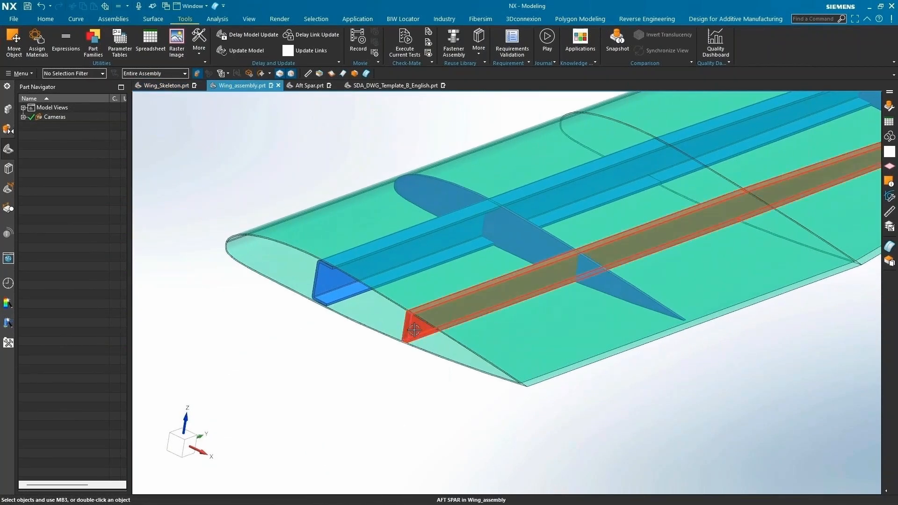
right_click(419, 330)
left_click(453, 344)
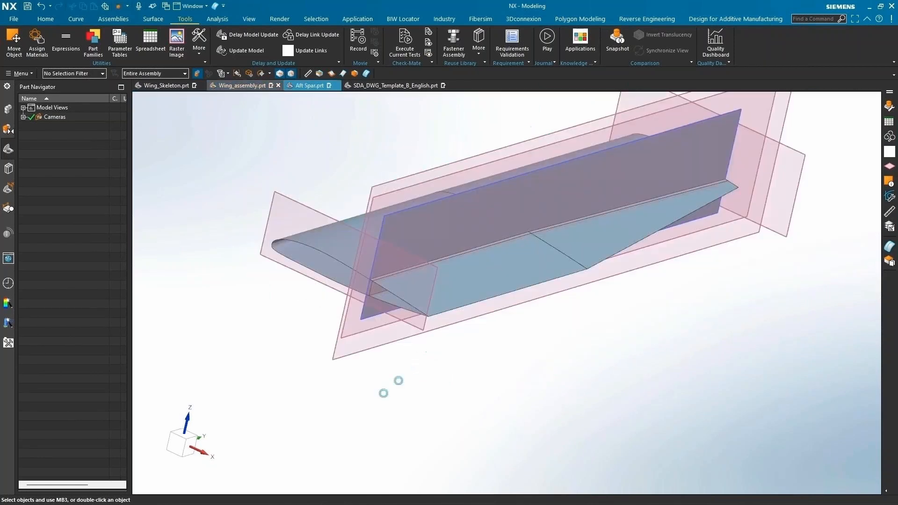
middle_click_drag(417, 389, 239, 302)
scroll(348, 313, "up", 3)
scroll(348, 313, "up", 3)
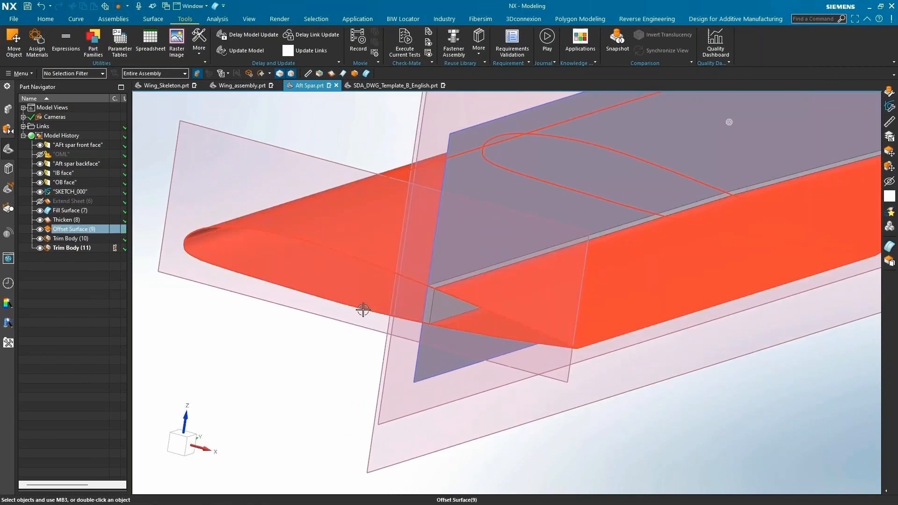
- Edit the aft spar's Offset Surface feature and link its offset to the bondgap expression in Wing_Skeleton.prt
double_click(86, 229)
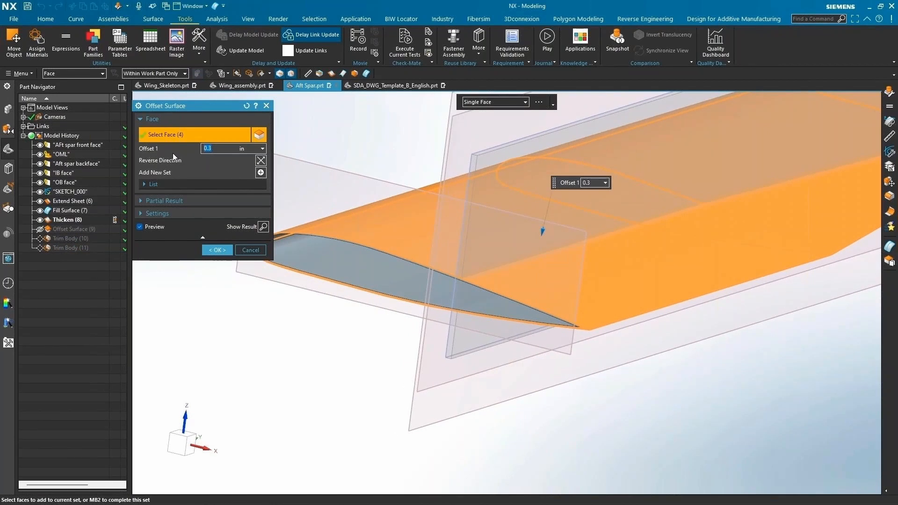
left_click(262, 150)
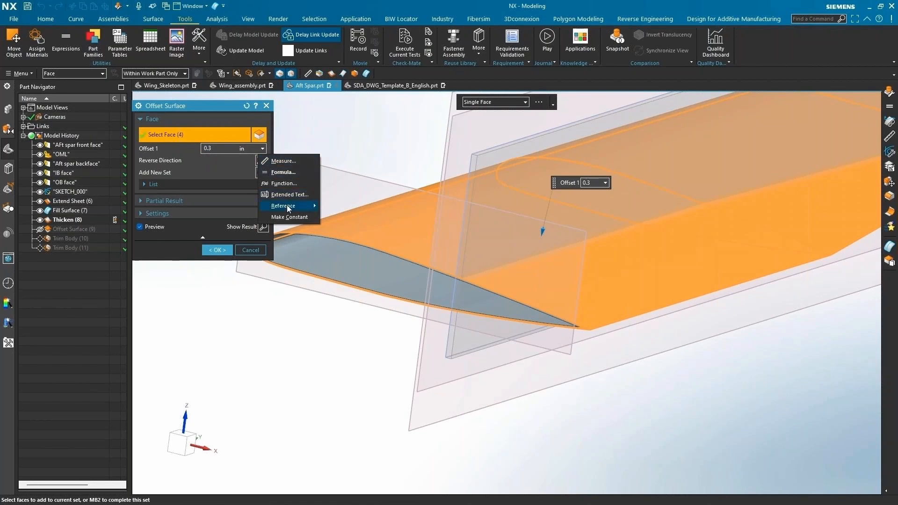
mouse_move(288, 210)
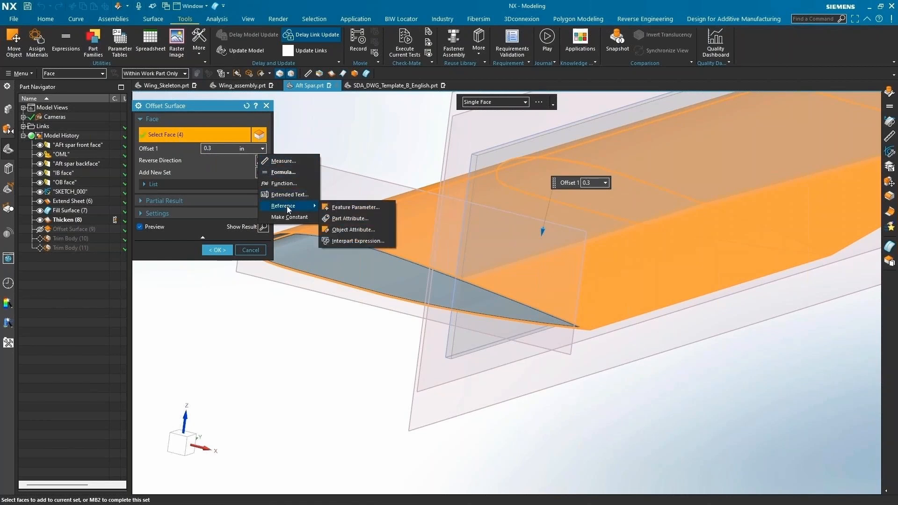
left_click(344, 242)
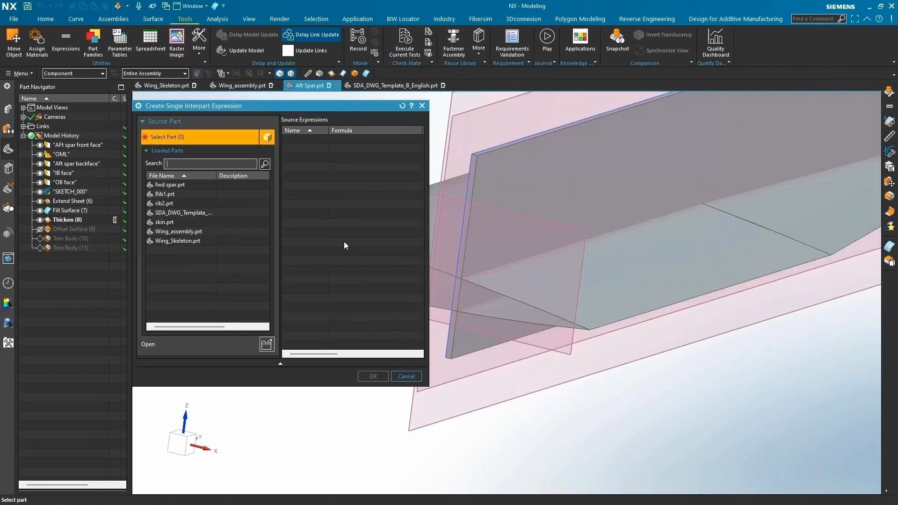
left_click(179, 241)
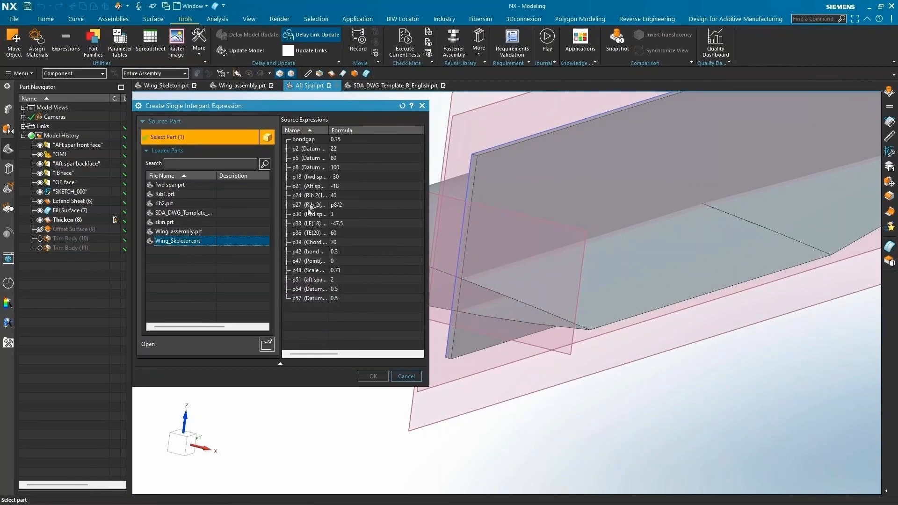
left_click(312, 140)
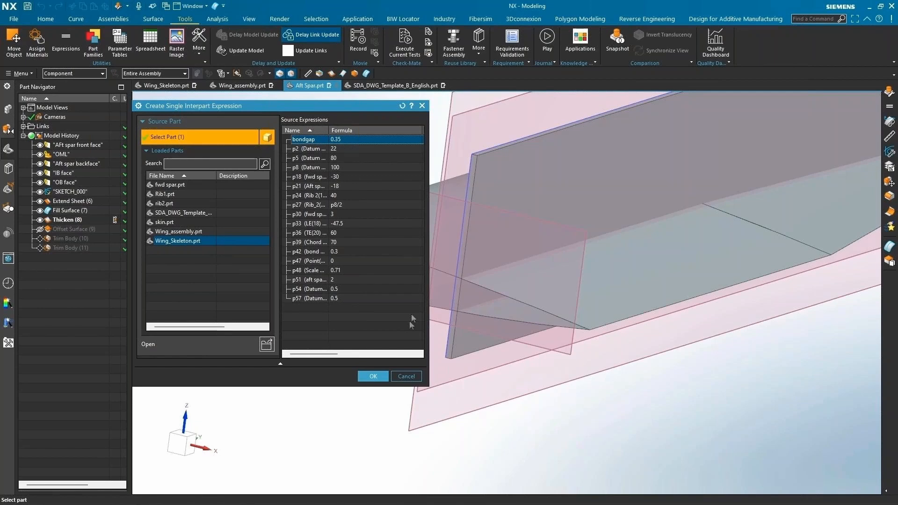
left_click(373, 377)
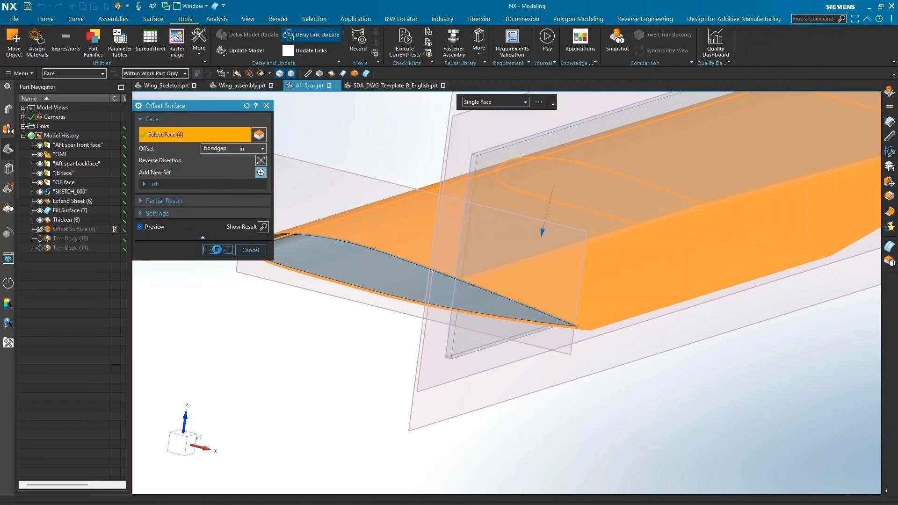
left_click(217, 250)
- Switch to Wing_assembly.prt and examine the aft spar's fit against the skin and the ribs along the wing
middle_click_drag(254, 296, 304, 178)
left_click(241, 85)
middle_click_drag(430, 409, 501, 281)
scroll(445, 313, "up", 4)
middle_click_drag(570, 441, 539, 441)
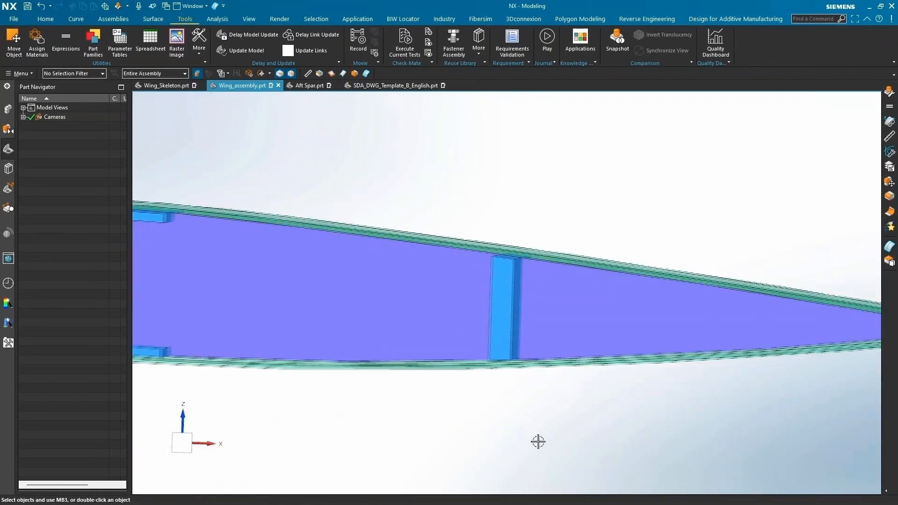
scroll(538, 441, "down", 3)
scroll(525, 435, "down", 3)
middle_click_drag(397, 367, 411, 412)
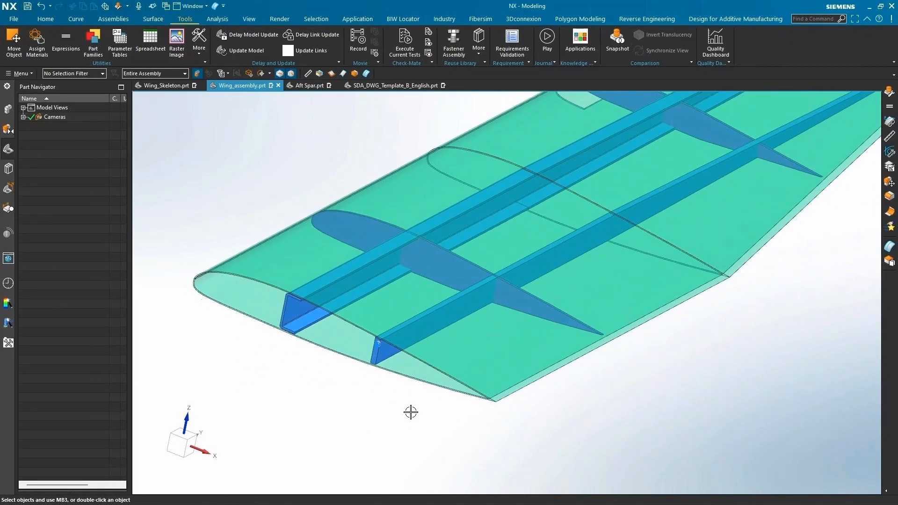
left_click(354, 423)
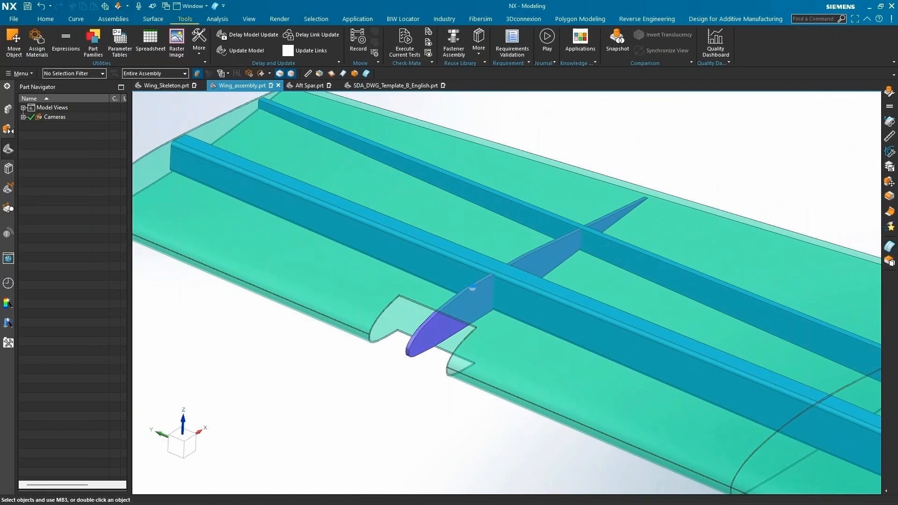
- Replace the skin component's reference set with Entire Part in the wing assembly
left_click(9, 111)
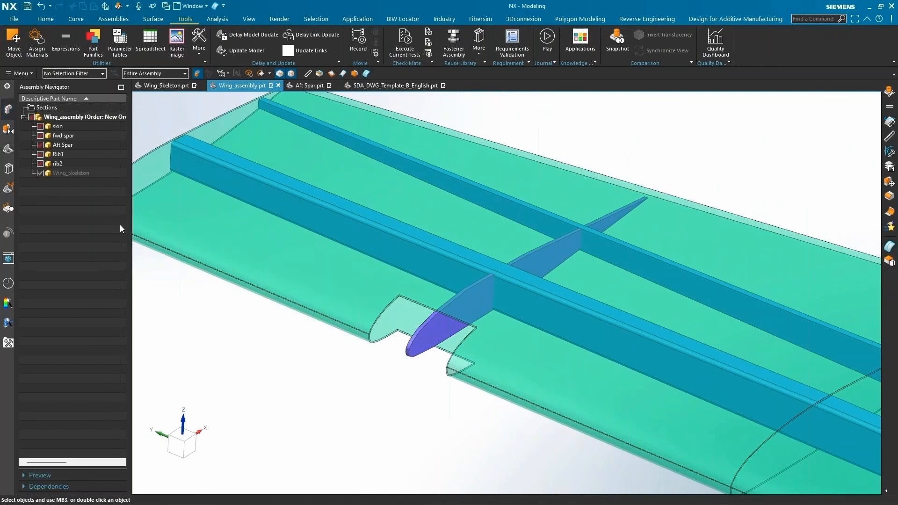
left_click(113, 19)
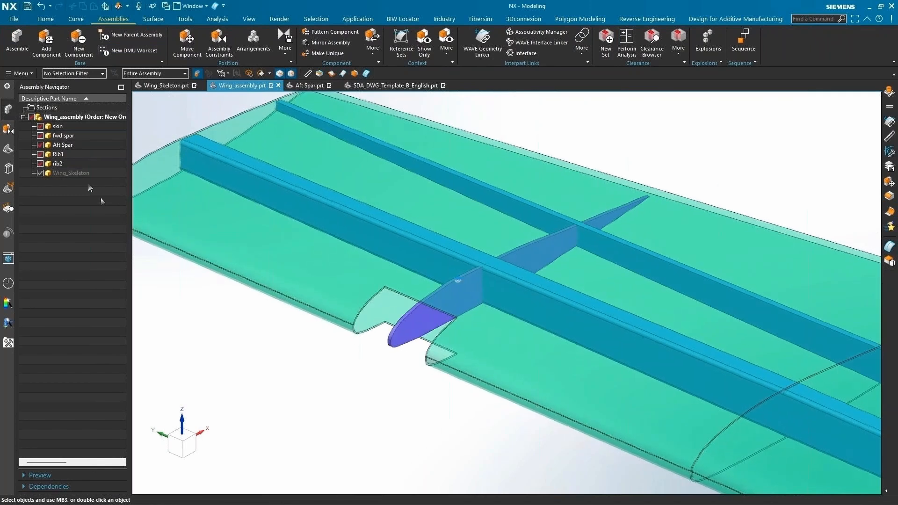
left_click(58, 127)
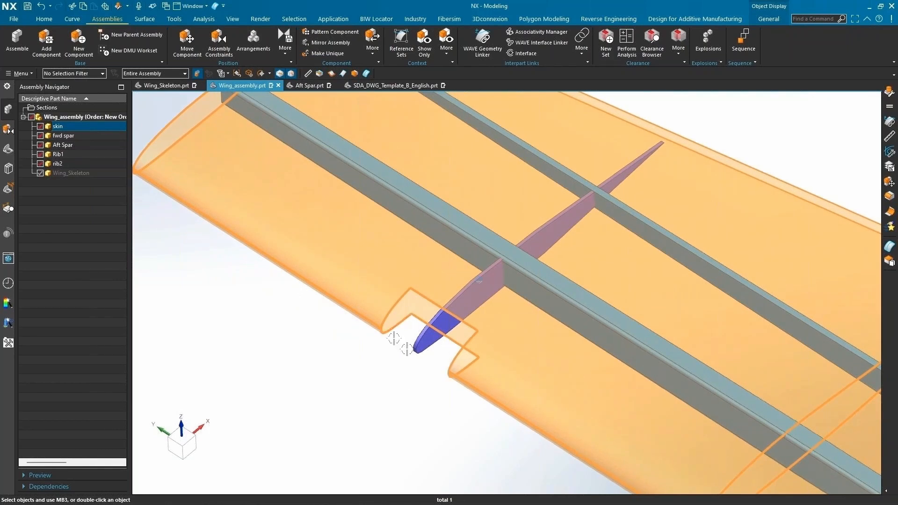
right_click(67, 129)
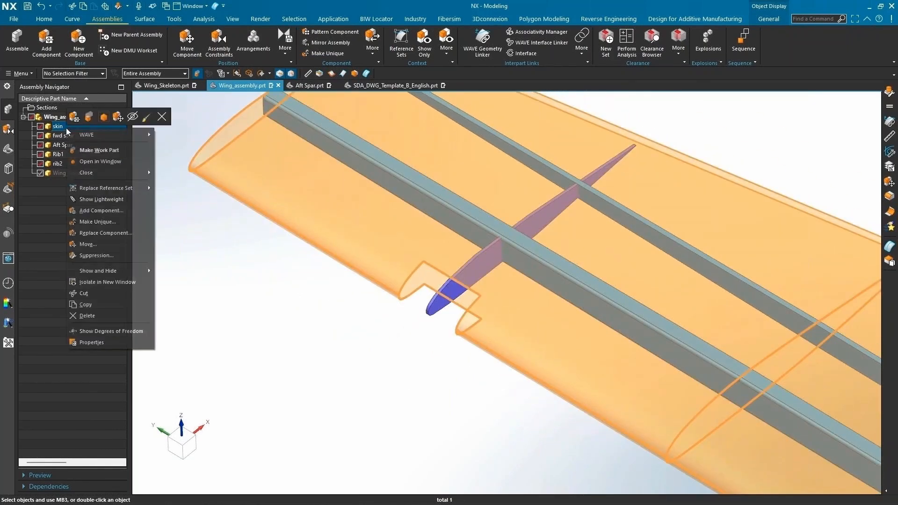
mouse_move(135, 192)
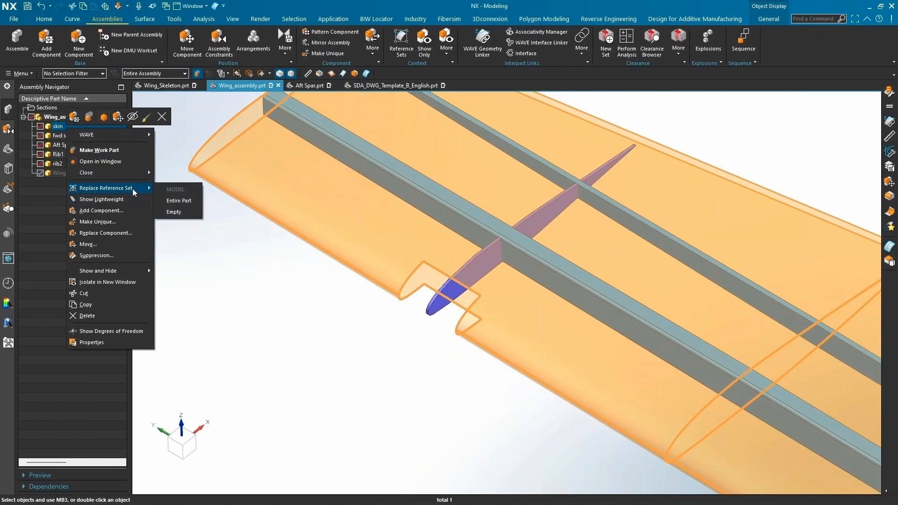
left_click(179, 201)
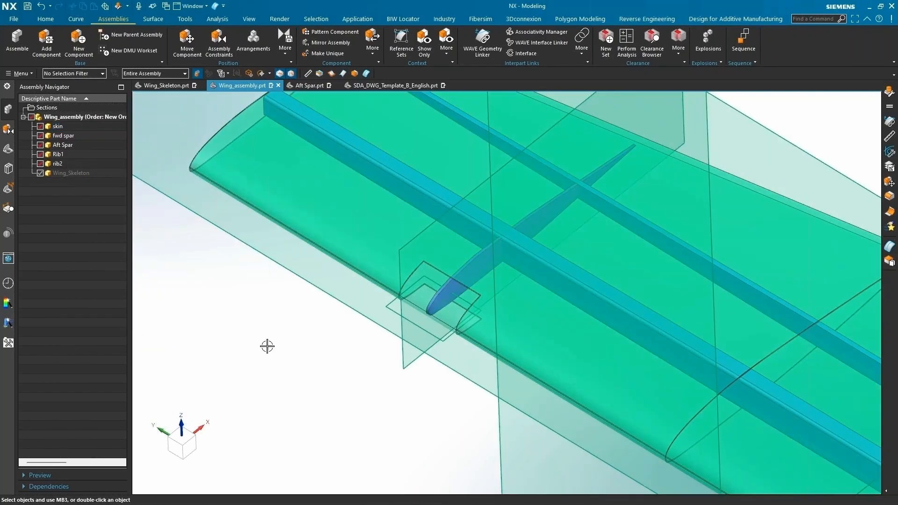
- Make rib2 the work part within Wing_assembly and display its feature history
middle_click_drag(276, 347, 316, 334)
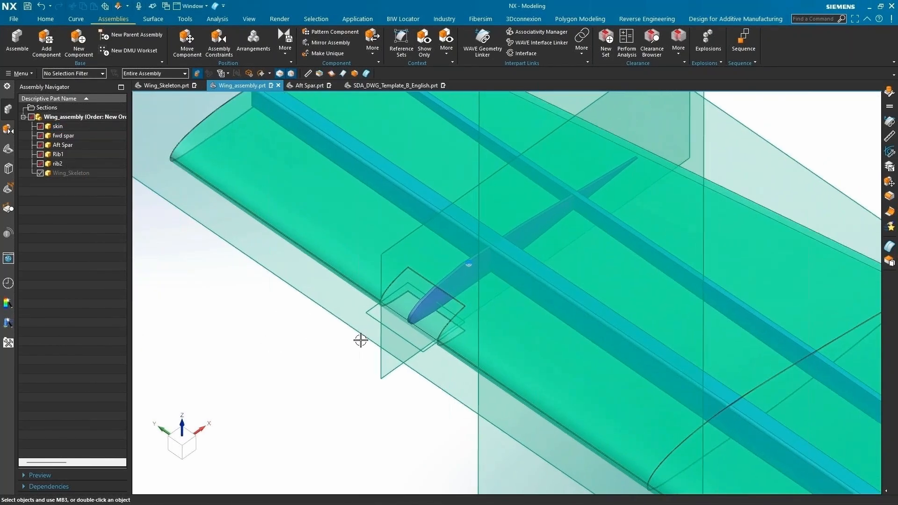
scroll(373, 340, "up", 3)
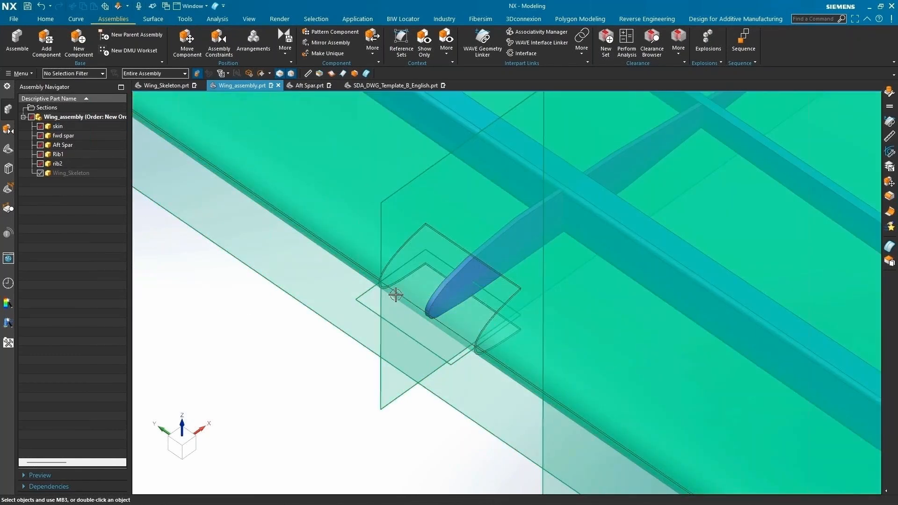
double_click(65, 166)
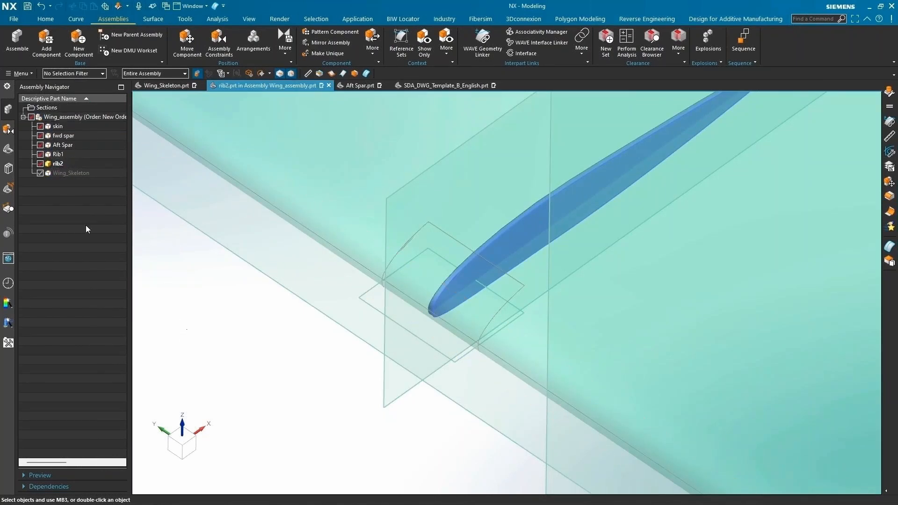
left_click(7, 153)
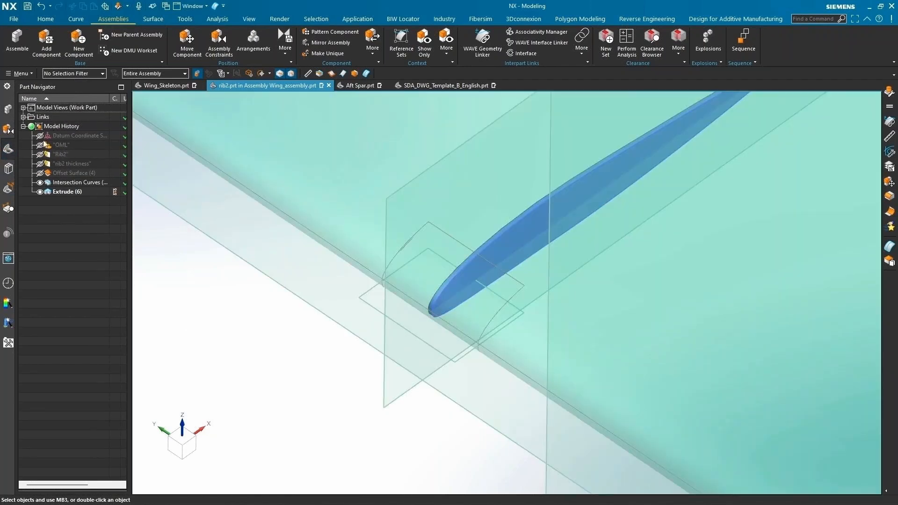
- Open rib2 in its own window, view its feature history, and return to rib2 in the assembly context
left_click(7, 109)
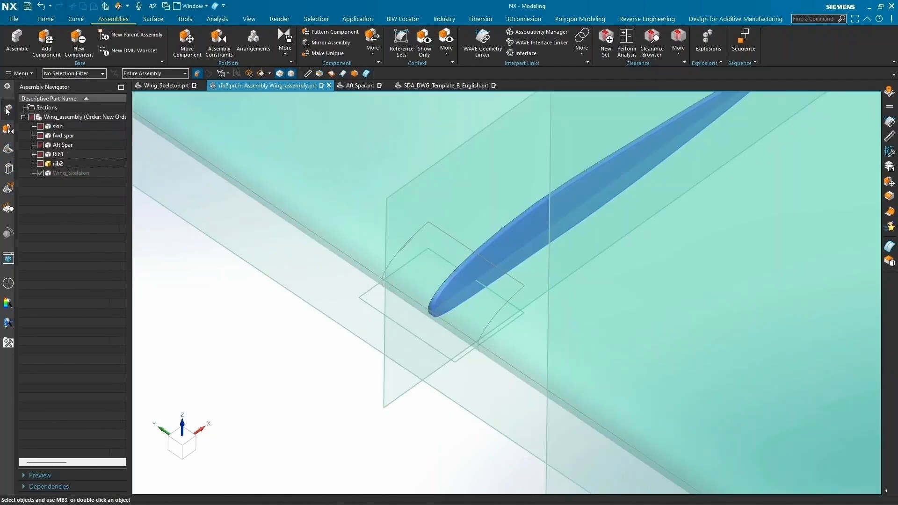
right_click(69, 164)
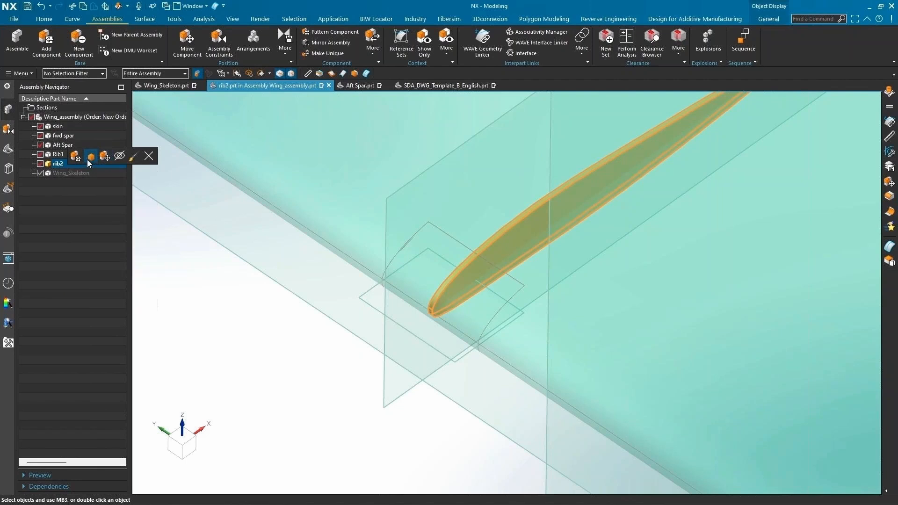
left_click(89, 159)
left_click(11, 149)
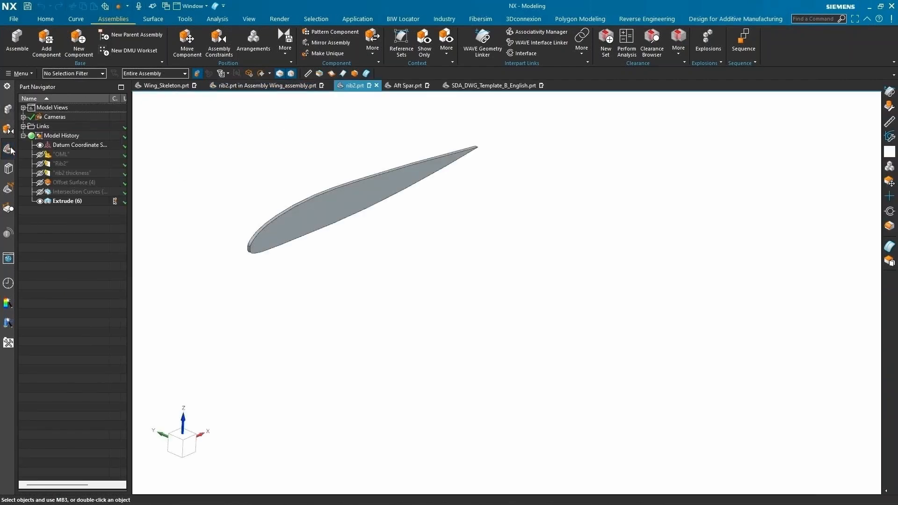
left_click(268, 87)
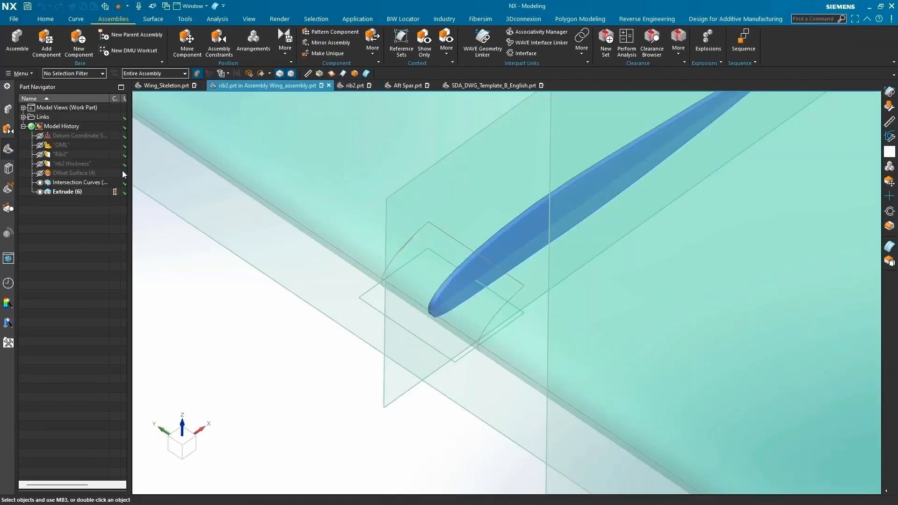
- Use the WAVE Geometry Linker to link the skin's cutout sketch SKETCH_001 into rib2
scroll(287, 311, "down", 1)
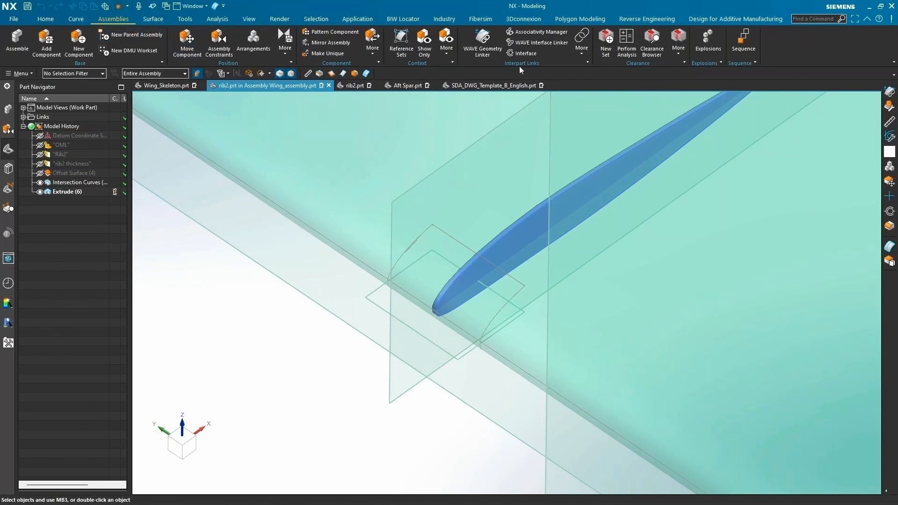
left_click(485, 40)
left_click(374, 301)
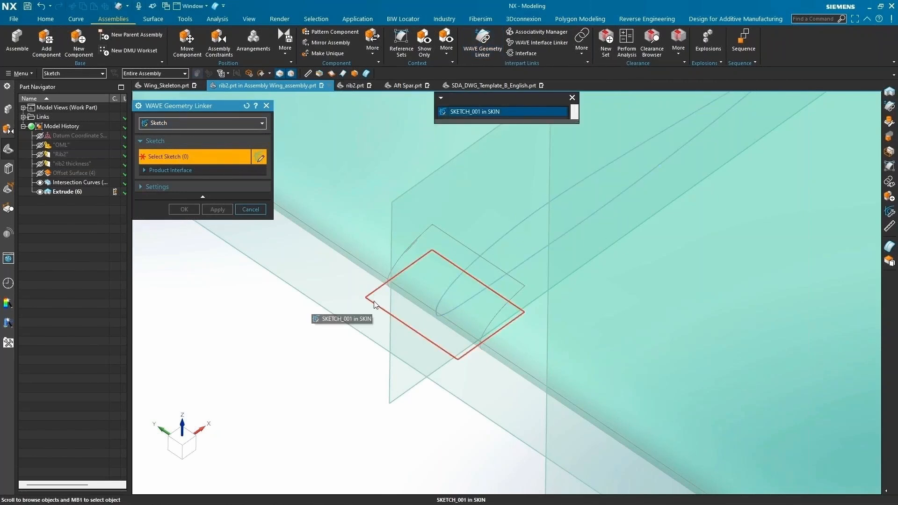
left_click(475, 112)
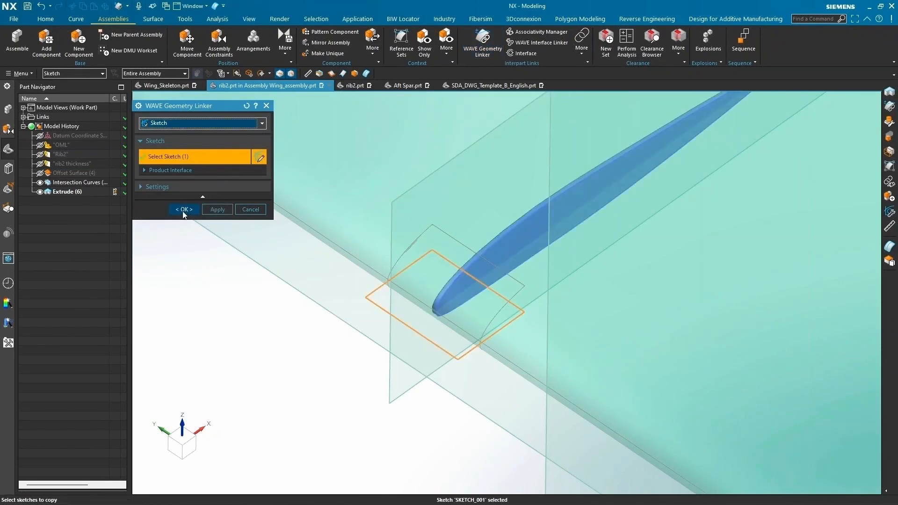
left_click(183, 210)
- Select the linked SKETCH_001 and inspect it around the rib's nose in the rib2.prt window
left_click(70, 202)
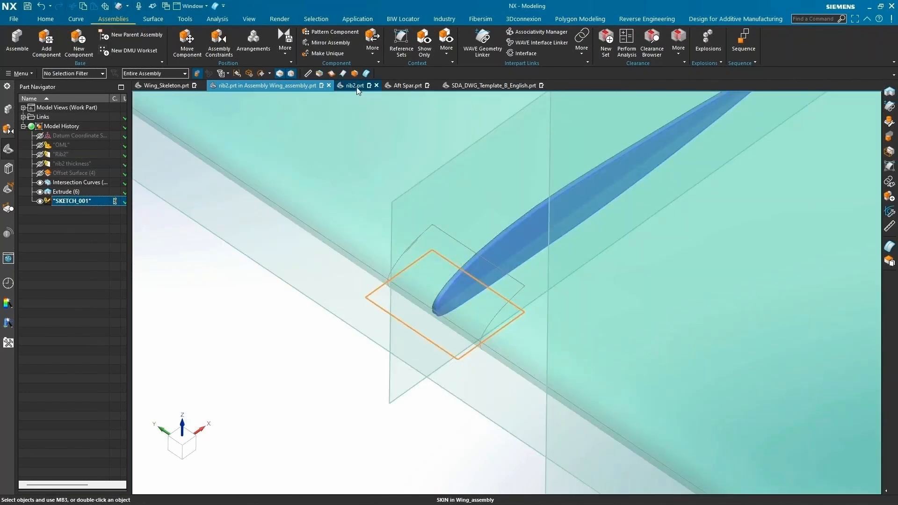
left_click(356, 86)
middle_click_drag(196, 192, 354, 335)
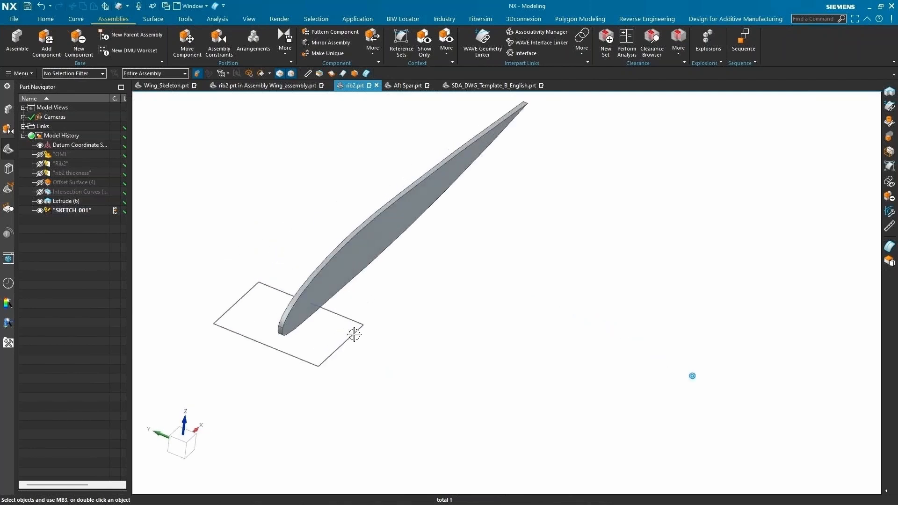
scroll(354, 335, "up", 3)
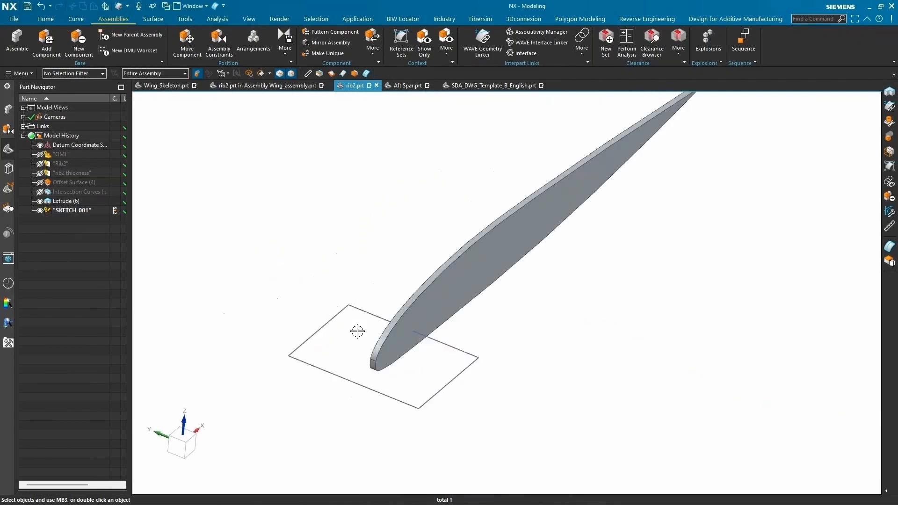
- Return to rib2 in the assembly and extrude the linked sketch from -20 to 20 in, subtracting it from the rib
left_click(298, 88)
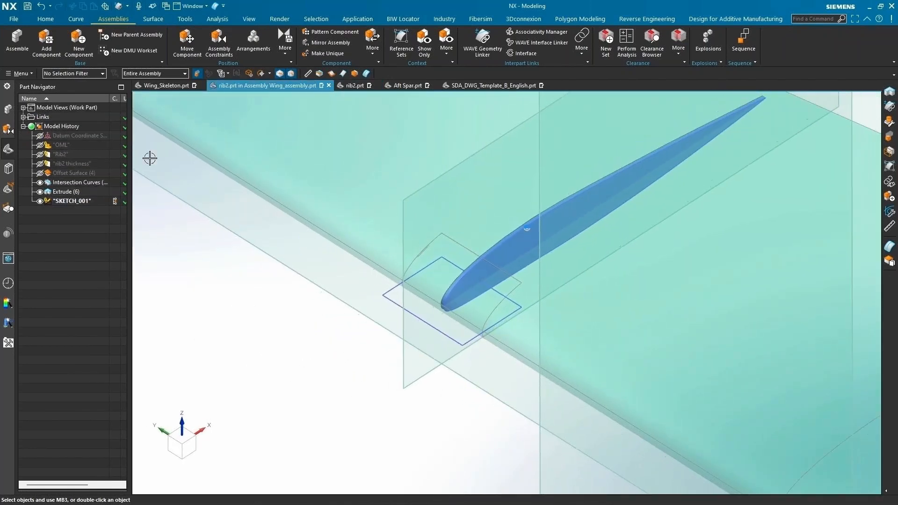
left_click(48, 20)
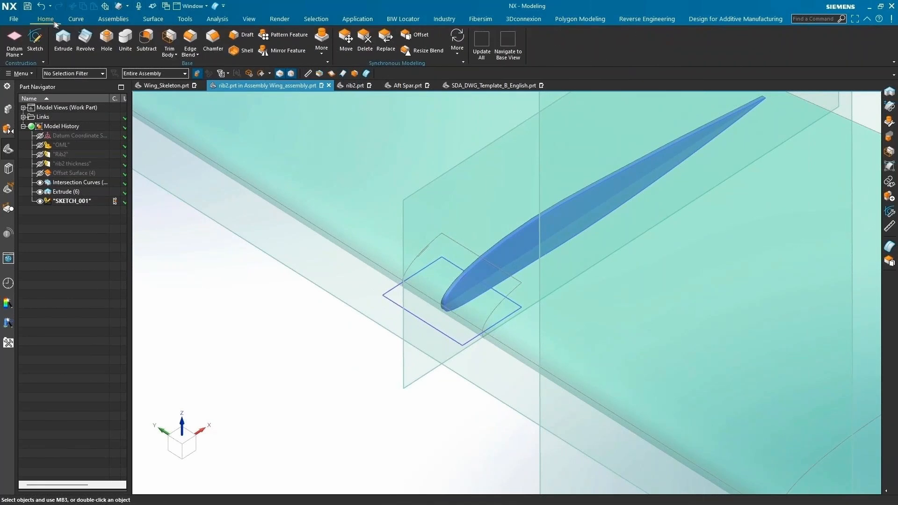
left_click(68, 54)
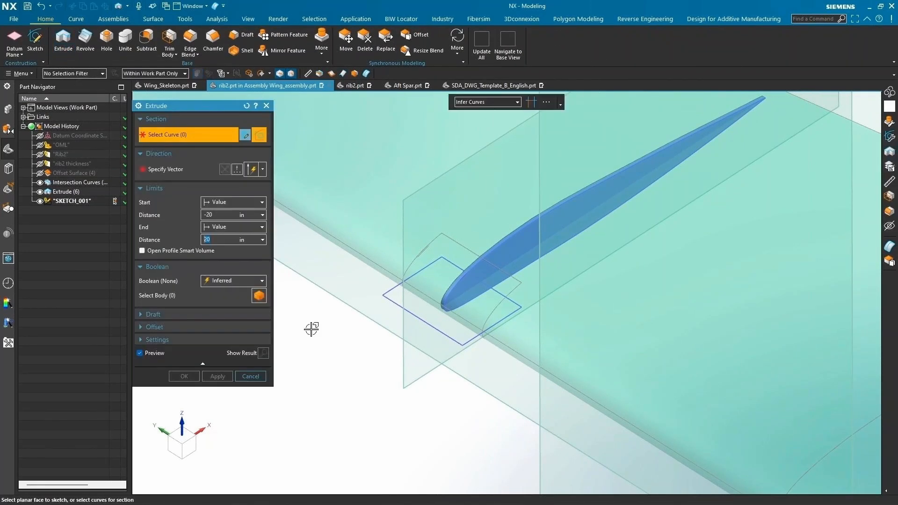
left_click(413, 312)
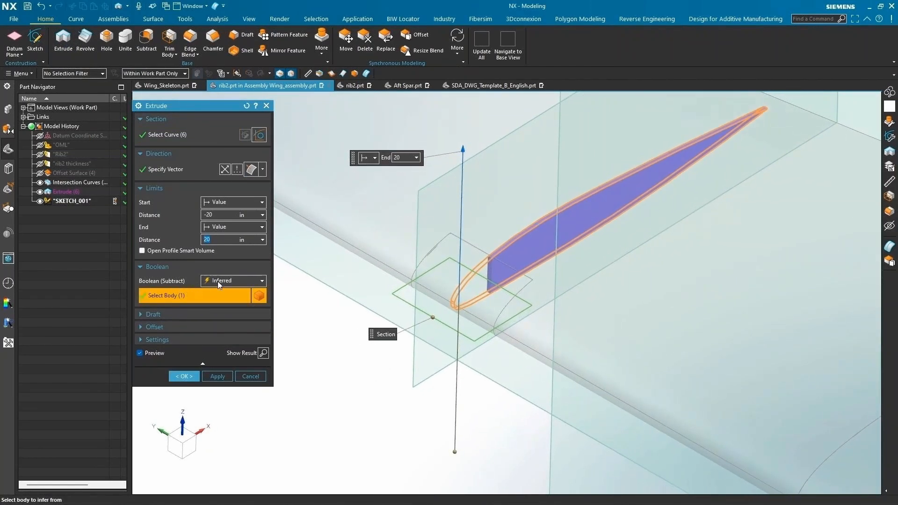
left_click(185, 376)
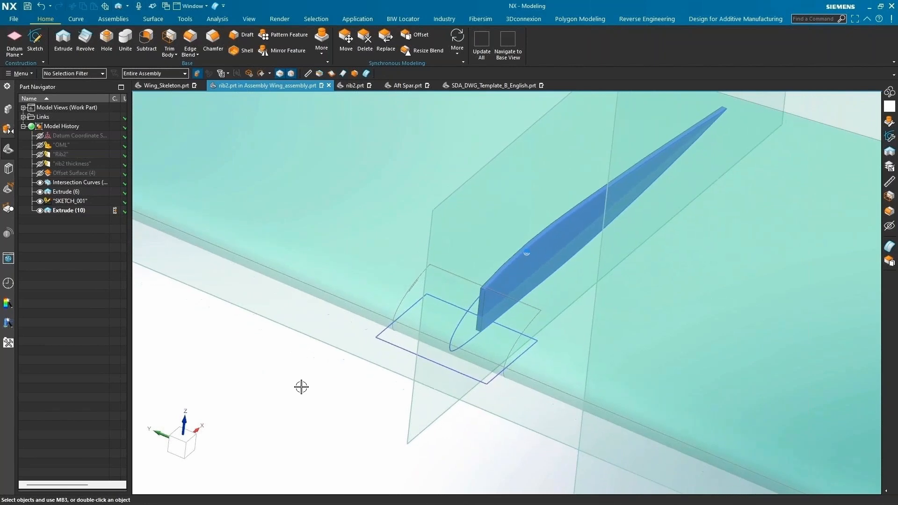
- Make Wing_assembly the work part and replace the skin's reference set with MODEL, fitting the whole wing in view
left_click(8, 111)
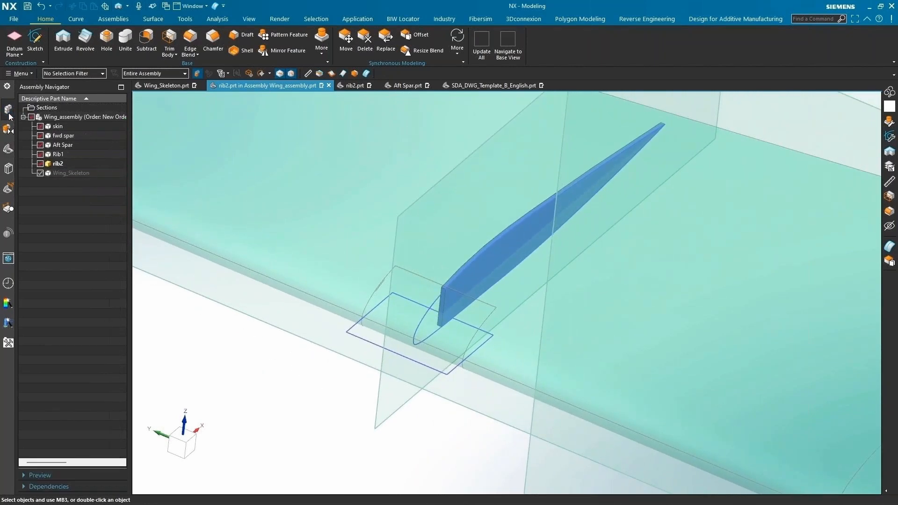
double_click(81, 118)
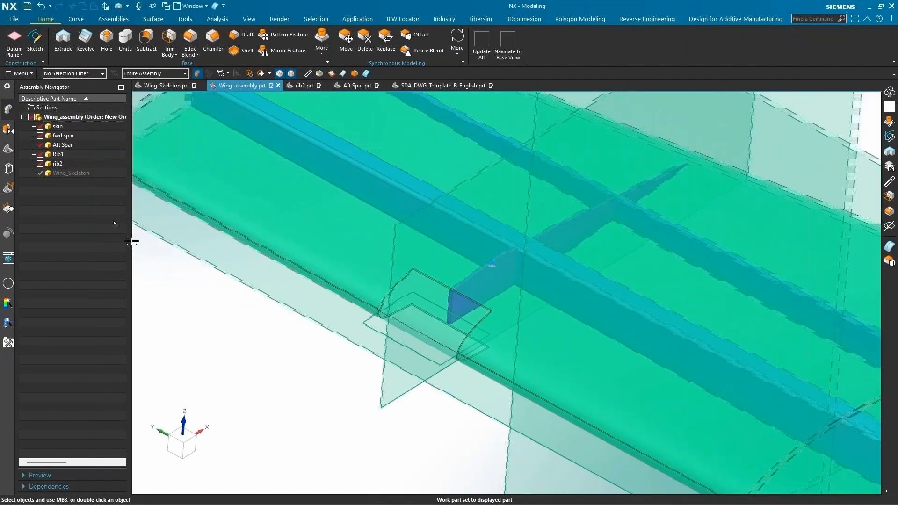
right_click(71, 128)
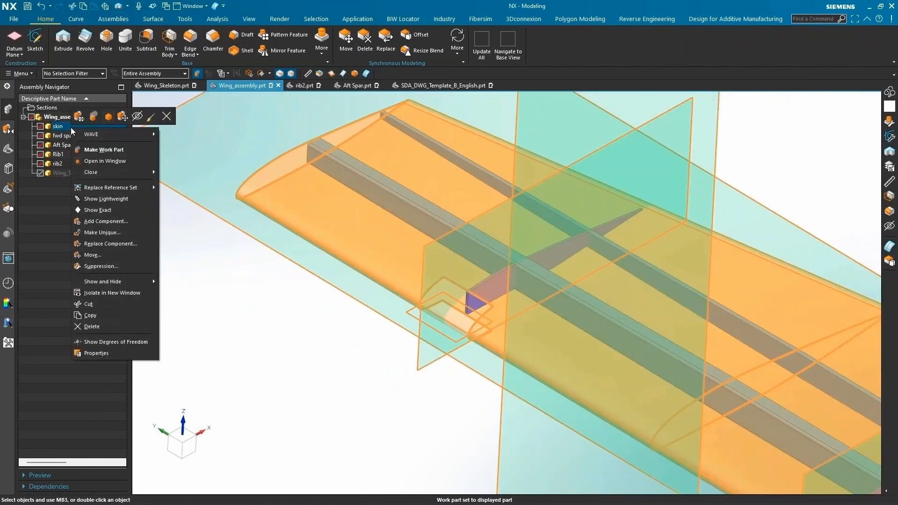
mouse_move(137, 187)
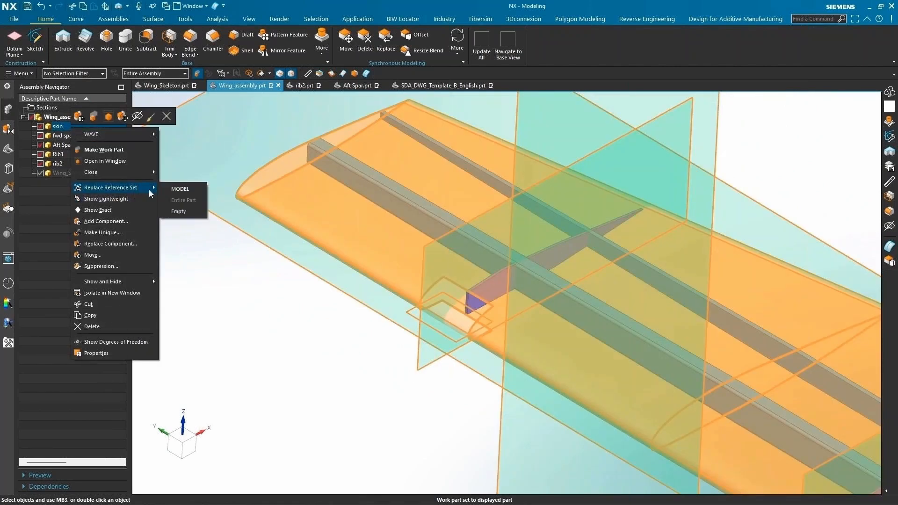
left_click(184, 188)
key("ctrl+f")
middle_click_drag(337, 341, 353, 287)
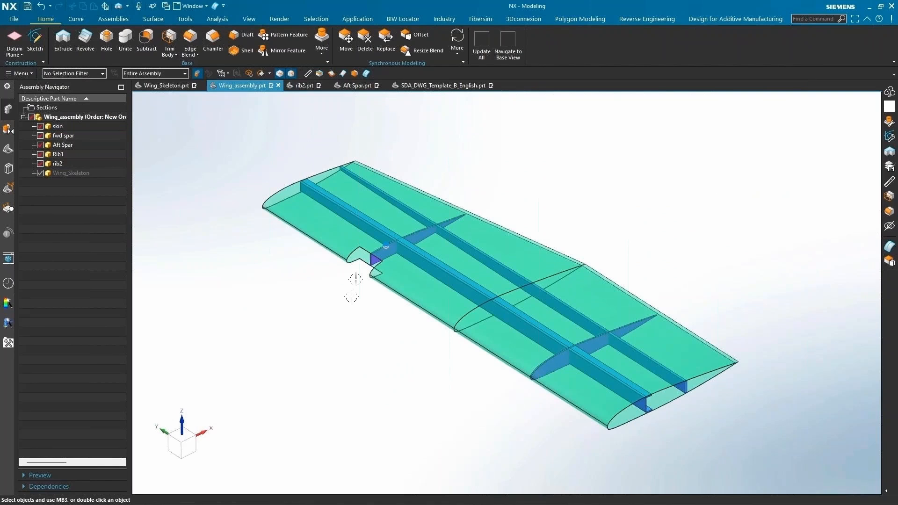
- Examine the leading-edge cutout in the skin and the trimmed nose of rib2 in the assembly
scroll(361, 257, "up", 6)
middle_click_drag(413, 250, 440, 317)
middle_click_drag(195, 318, 185, 361)
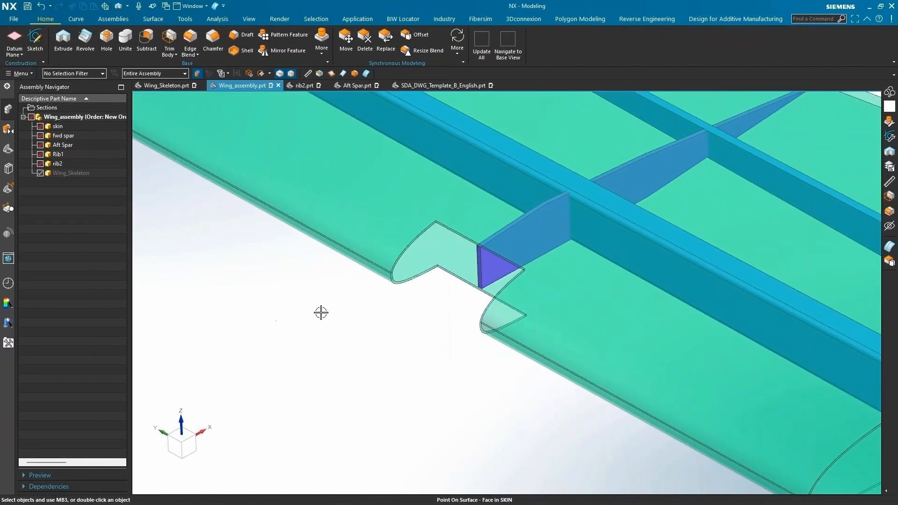
middle_click_drag(321, 313, 313, 341)
scroll(313, 340, "down", 2)
scroll(315, 341, "down", 1)
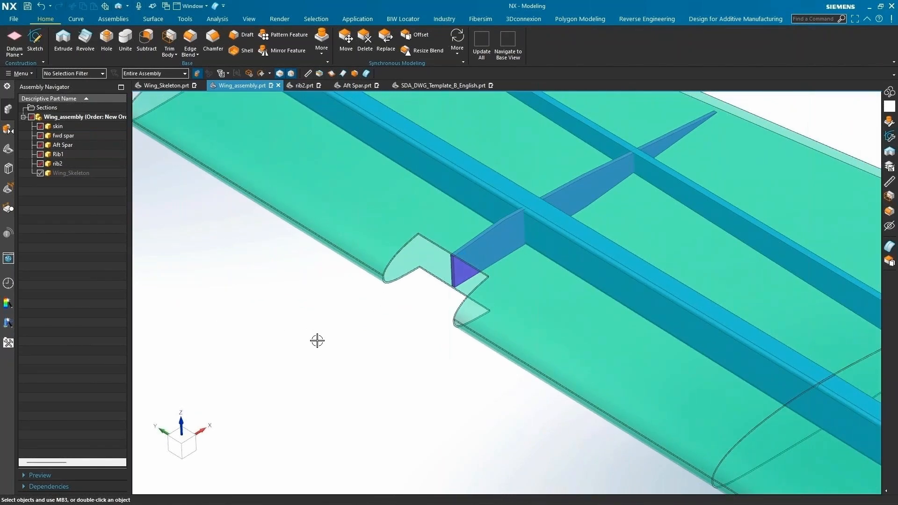
middle_click_drag(317, 340, 323, 338)
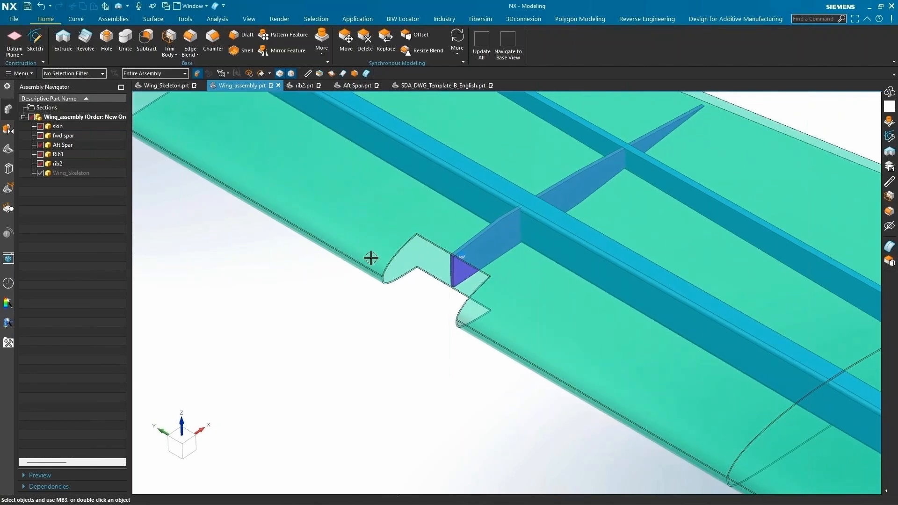
scroll(361, 329, "down", 1)
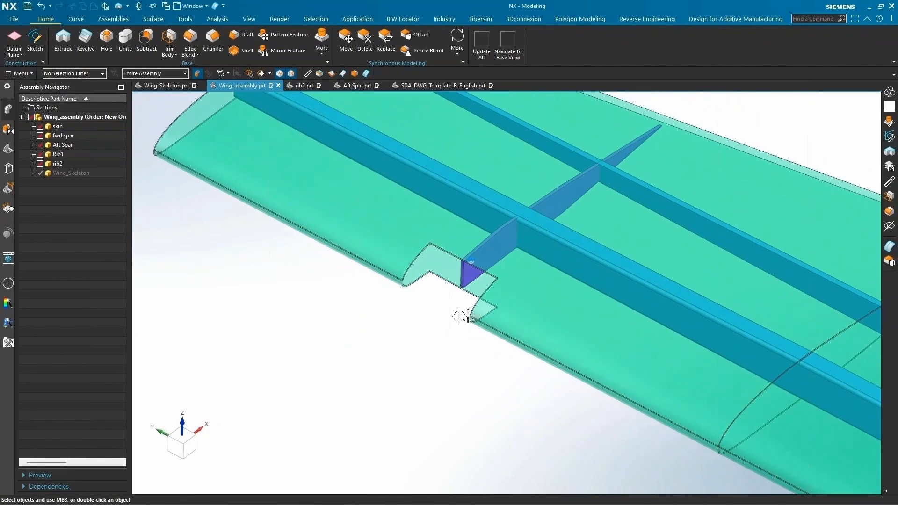
left_click(527, 320)
scroll(381, 369, "down", 1)
middle_click_drag(381, 369, 387, 367)
key("Escape")
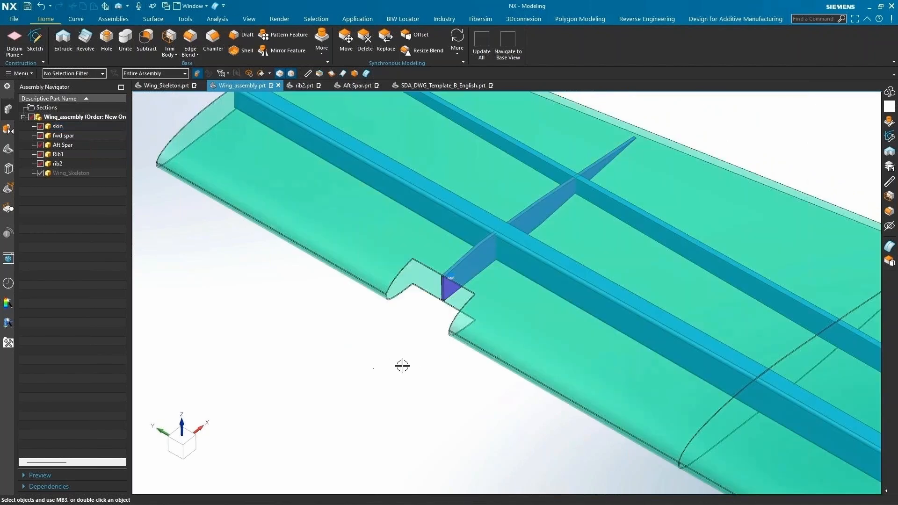
left_click(461, 302)
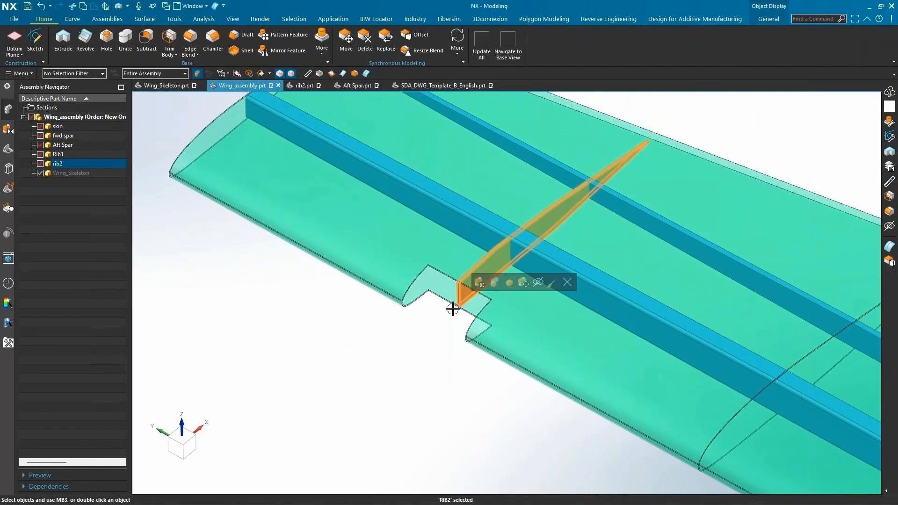
key("Escape")
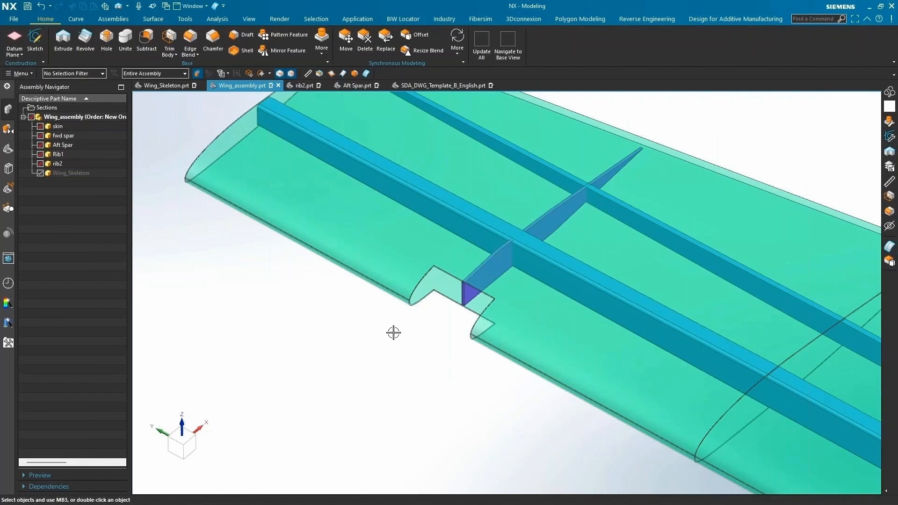
left_click(413, 331)
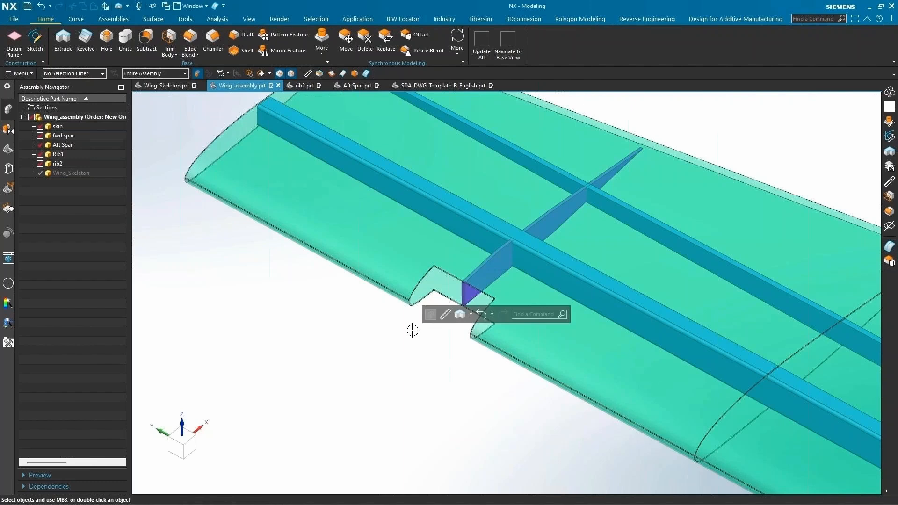
left_click(372, 352)
middle_click_drag(372, 352, 291, 274)
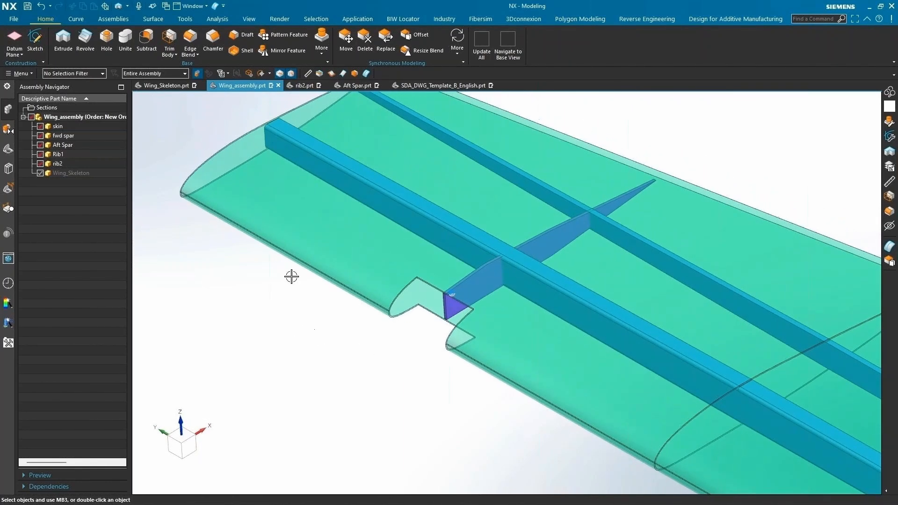
- Open the Interpart Link Browser and review the linked features across all parts of the wing assembly
left_click(107, 19)
middle_click_drag(327, 353, 363, 346)
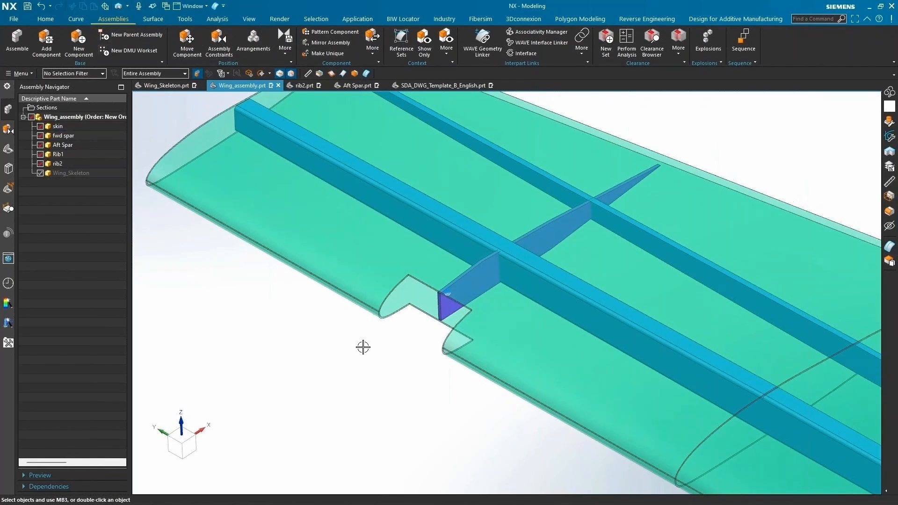
left_click(576, 53)
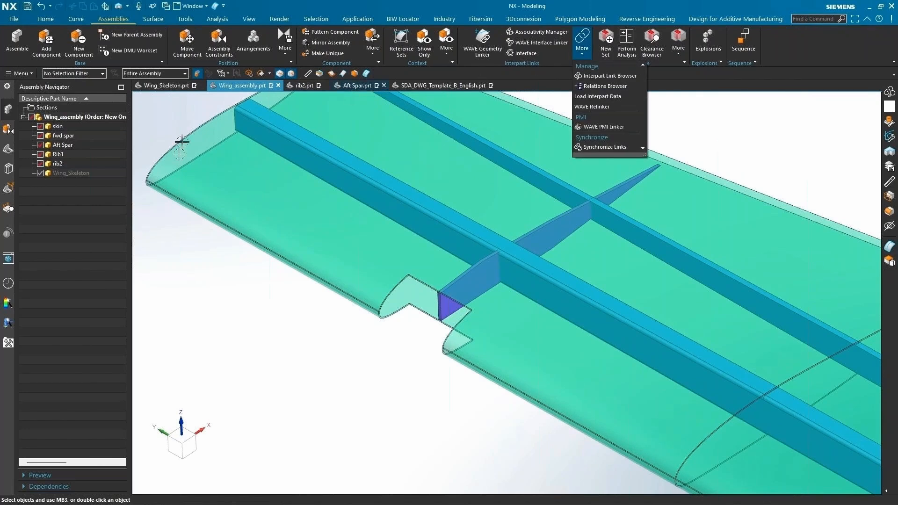
left_click(223, 287)
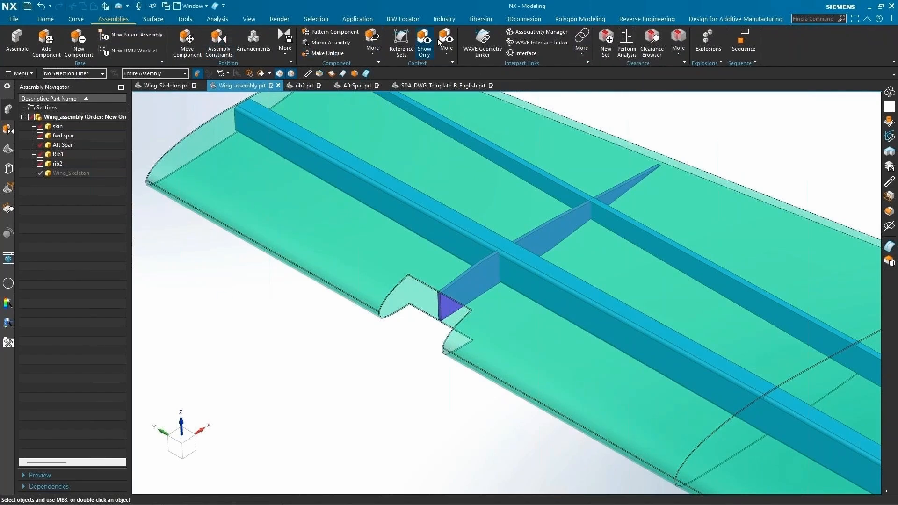
left_click(582, 49)
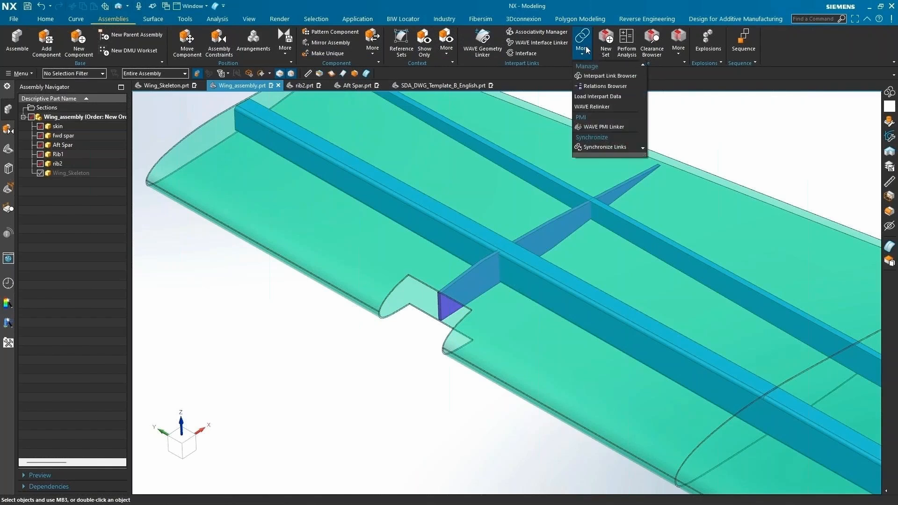
left_click(595, 78)
scroll(543, 221, "down", 6)
middle_click_drag(539, 223, 495, 225)
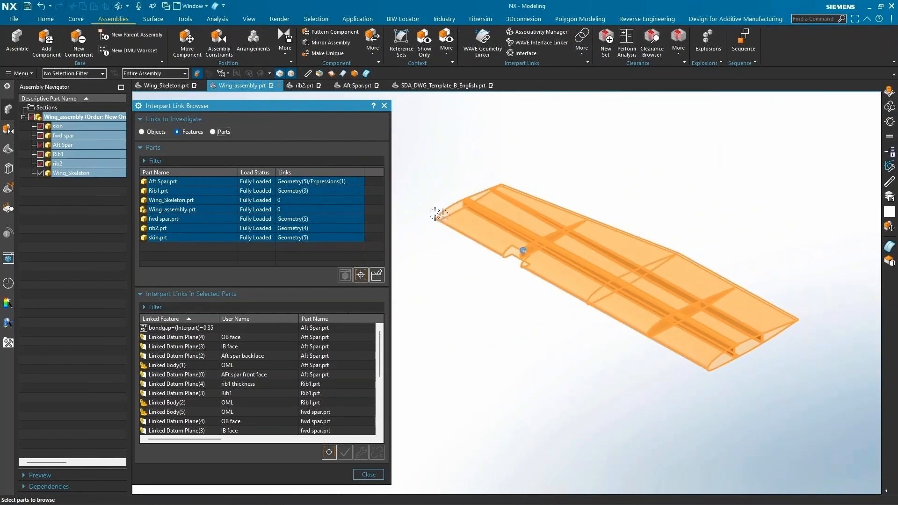
scroll(196, 343, "down", 4)
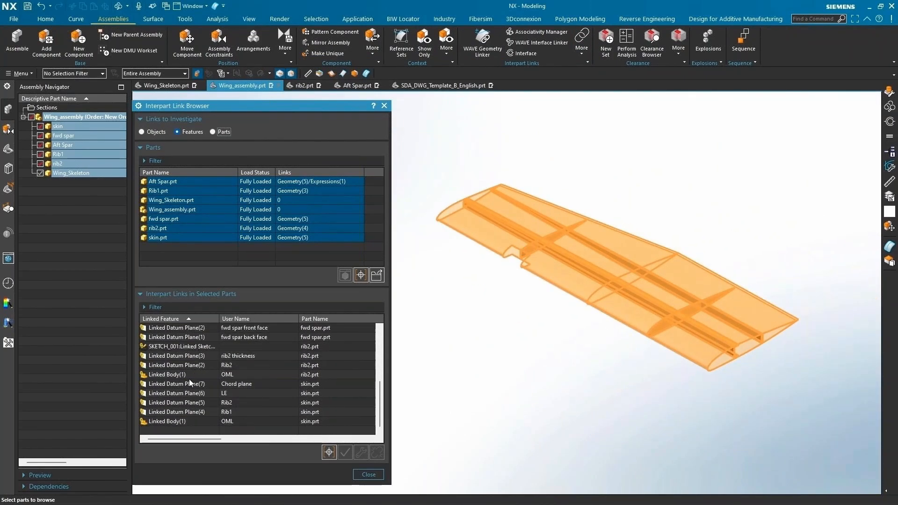
scroll(218, 382, "up", 4)
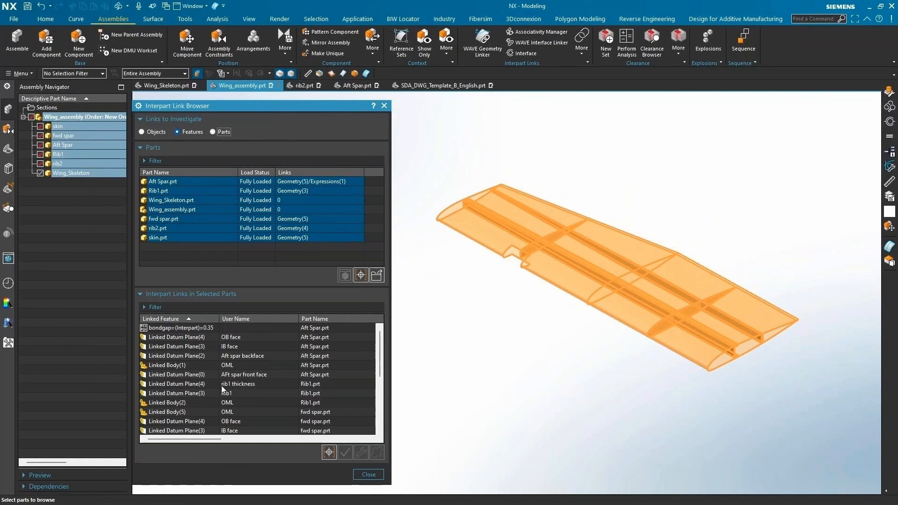
- Review the interpart links of rib2.prt by feature and by part, trace the part links of skin.prt, and close the browser
left_click(178, 232)
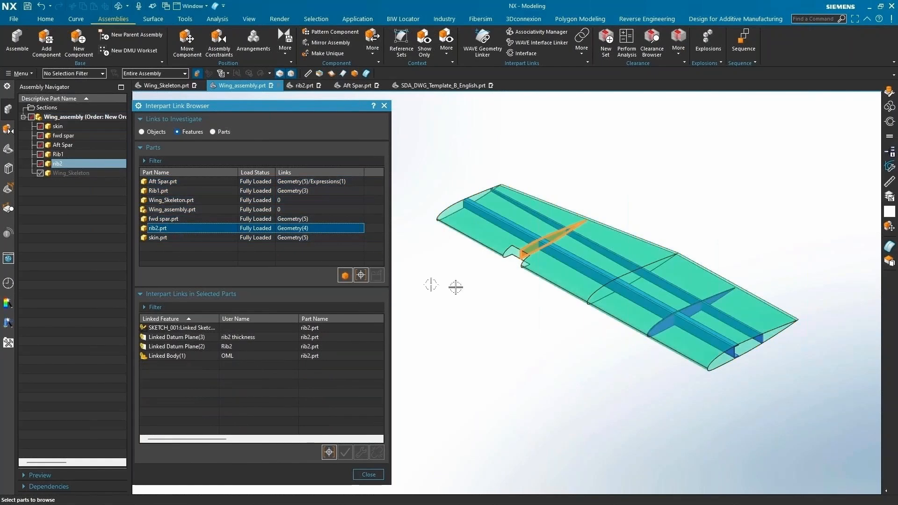
scroll(512, 253, "up", 5)
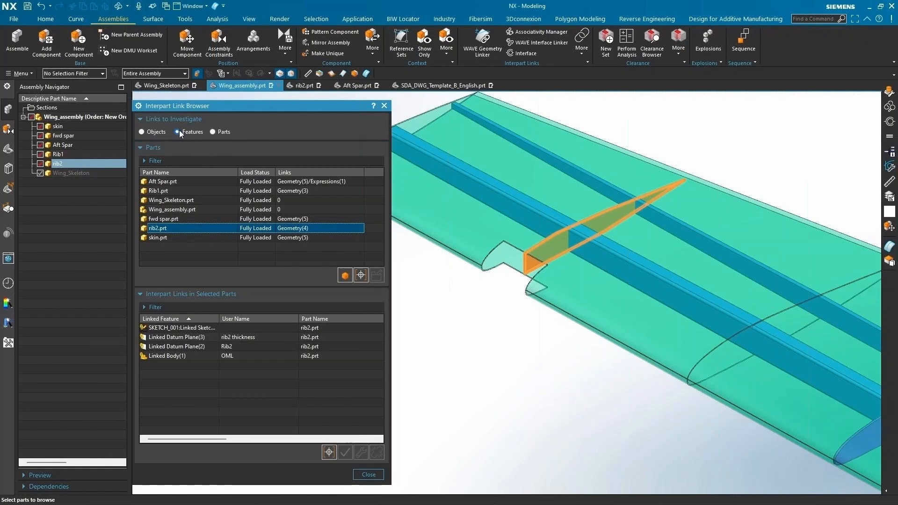
left_click(212, 131)
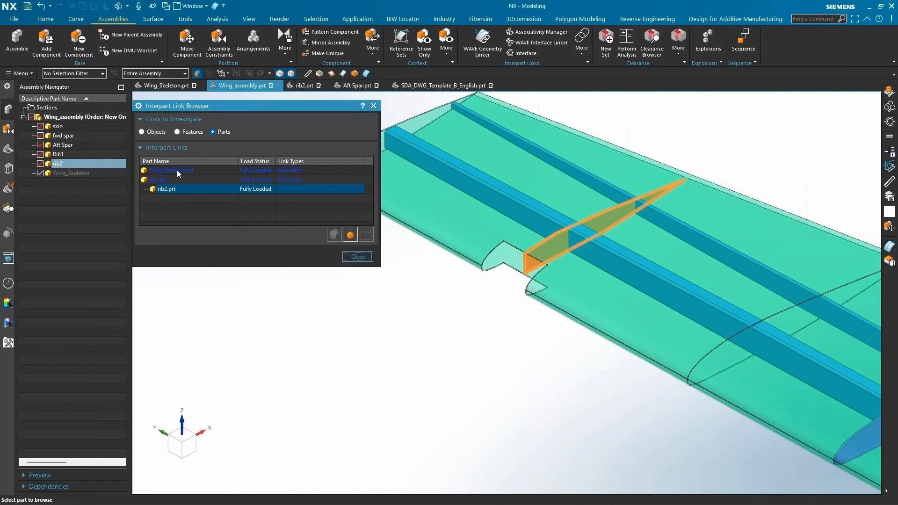
left_click(458, 235)
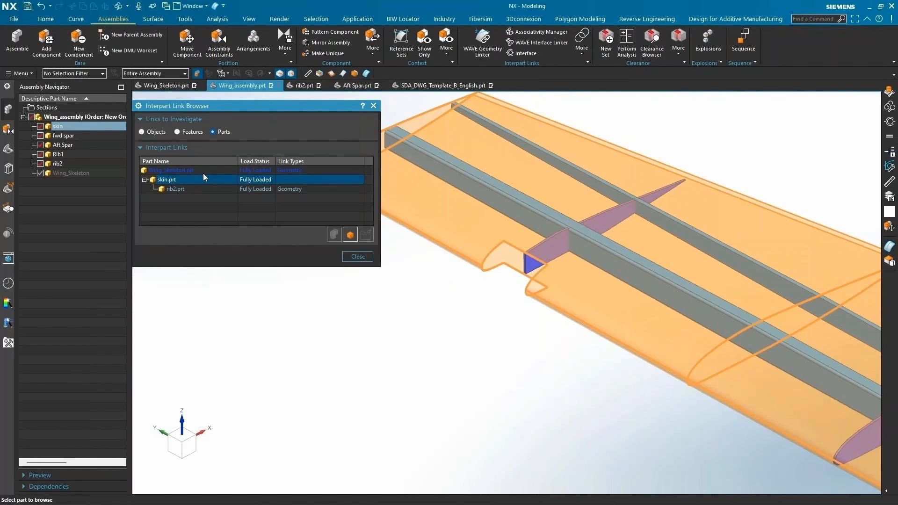
left_click(358, 256)
- Close the modified skin part within Wing_assembly
scroll(374, 304, "down", 5)
middle_click_drag(359, 297, 343, 307)
left_click(322, 314)
scroll(322, 315, "up", 2)
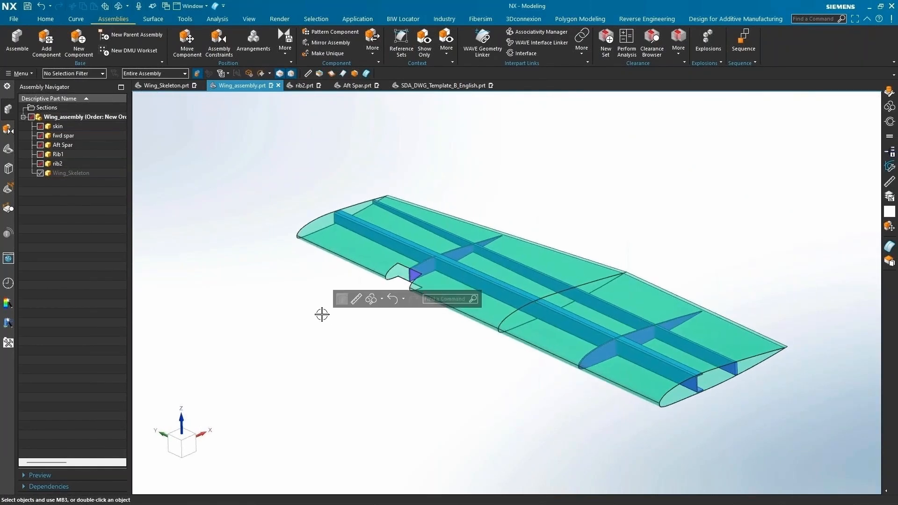
mouse_move(237, 290)
middle_mouse_down()
mouse_move(220, 295)
mouse_move(268, 287)
mouse_move(314, 254)
mouse_move(282, 230)
mouse_move(277, 254)
middle_mouse_up()
left_click(301, 223)
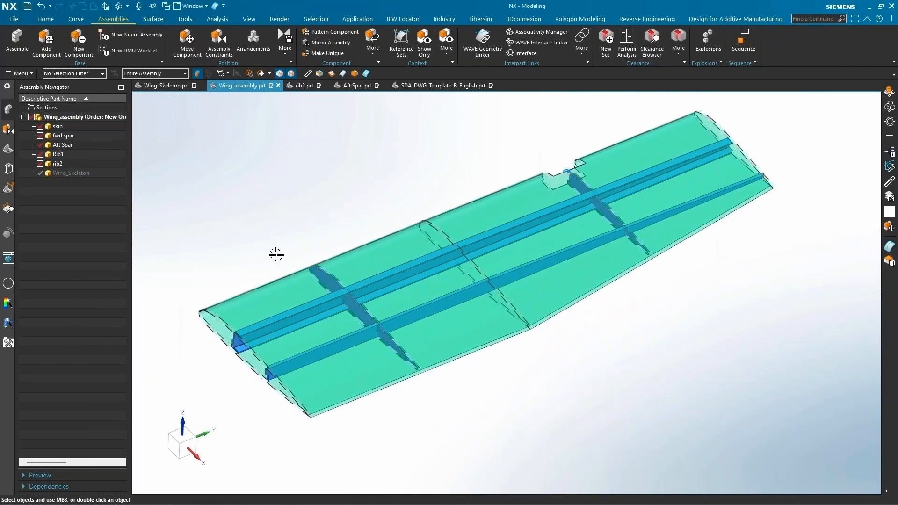
left_click(65, 128)
right_click(64, 129)
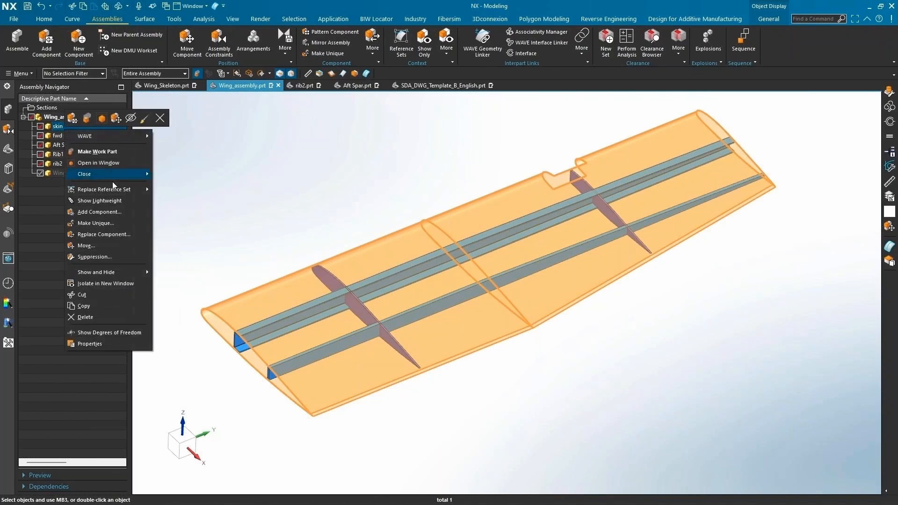
mouse_move(120, 175)
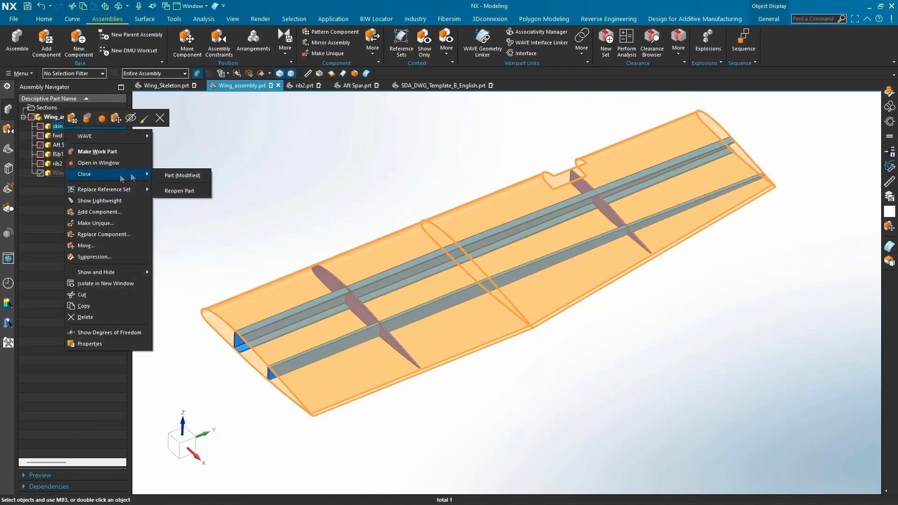
left_click(189, 177)
left_click(40, 126)
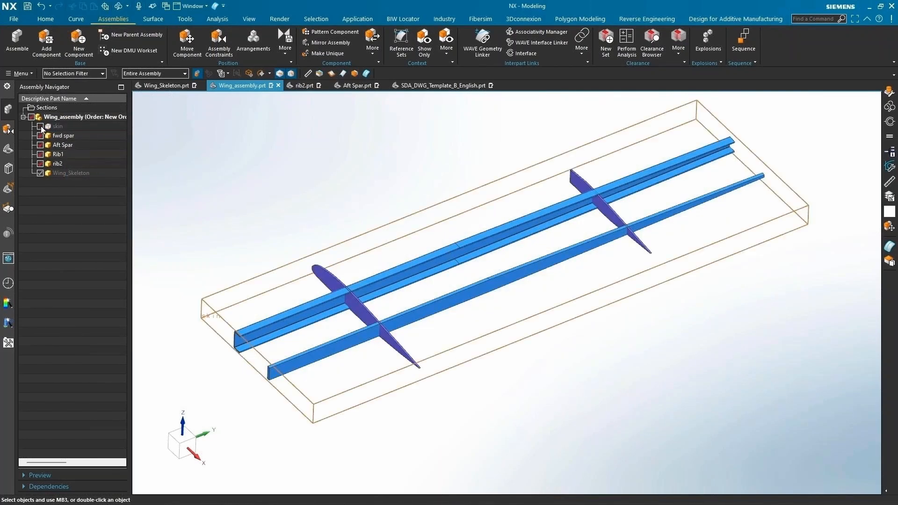
middle_click_drag(301, 181, 159, 96)
left_click(298, 182)
- Reduce the offset distance of the wing tip datum plane in Wing_Skeleton.prt to shorten the outboard span
left_click(164, 85)
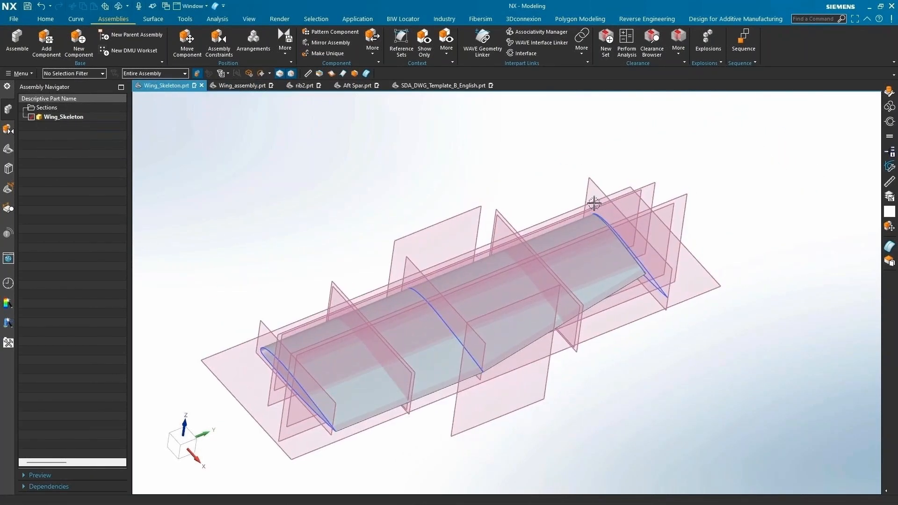
scroll(598, 189, "up", 3)
double_click(589, 174)
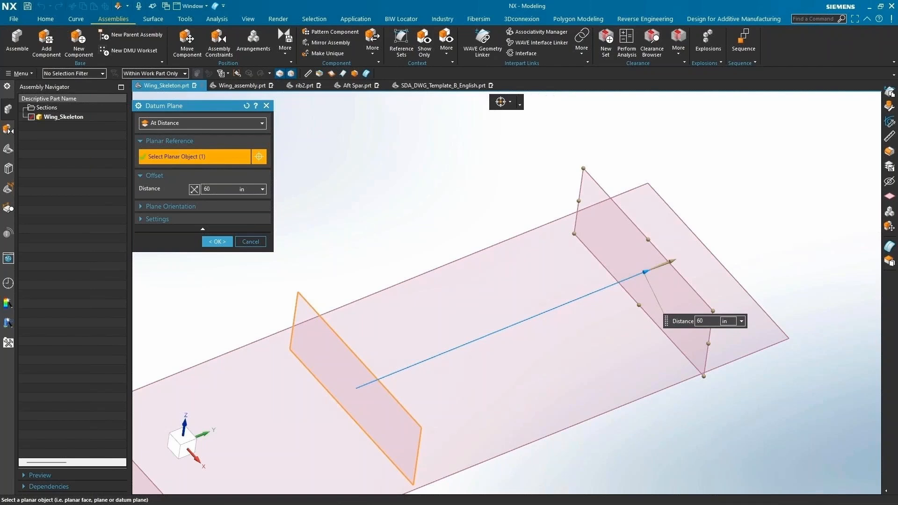
left_click(215, 242)
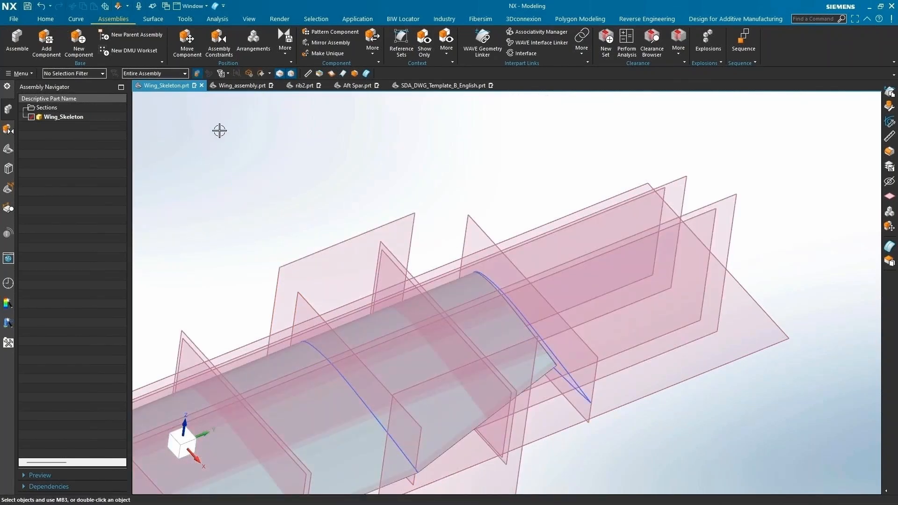
- Return to Wing_assembly, load the skin component again, and compare it with the spars and ribs
left_click(243, 90)
middle_click_drag(261, 143, 271, 195)
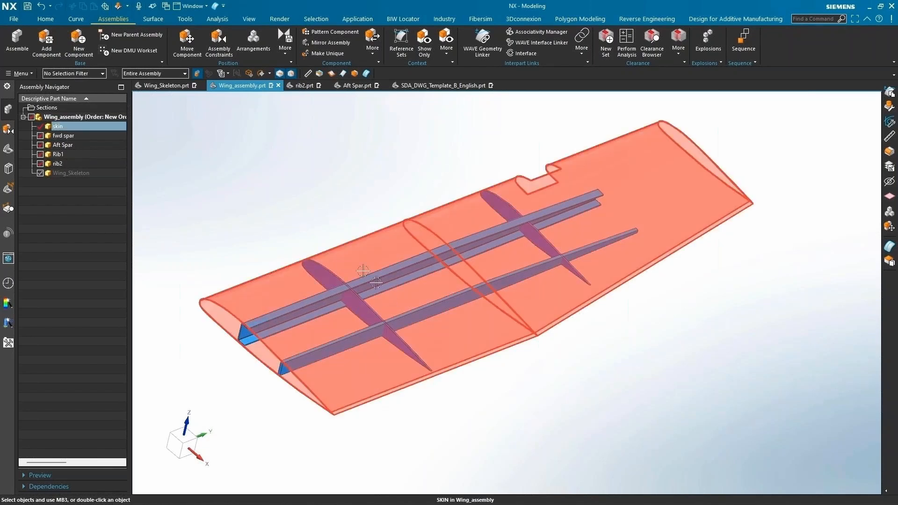
left_click(293, 193)
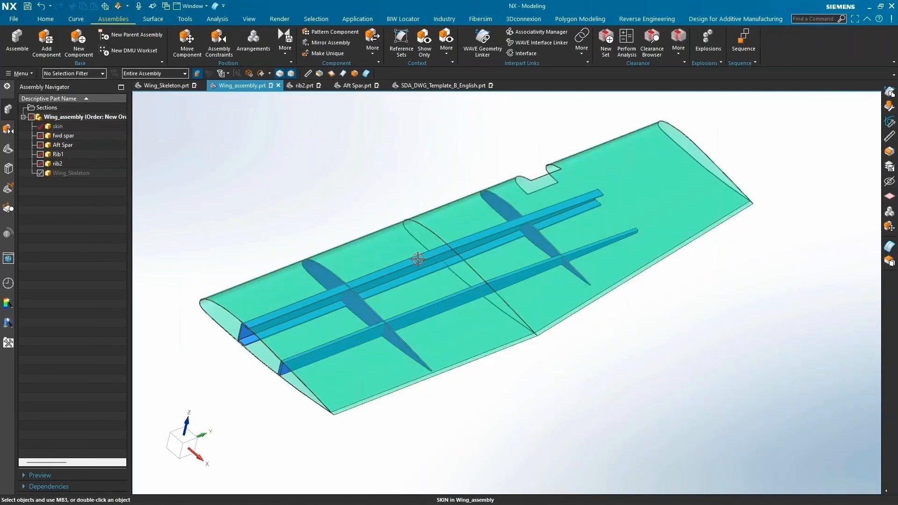
- Make skin the work part so it updates from the shortened skeleton, and return the work part to Wing_assembly
middle_click_drag(418, 260, 414, 270)
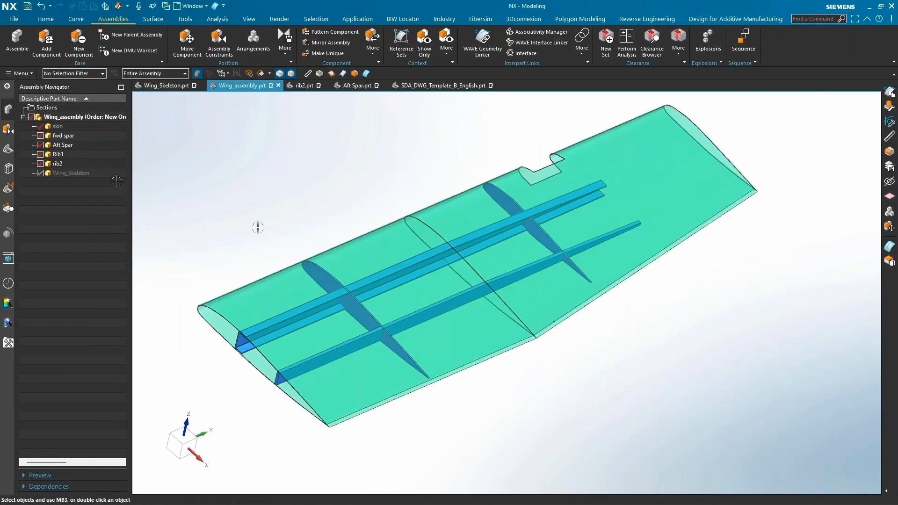
double_click(63, 128)
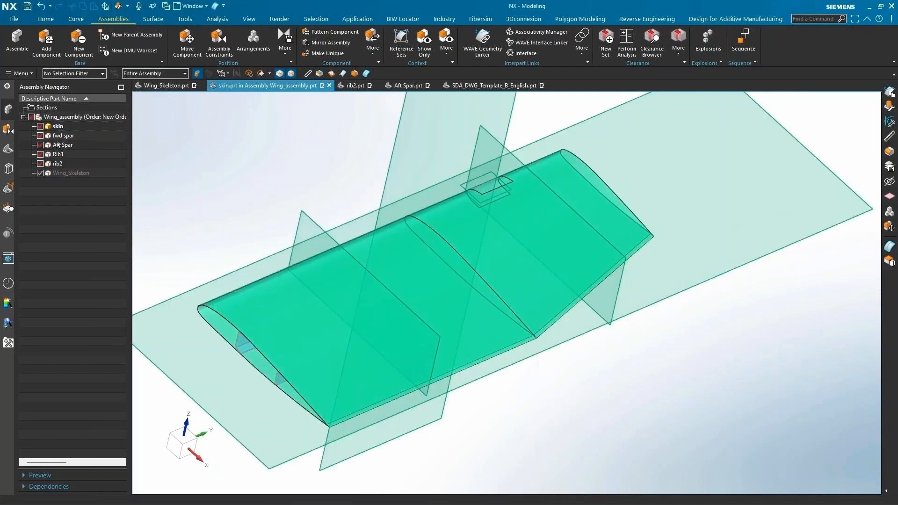
double_click(61, 118)
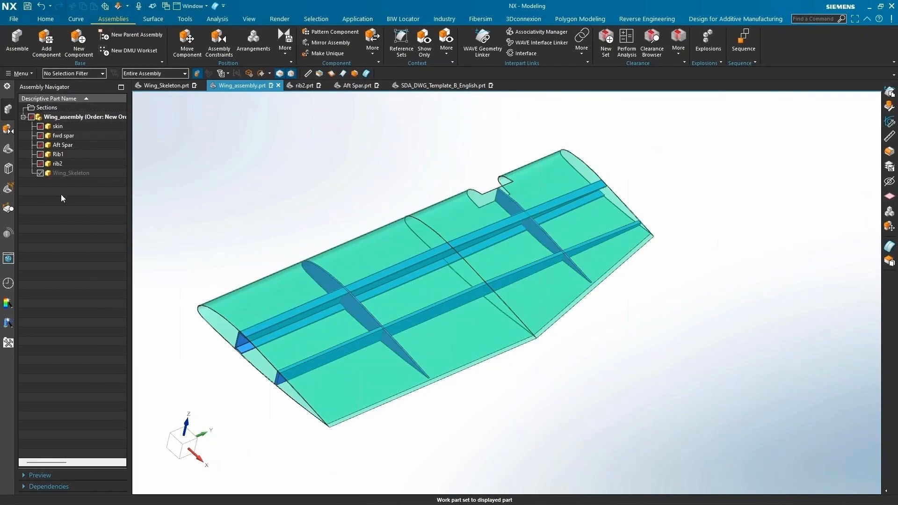
left_click(281, 197)
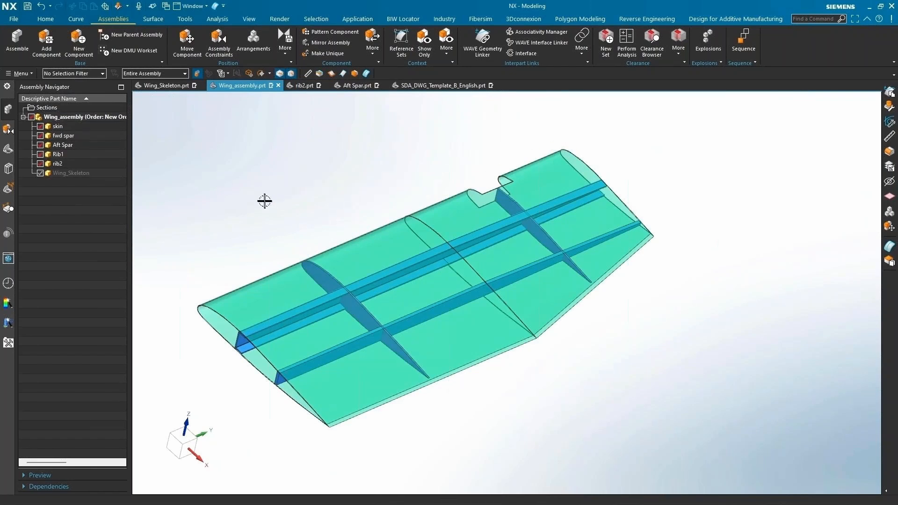
left_click(266, 201)
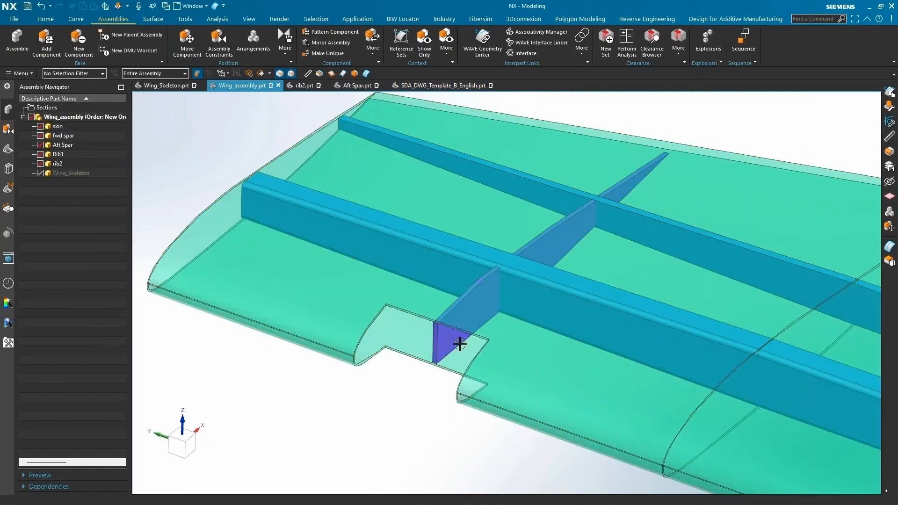
- Open rib2 from the wing assembly in its own window and show its model history
right_click(439, 342)
left_click(485, 352)
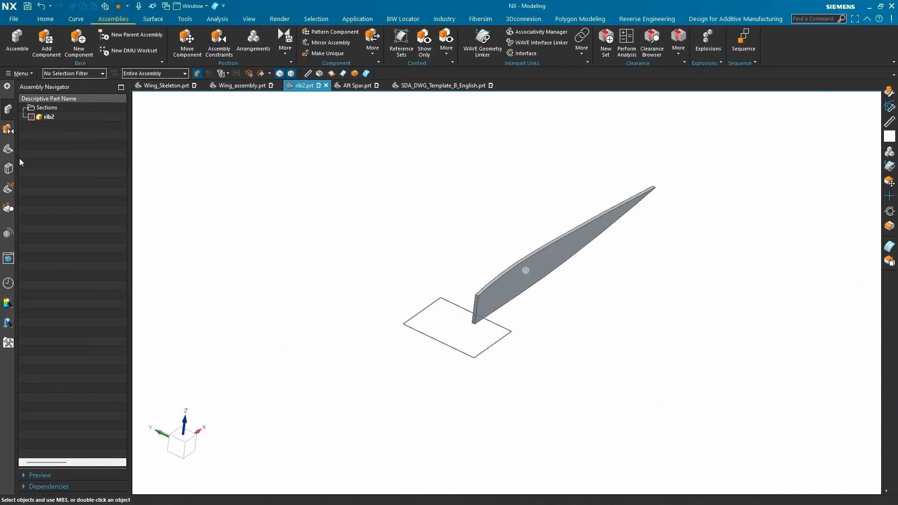
left_click(8, 149)
middle_click_drag(269, 197, 206, 145)
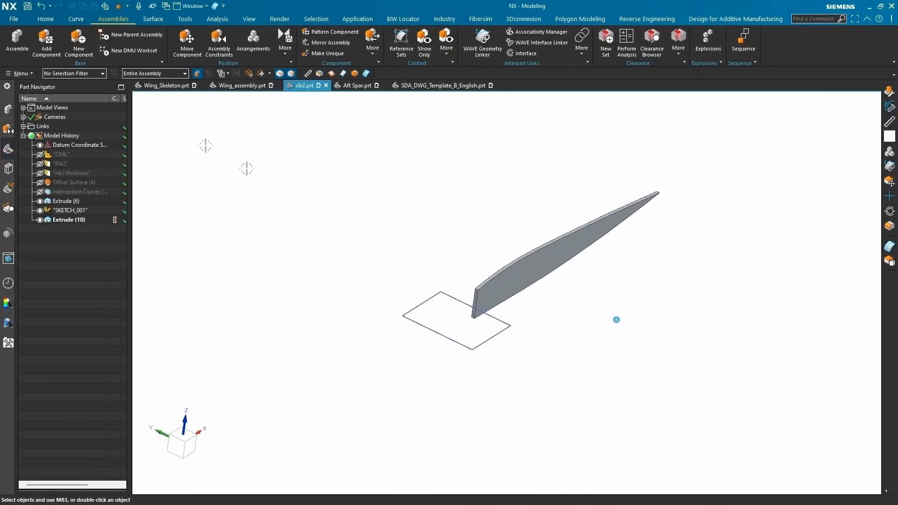
- Extract the rib's solid body in rib2.prt with Extract Geometry set to Body
left_click(51, 19)
left_click(323, 47)
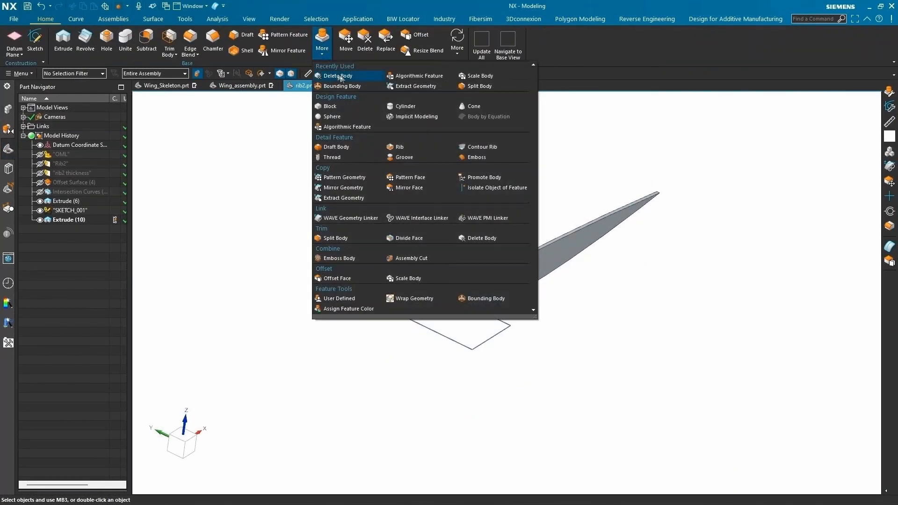
left_click(416, 87)
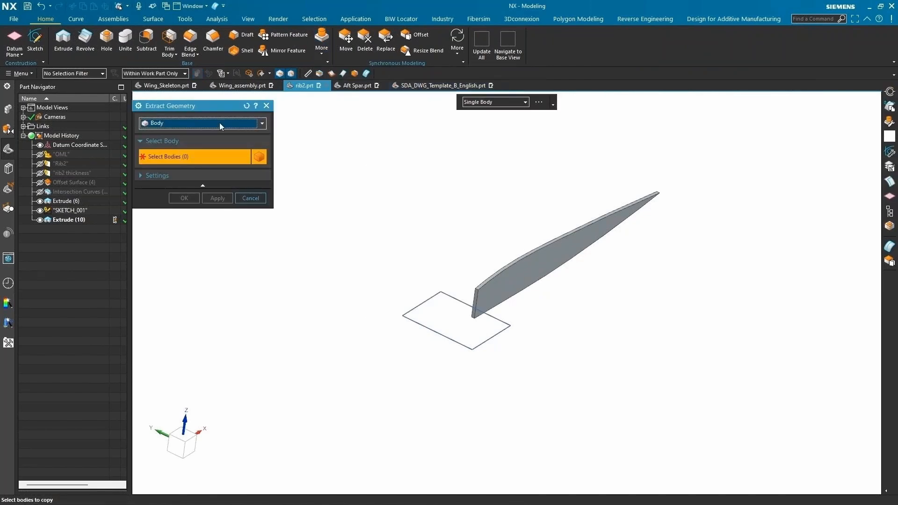
left_click(246, 105)
left_click(199, 123)
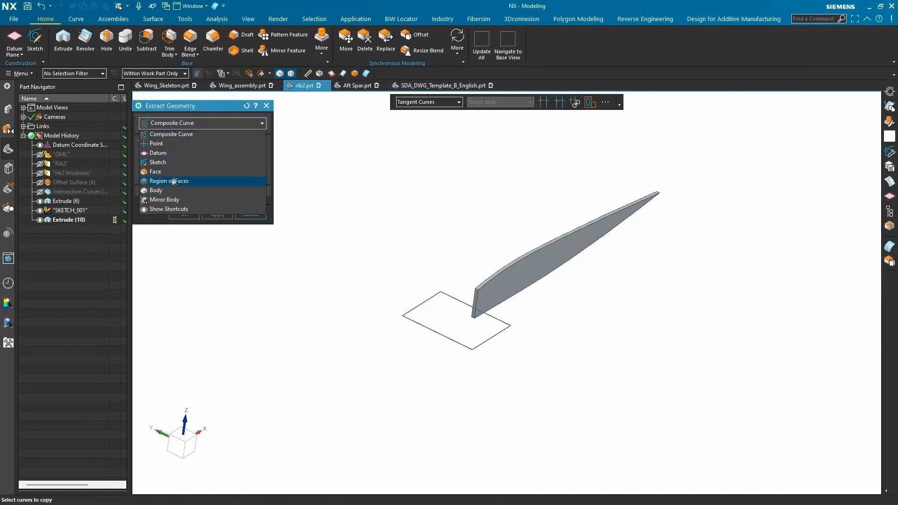
left_click(159, 190)
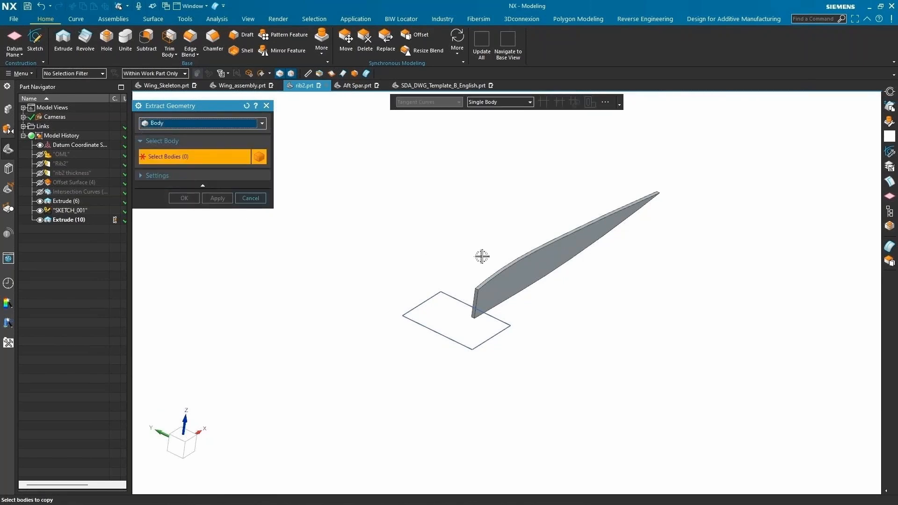
left_click(502, 287)
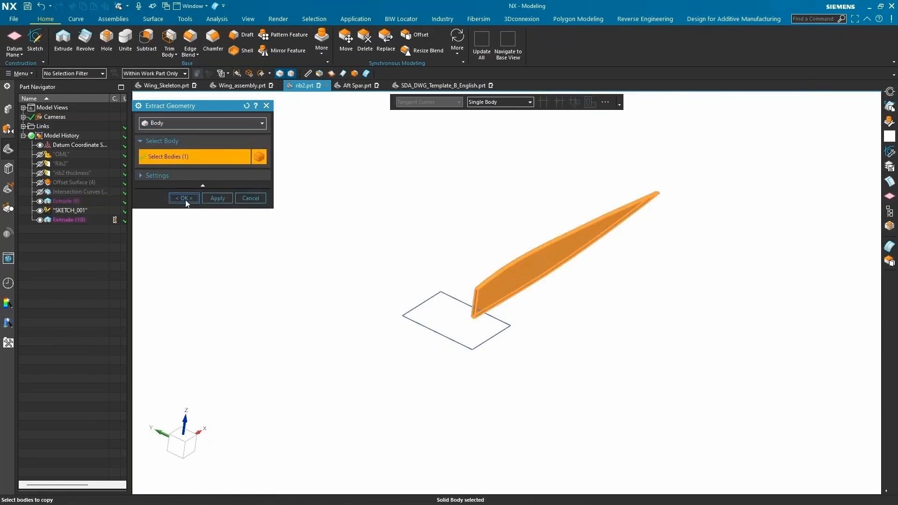
left_click(185, 198)
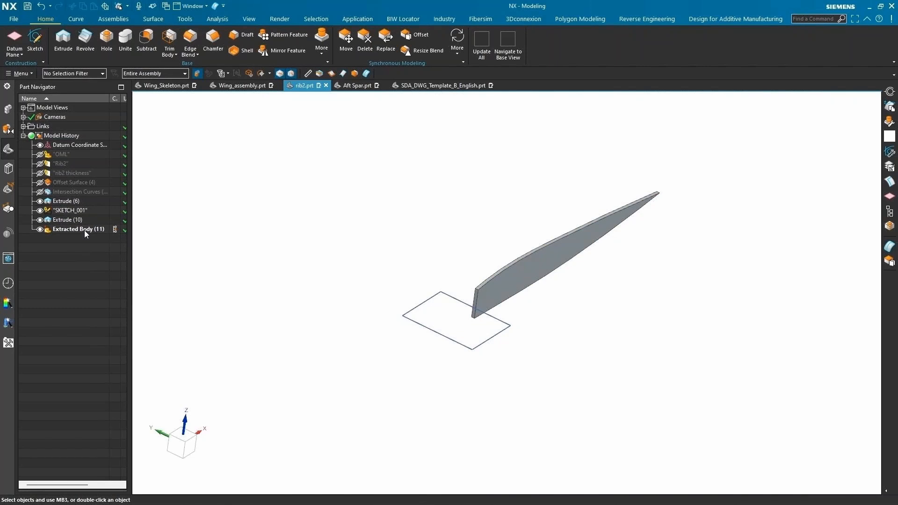
- Publish the extracted rib body as an Output object in rib2's product interface, named "Final body"
left_click(119, 18)
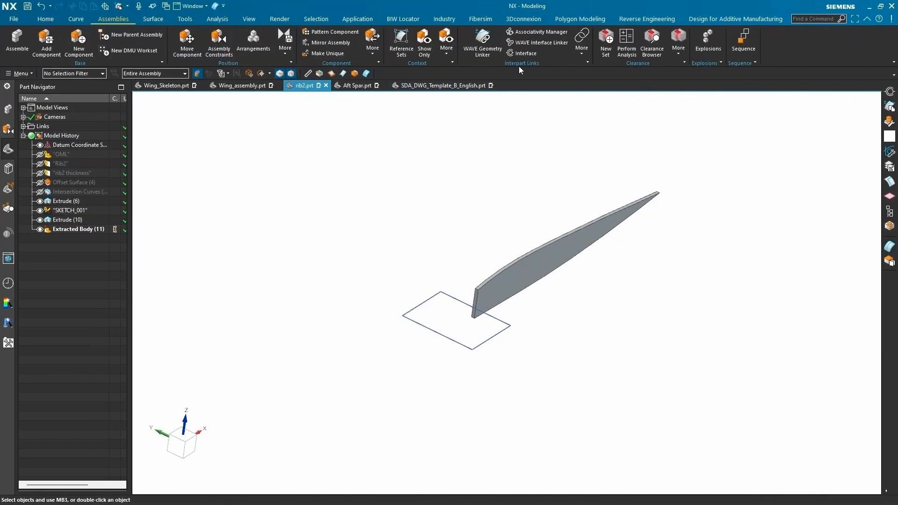
left_click(524, 54)
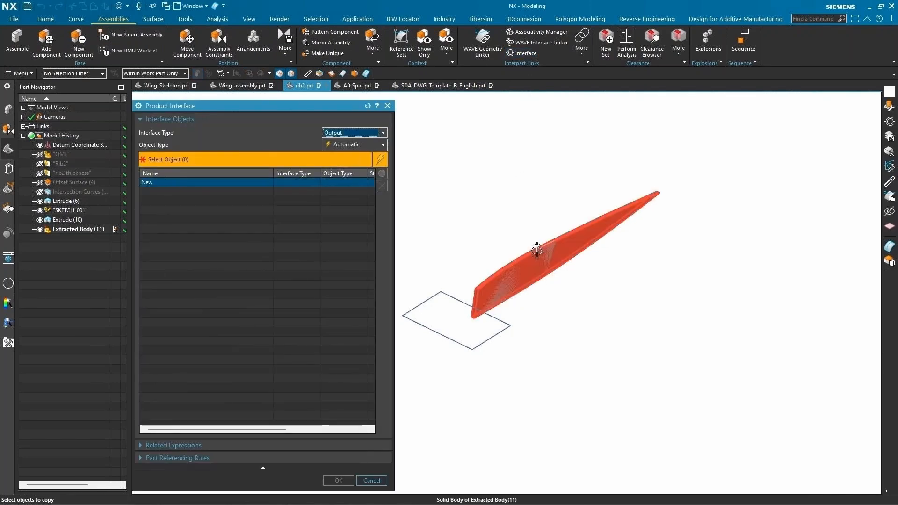
left_click(536, 254)
right_click(169, 182)
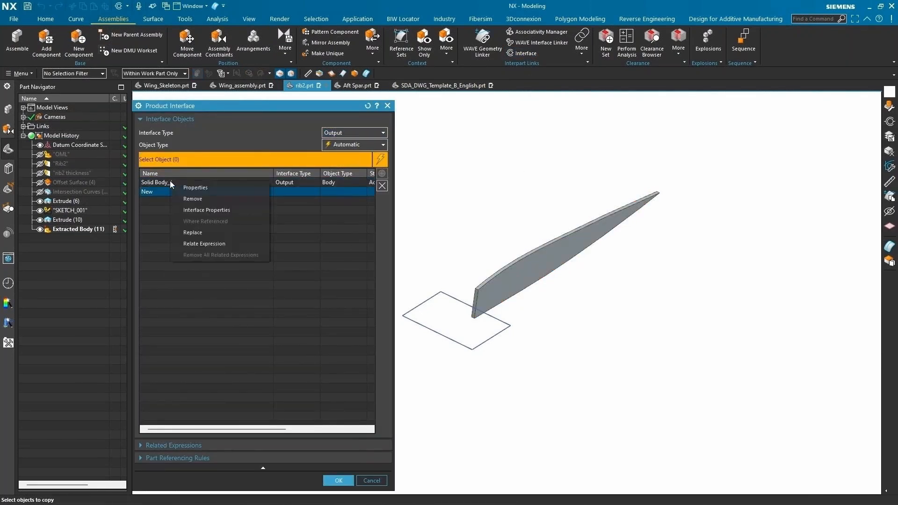
left_click(215, 214)
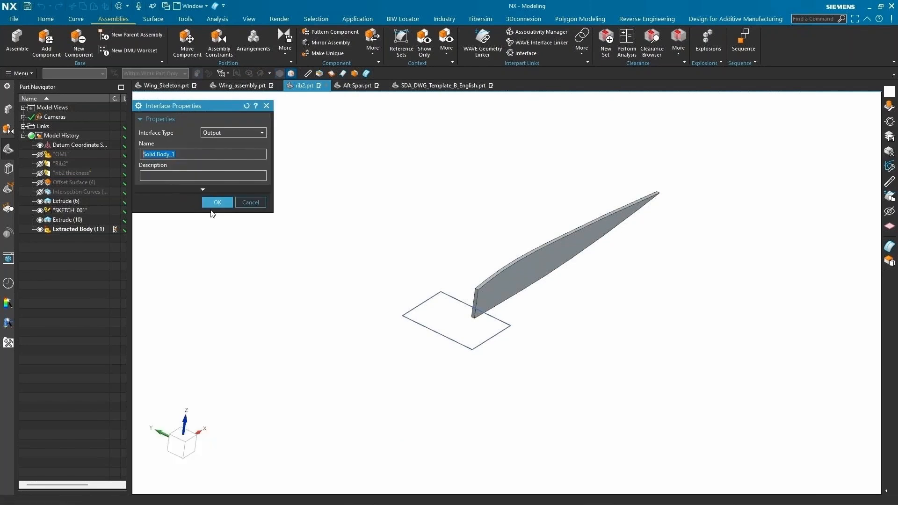
type("Final body")
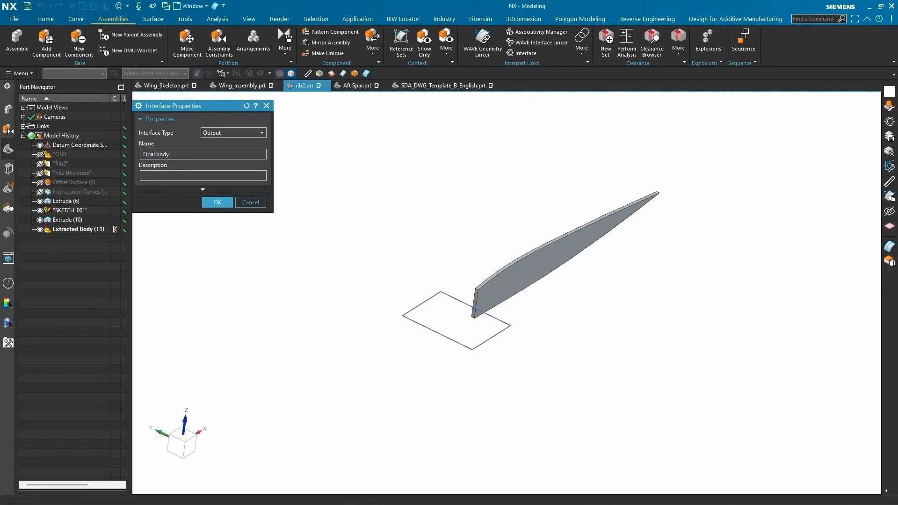
left_click(217, 202)
left_click(338, 481)
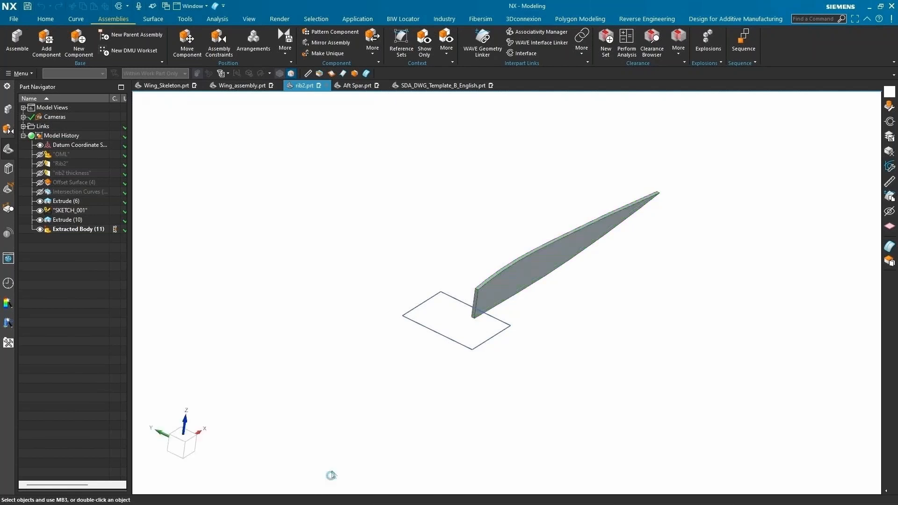
- Link the Final body interface of rib2.prt into SDA_DWG_Template_B_English.prt with the WAVE Interface Linker
left_click(423, 86)
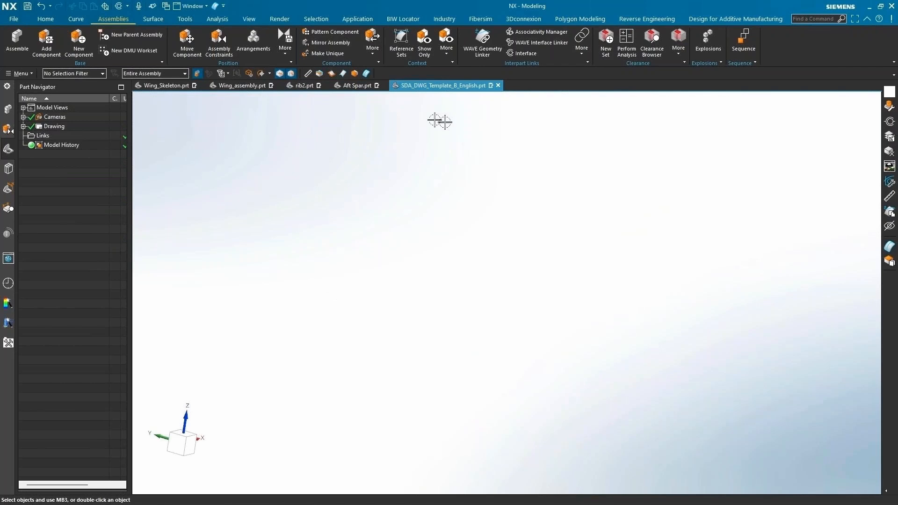
left_click(538, 42)
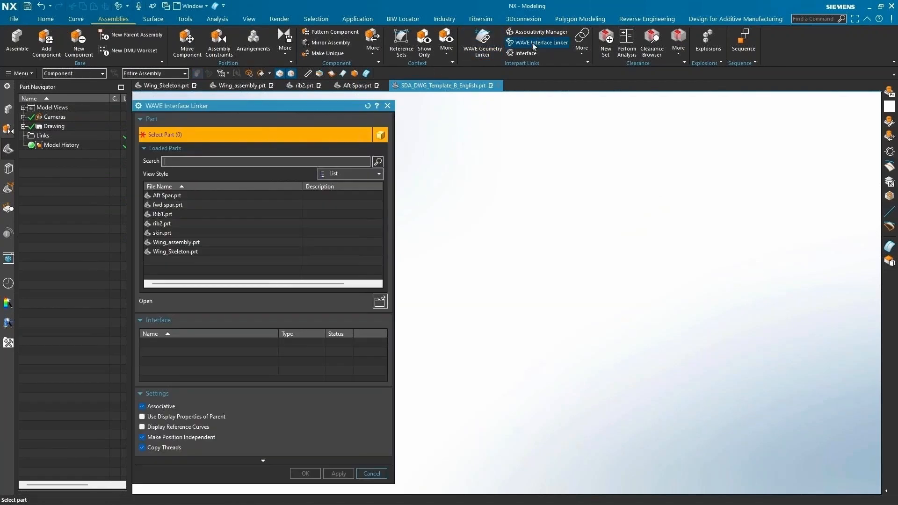
left_click(171, 224)
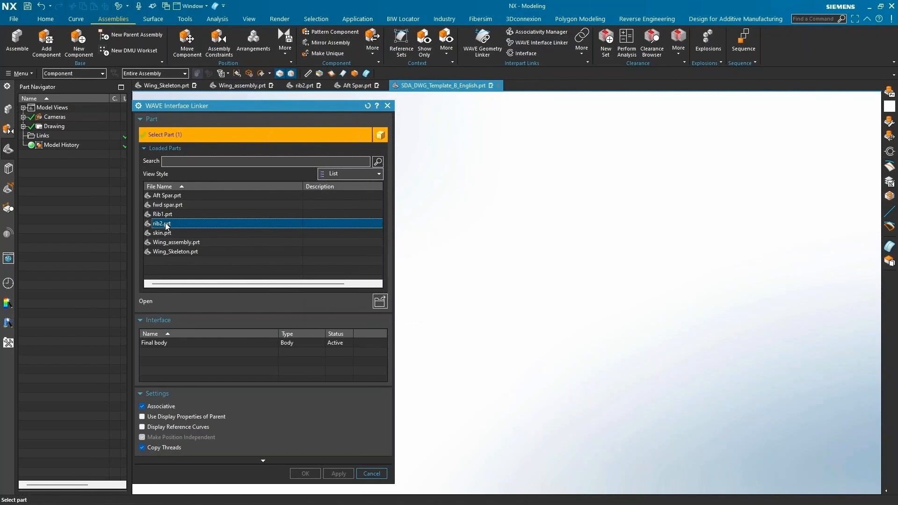
left_click(174, 344)
left_click(305, 474)
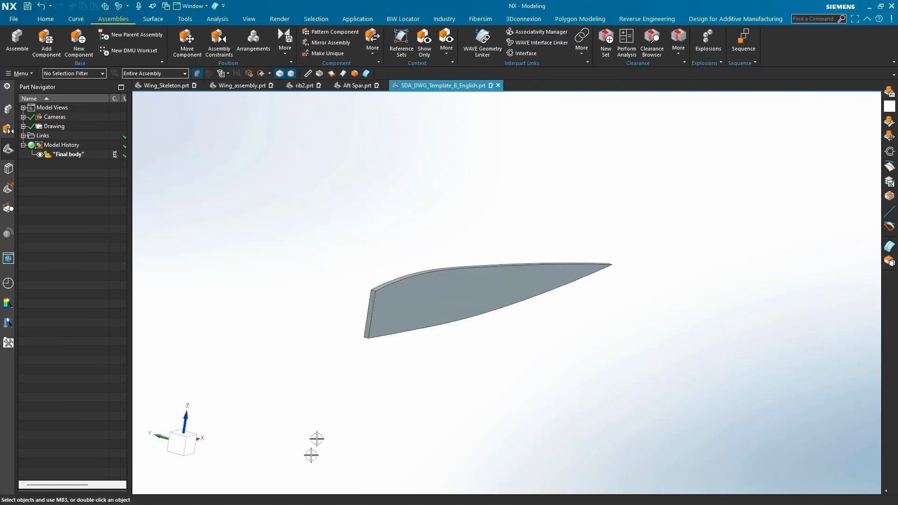
left_click_drag(132, 193, 145, 196)
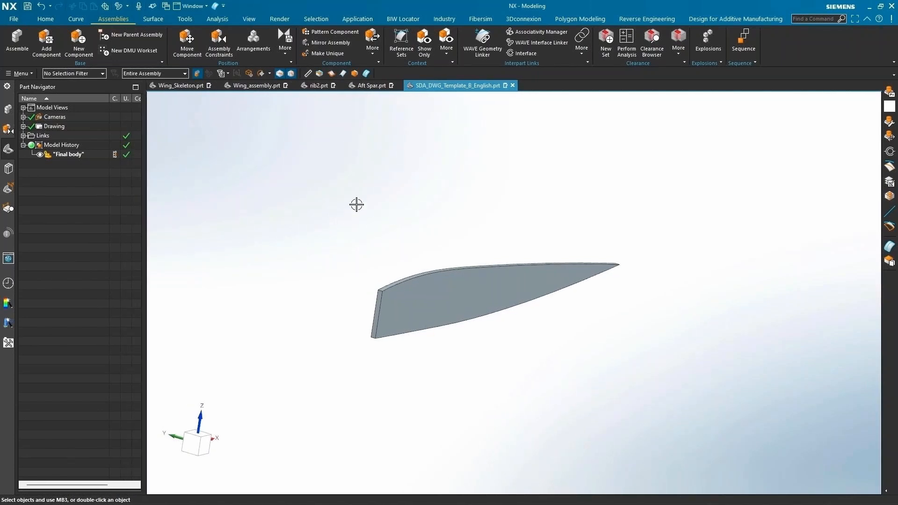
- Switch the drawing template to Drafting, start a base view of the linked rib on Sheet 1, and orient it freehand
key("ctrl+shift+d")
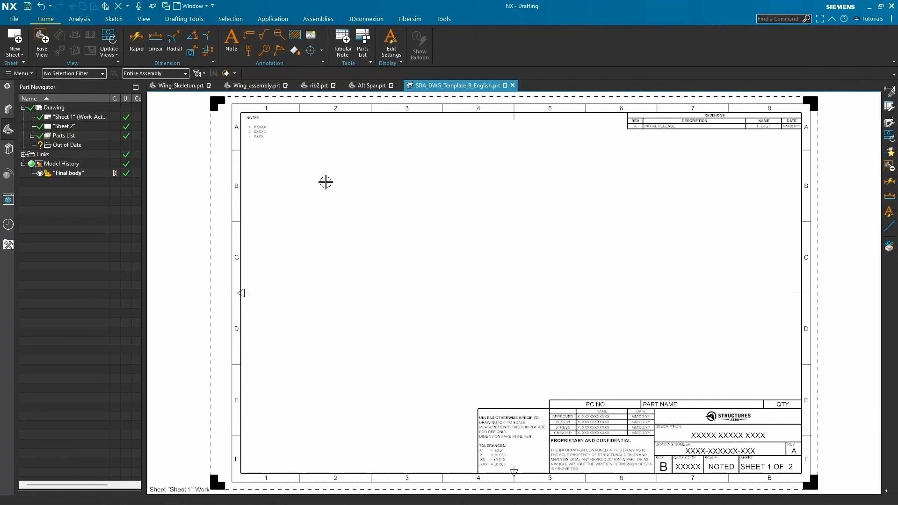
left_click(269, 20)
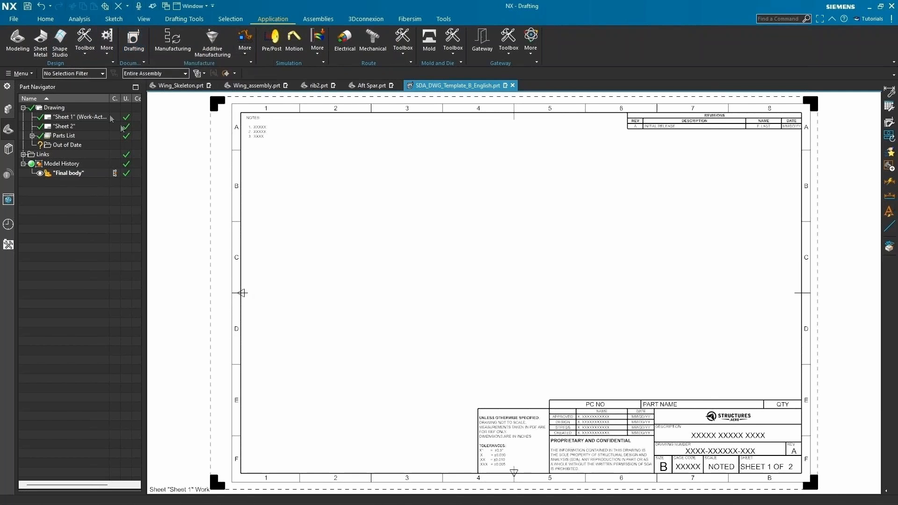
left_click(45, 19)
left_click(41, 43)
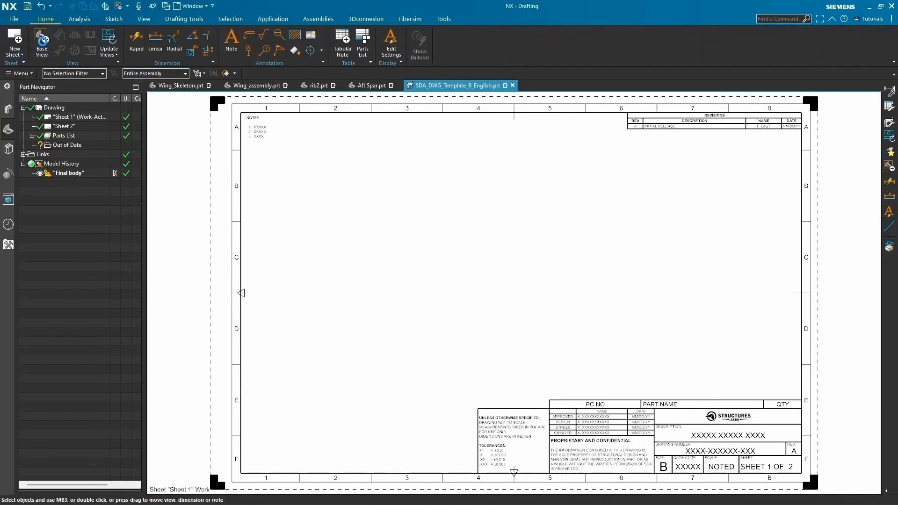
left_click(273, 348)
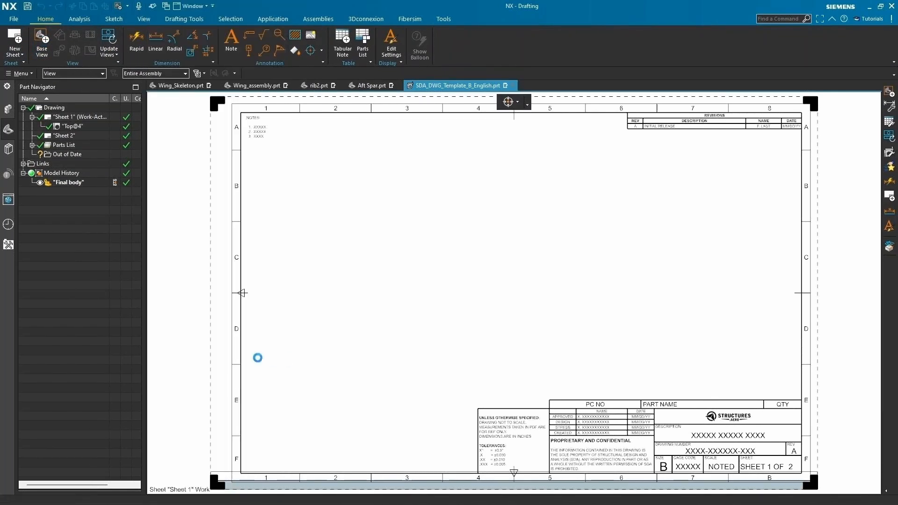
middle_click_drag(799, 411, 763, 407)
scroll(549, 351, "down", 1)
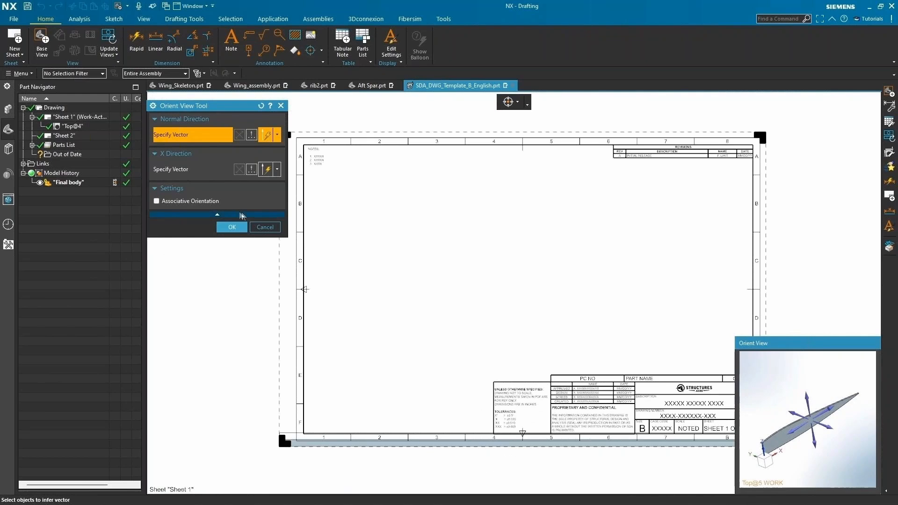
left_click(232, 227)
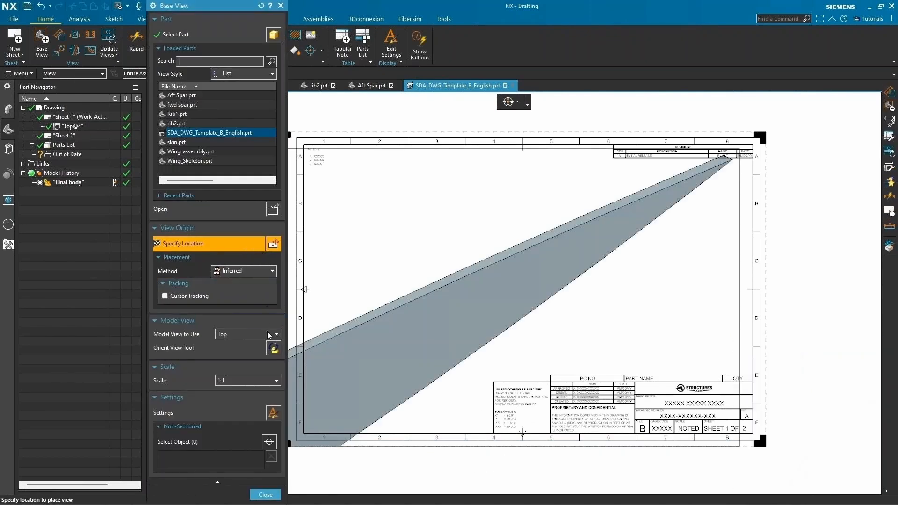
- Set the base view to Isometric at 1:4 scale, adjust its orientation, and place it in the middle of Sheet 1
left_click(264, 334)
left_click(228, 392)
left_click(264, 383)
left_click(235, 431)
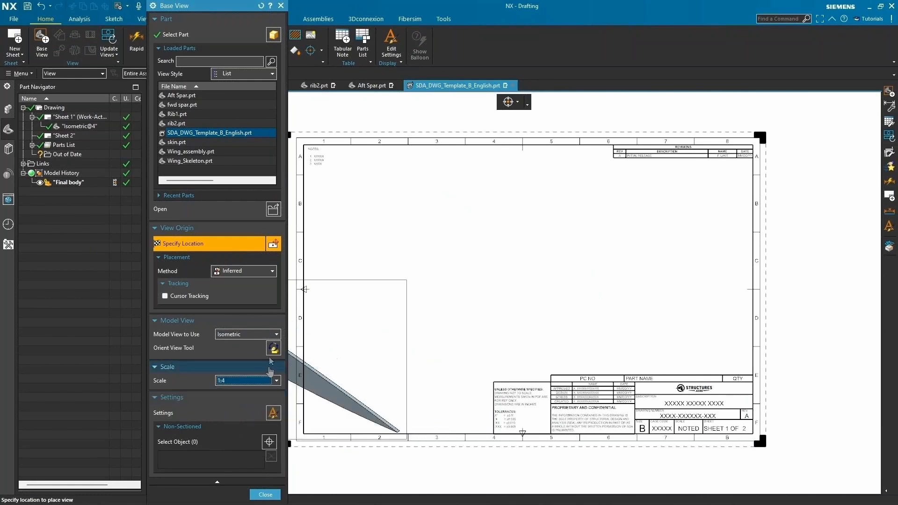
middle_click_drag(832, 417, 767, 405)
left_click(232, 228)
left_click(523, 256)
key("Escape")
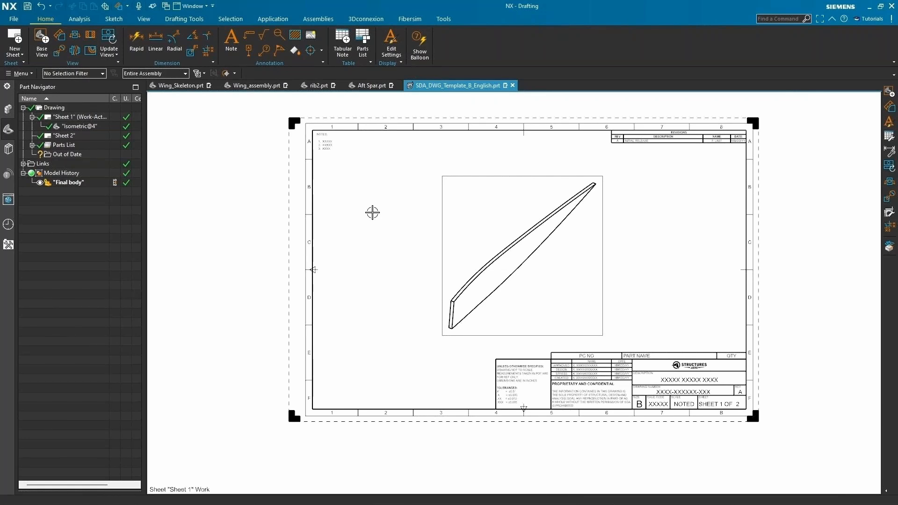
- Switch the drawing template to Modeling and break the linked "Final body" feature's association by turning off Associative
left_click(270, 19)
left_click(40, 54)
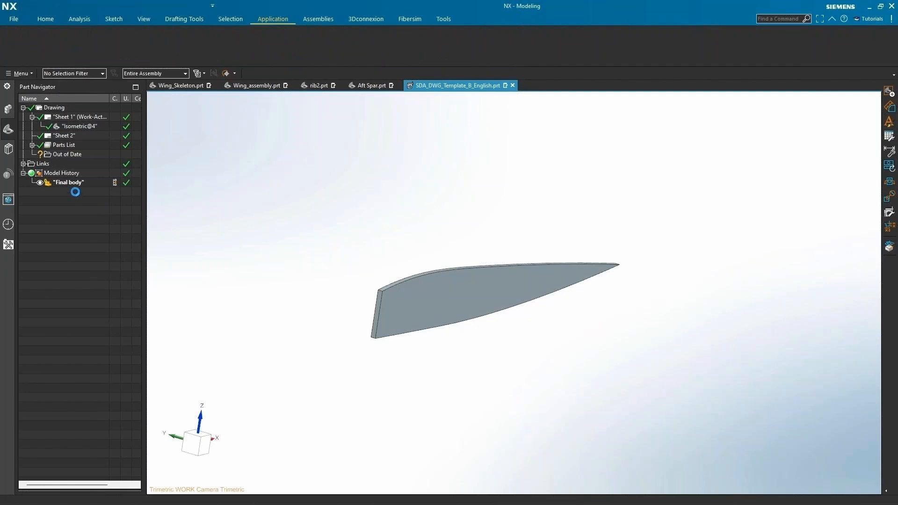
right_click(74, 155)
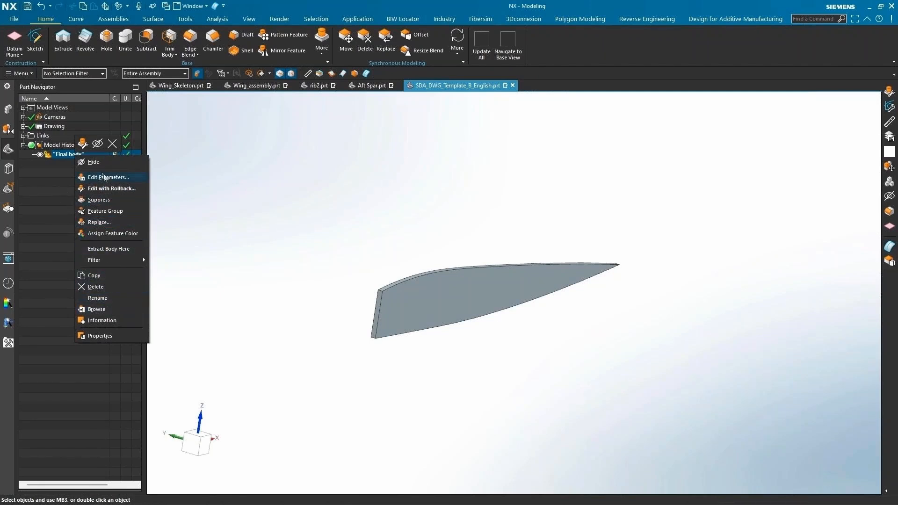
left_click(116, 178)
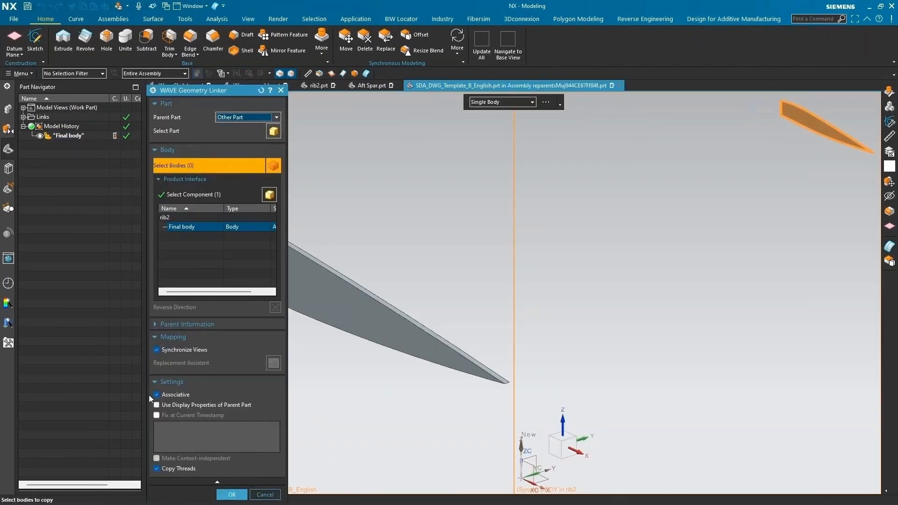
left_click(157, 395)
left_click(232, 494)
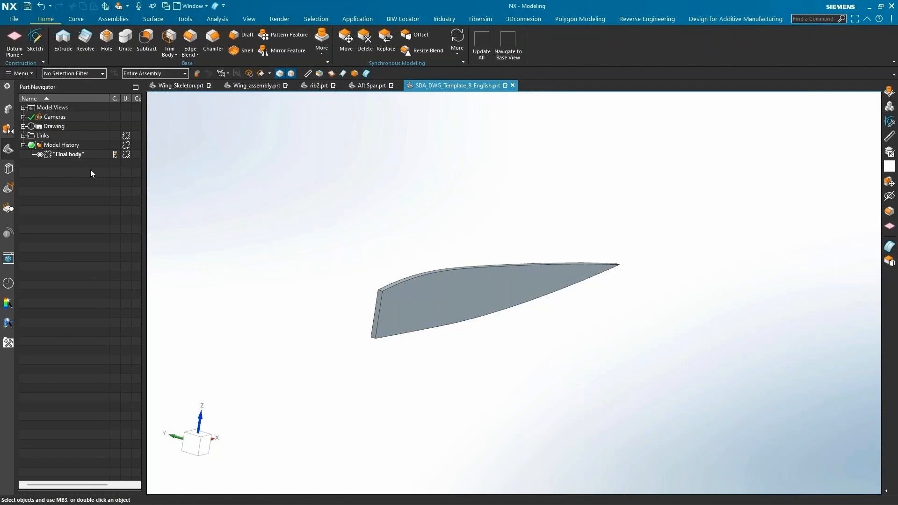
- Edit the broken "Final body" link and relink it to the Final body interface of rib2.prt
middle_click_drag(423, 300, 186, 229)
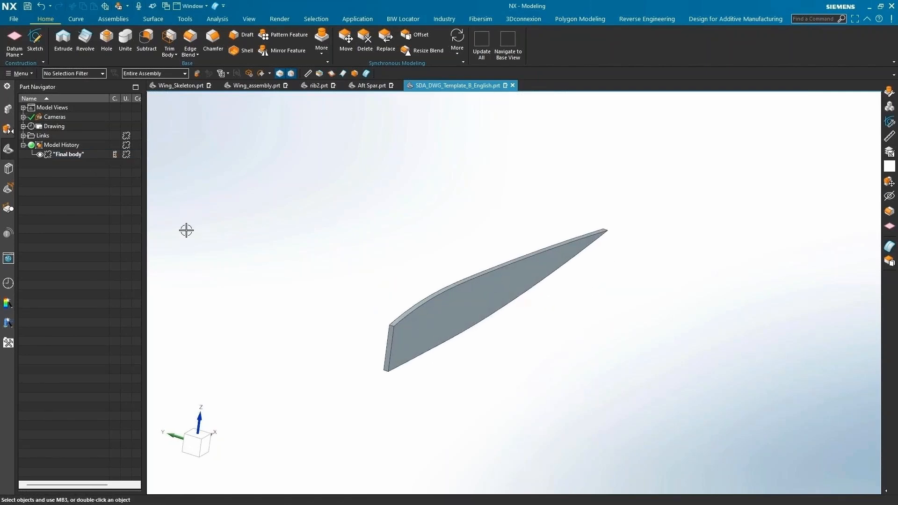
right_click(81, 158)
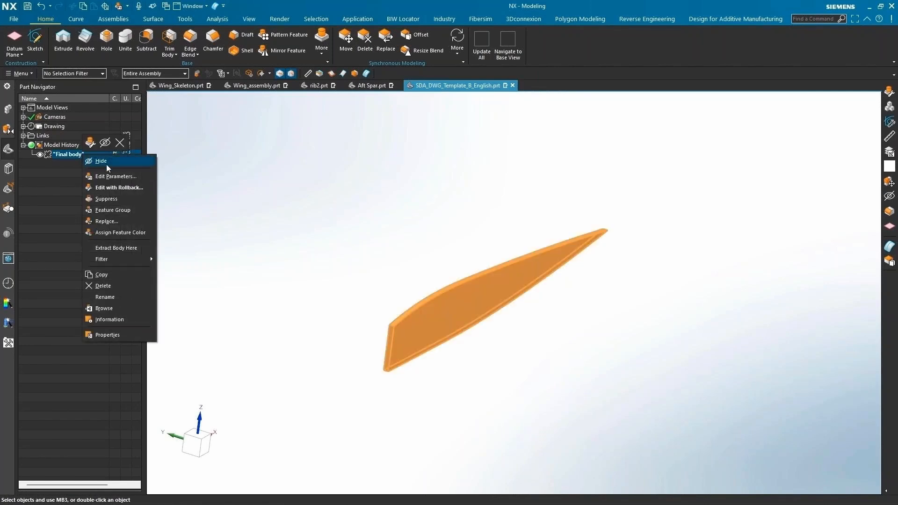
left_click(67, 155)
double_click(69, 156)
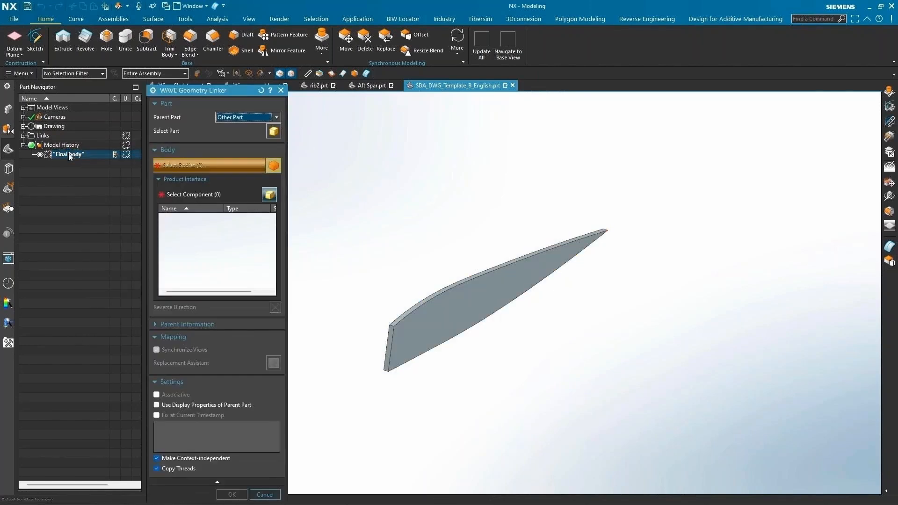
left_click(276, 134)
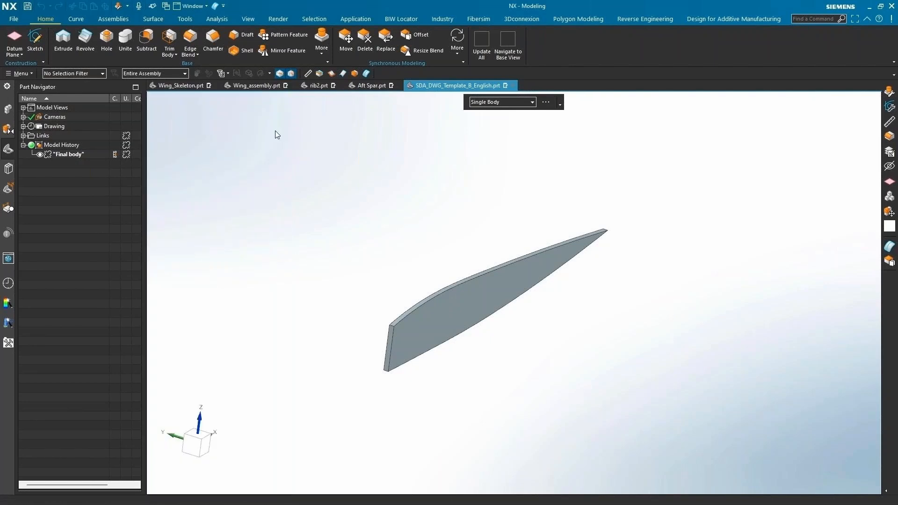
left_click(185, 224)
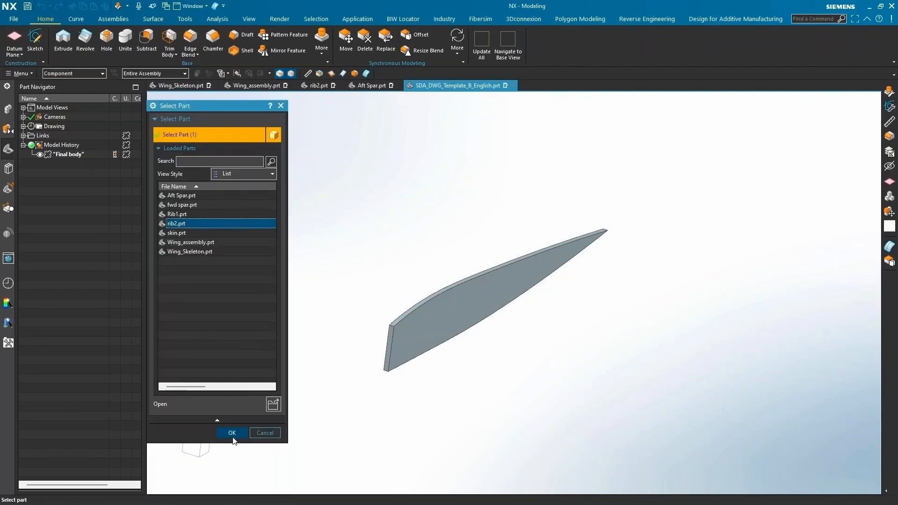
left_click(230, 433)
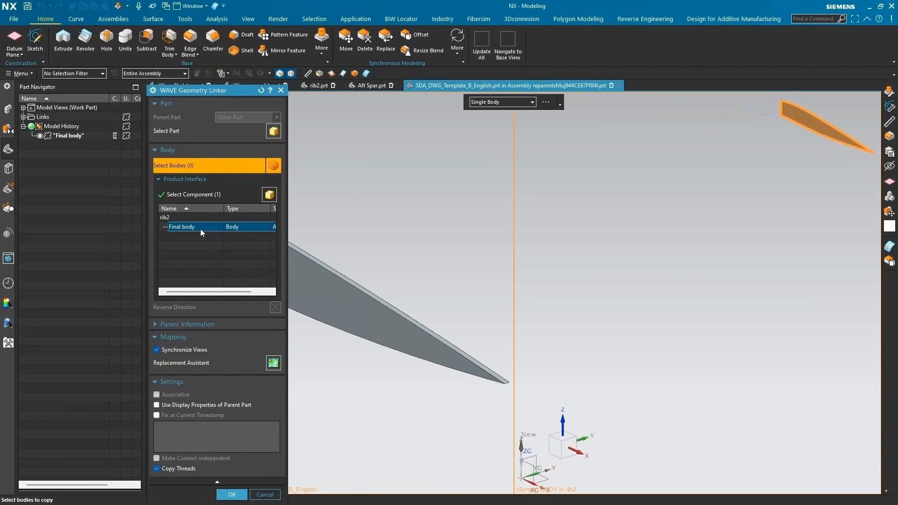
left_click(229, 494)
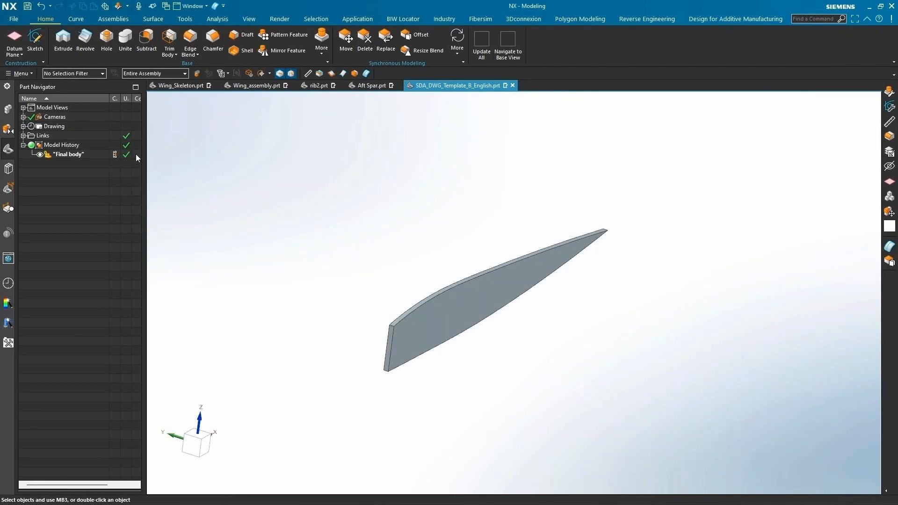
- Return to Drafting and update the out-of-date drawing so Sheet 1's isometric view follows the relinked body
left_click(351, 251)
key("ctrl+shift+d")
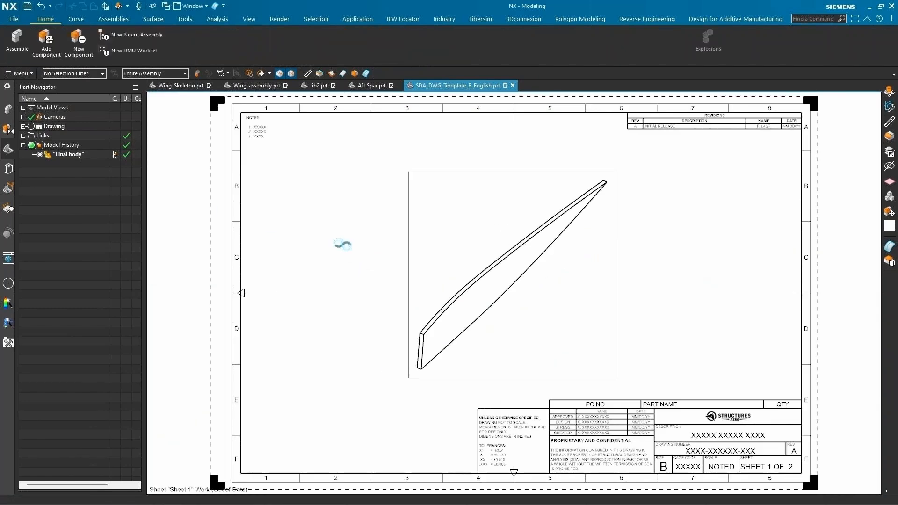
right_click(79, 112)
left_click(108, 146)
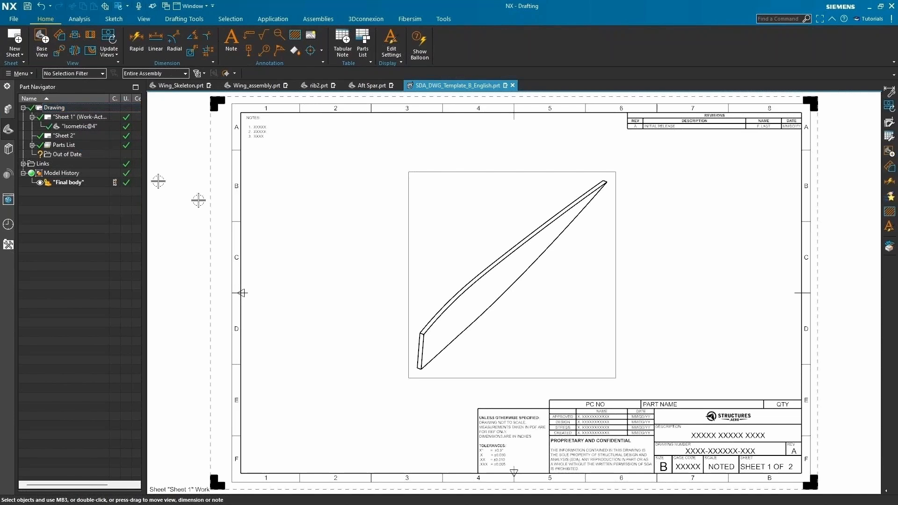